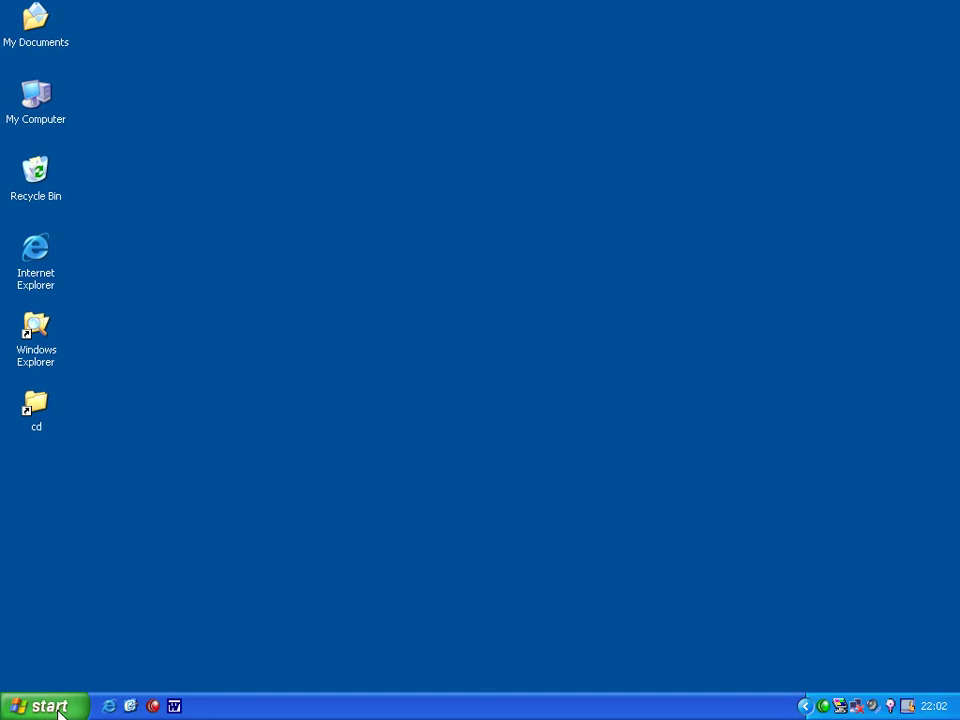
# - Launch CD/DVD-ROM Generator 2.00 and create a new CD-ROM Master Disc project
pyautogui.click(70, 704)
pyautogui.moveTo(168, 458)
pyautogui.moveTo(285, 492)
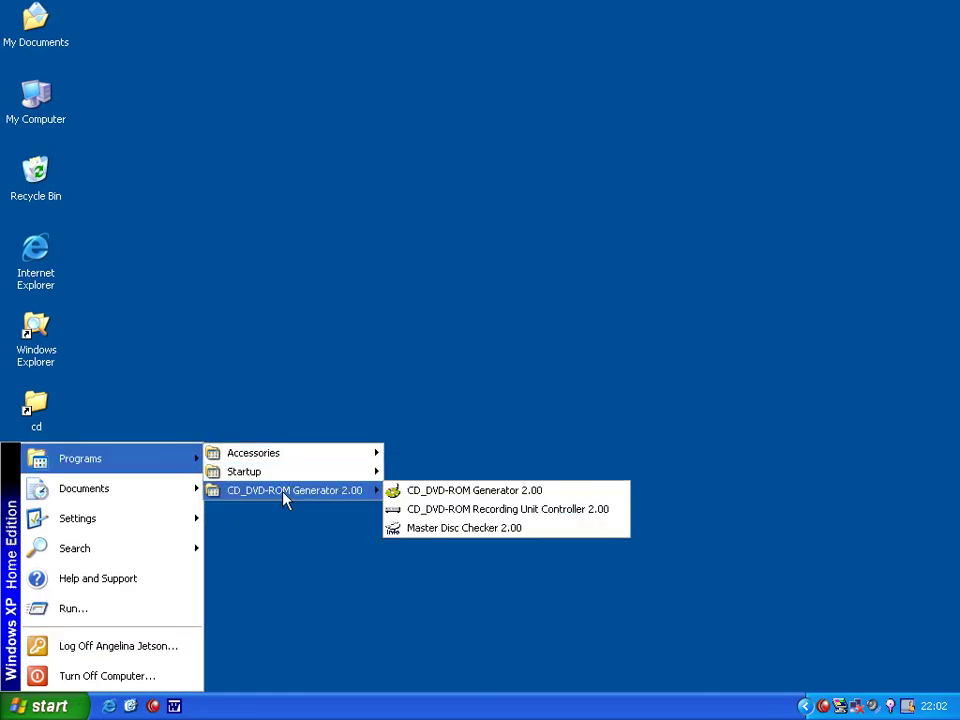
pyautogui.click(423, 496)
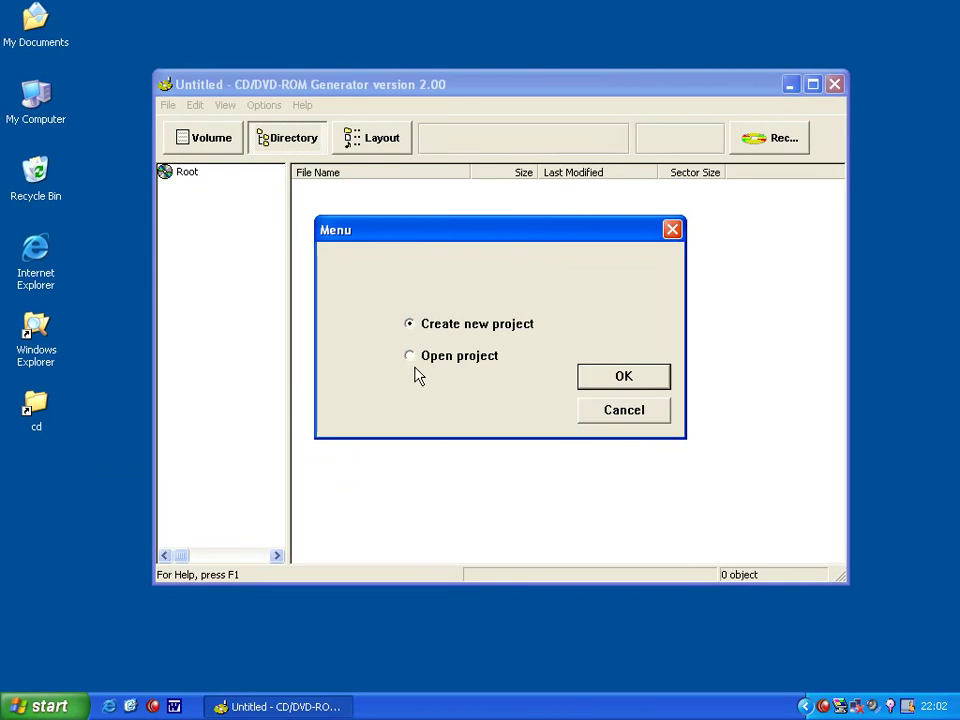
pyautogui.click(592, 382)
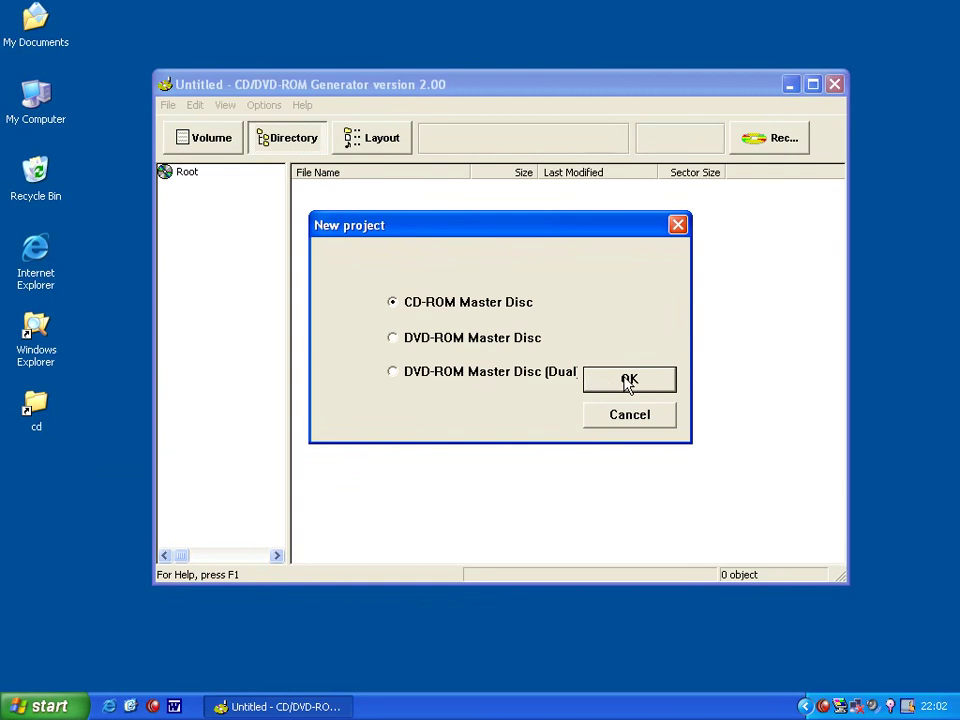
pyautogui.click(629, 381)
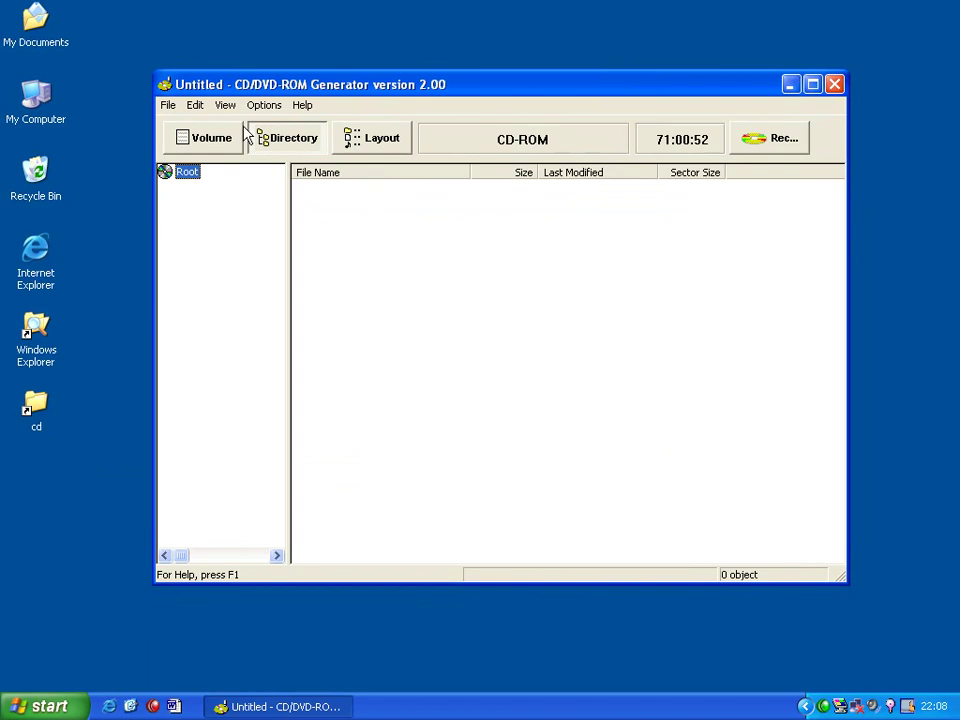
# - Review the new project's Volume, Directory and Layout views and the view options
pyautogui.click(212, 136)
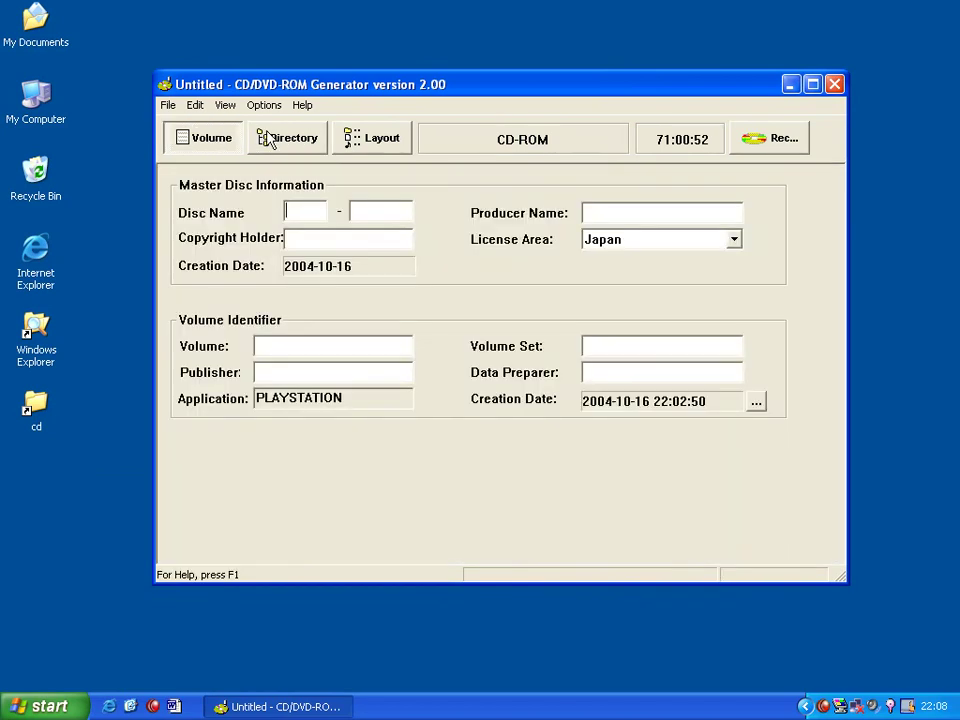
pyautogui.click(262, 137)
pyautogui.click(375, 142)
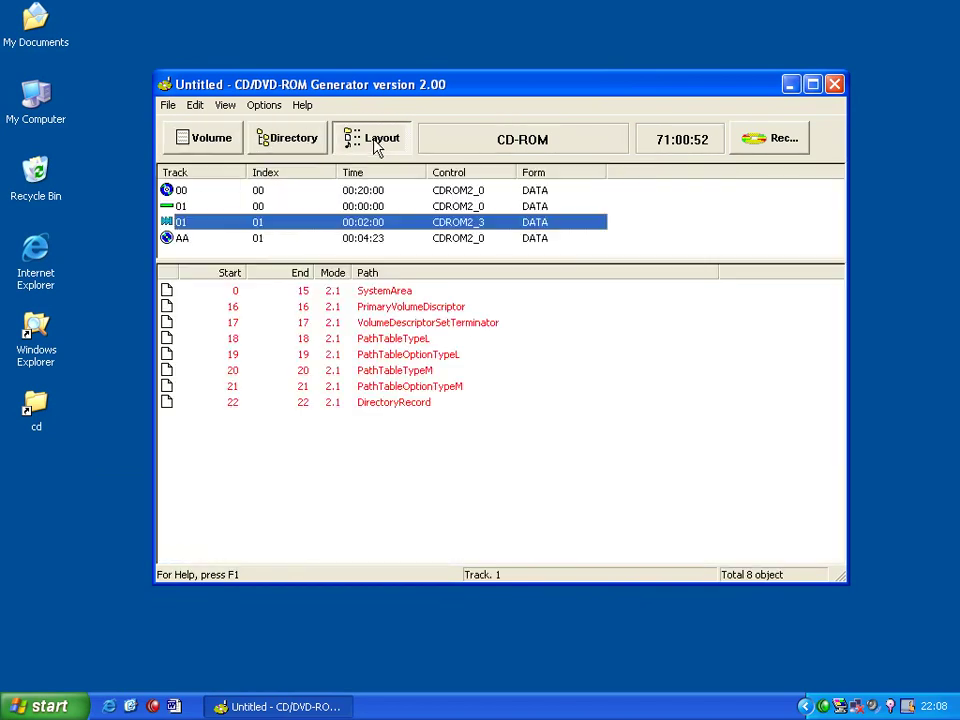
pyautogui.click(224, 105)
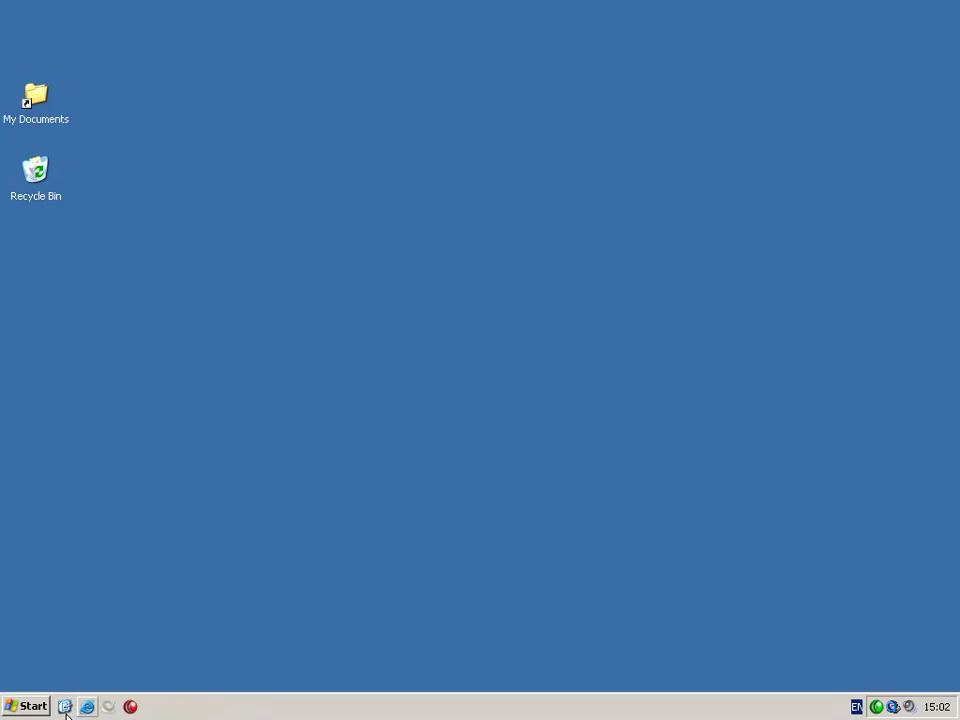
pyautogui.click(64, 707)
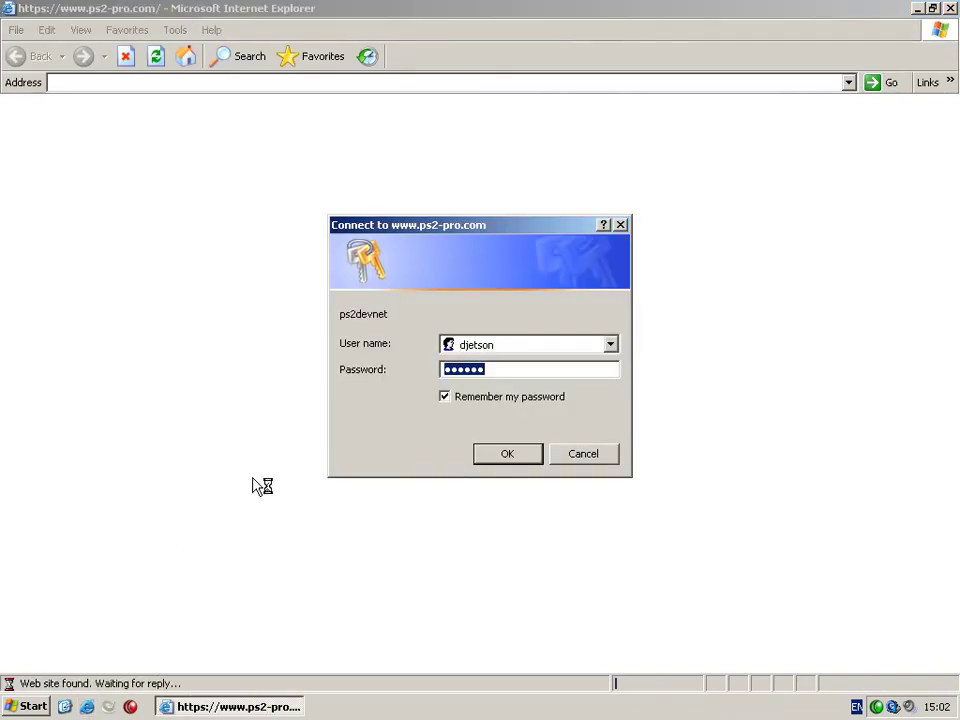
# - Sign in to ps2-pro.com and save CdDvdSpeedTest-2.3.zip from the Projects list
pyautogui.click(480, 453)
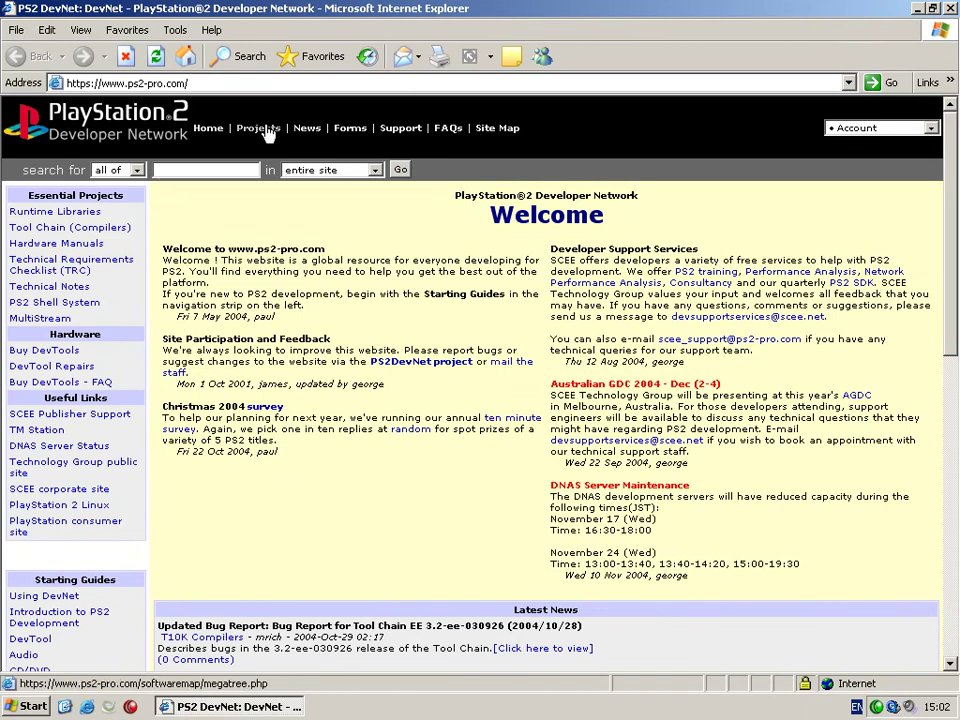
pyautogui.click(265, 131)
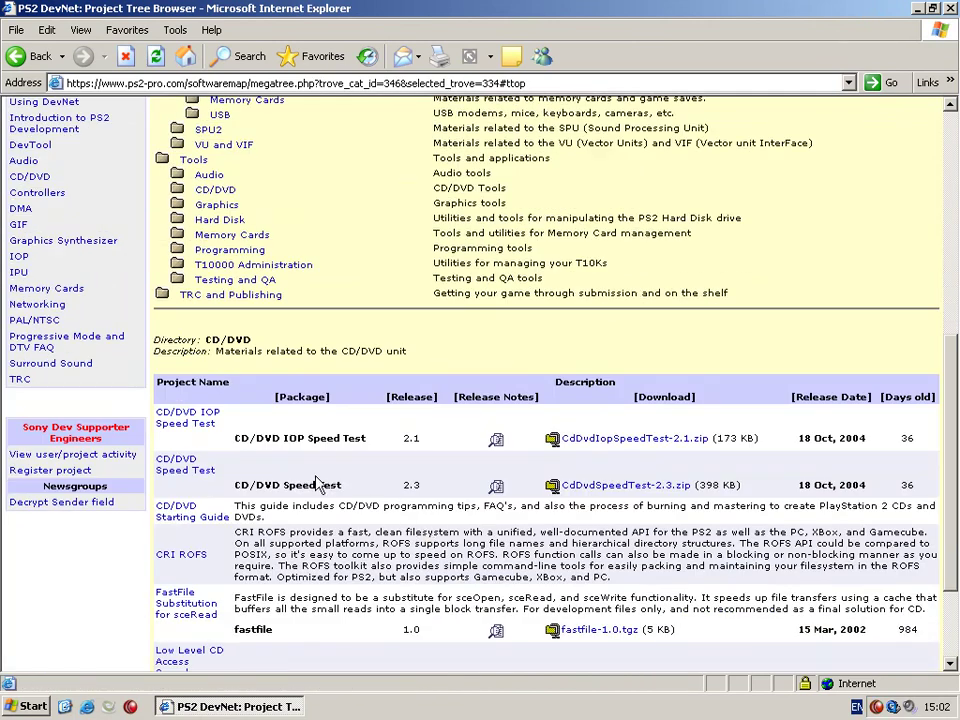
pyautogui.click(634, 489)
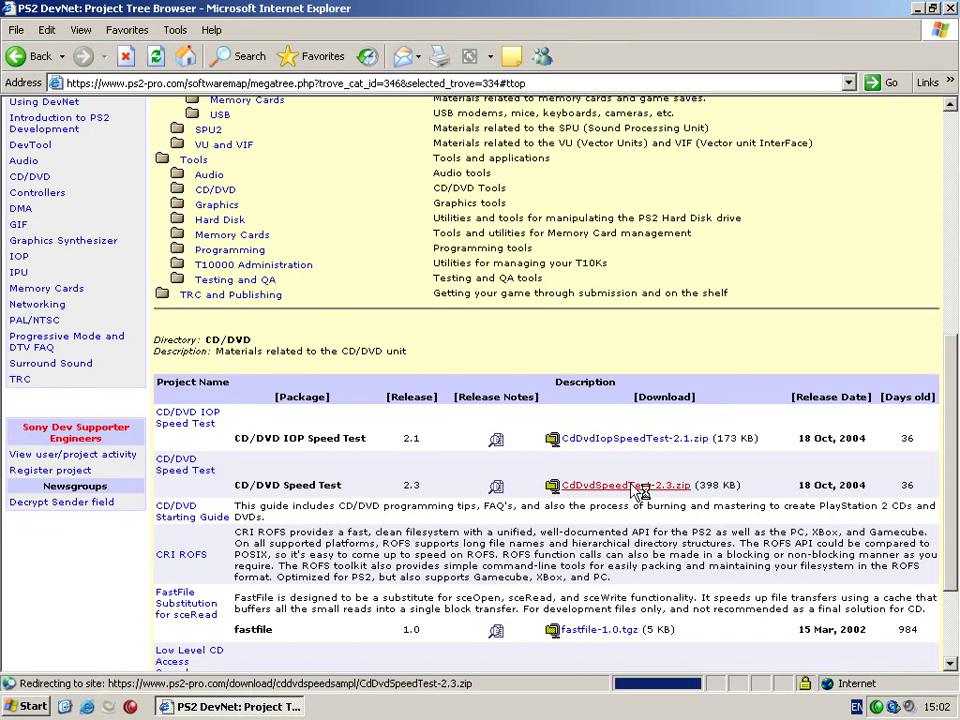
pyautogui.click(533, 360)
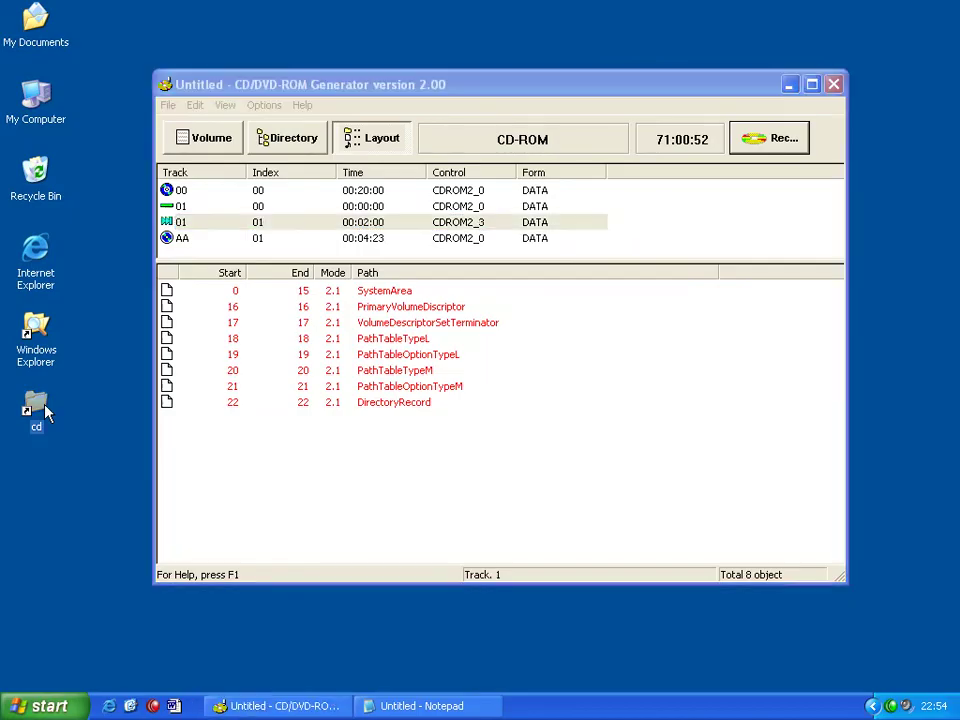
# - Open the cd folder and inspect ioprp300.img, padman.irx, sio2man.irx and sced_123.45
pyautogui.doubleClick(40, 410)
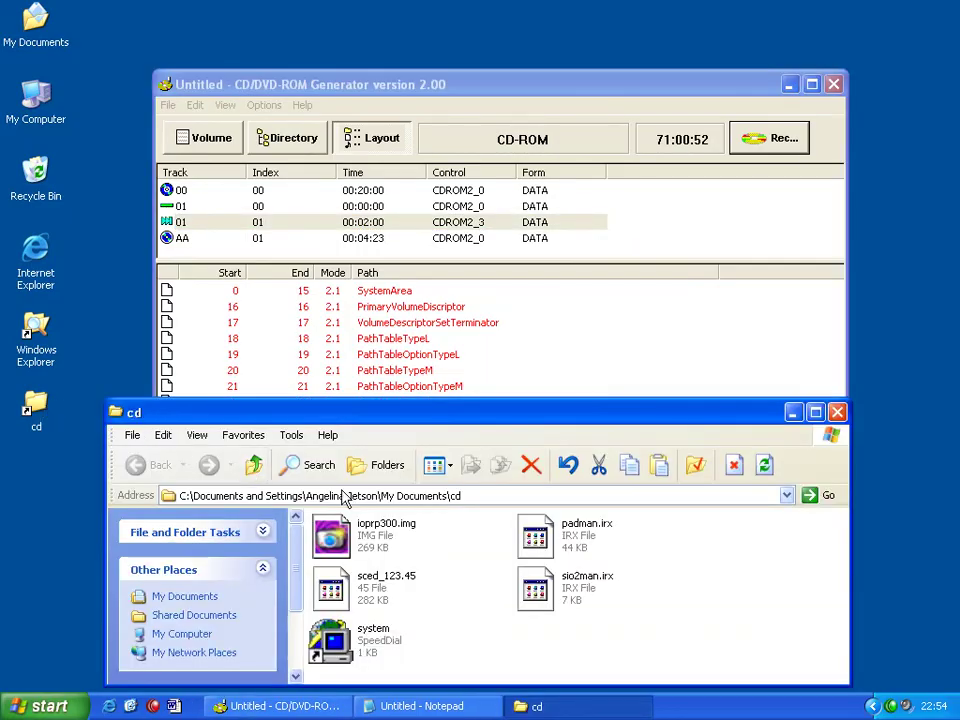
pyautogui.click(358, 549)
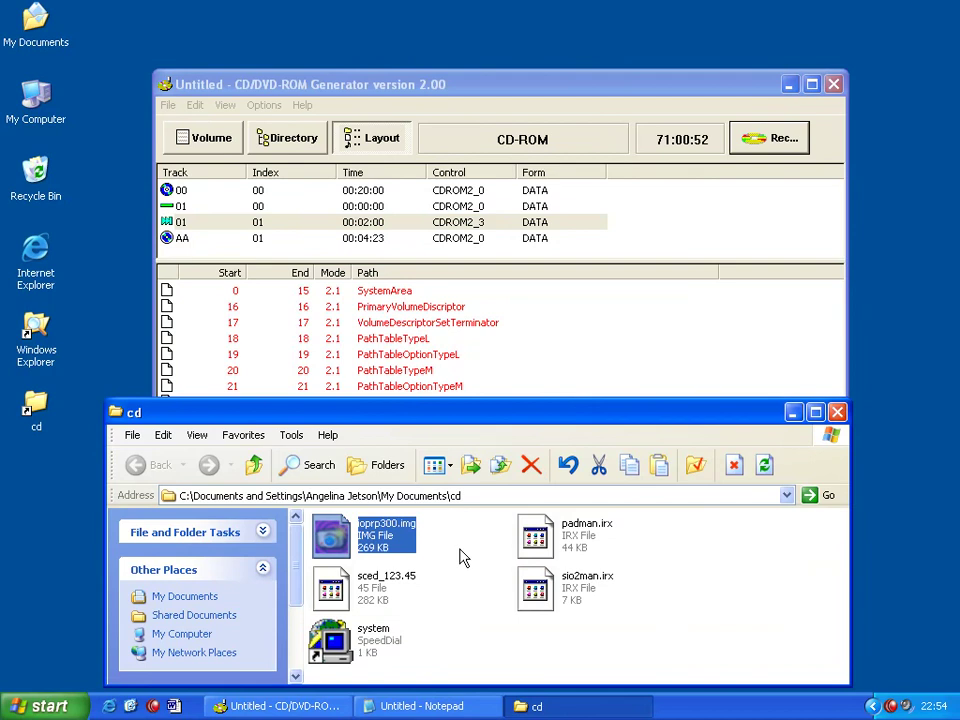
pyautogui.click(585, 552)
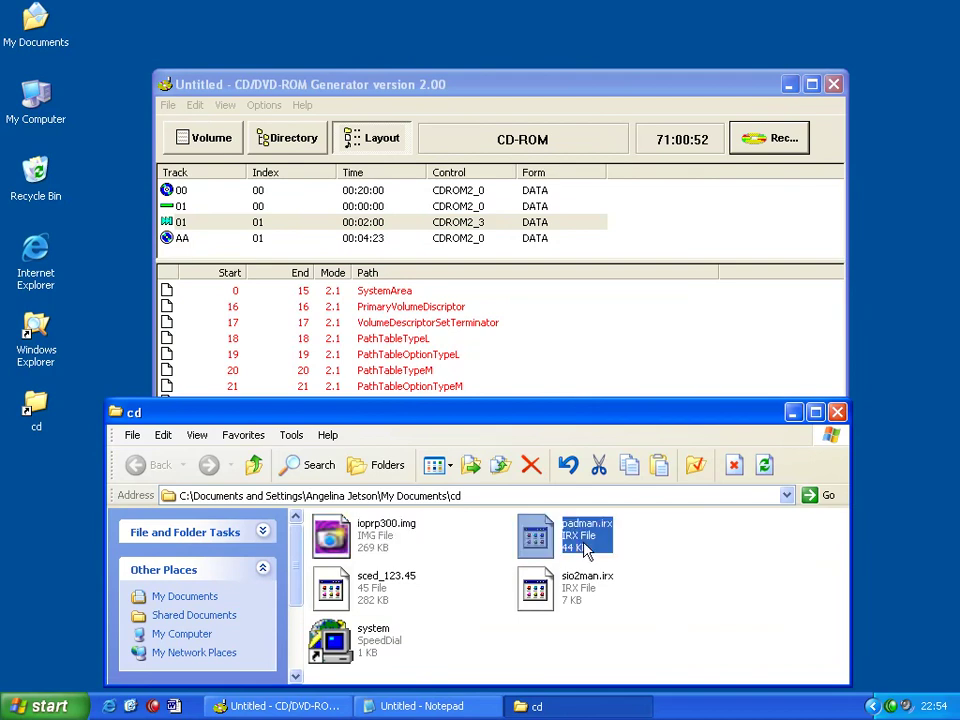
pyautogui.click(591, 598)
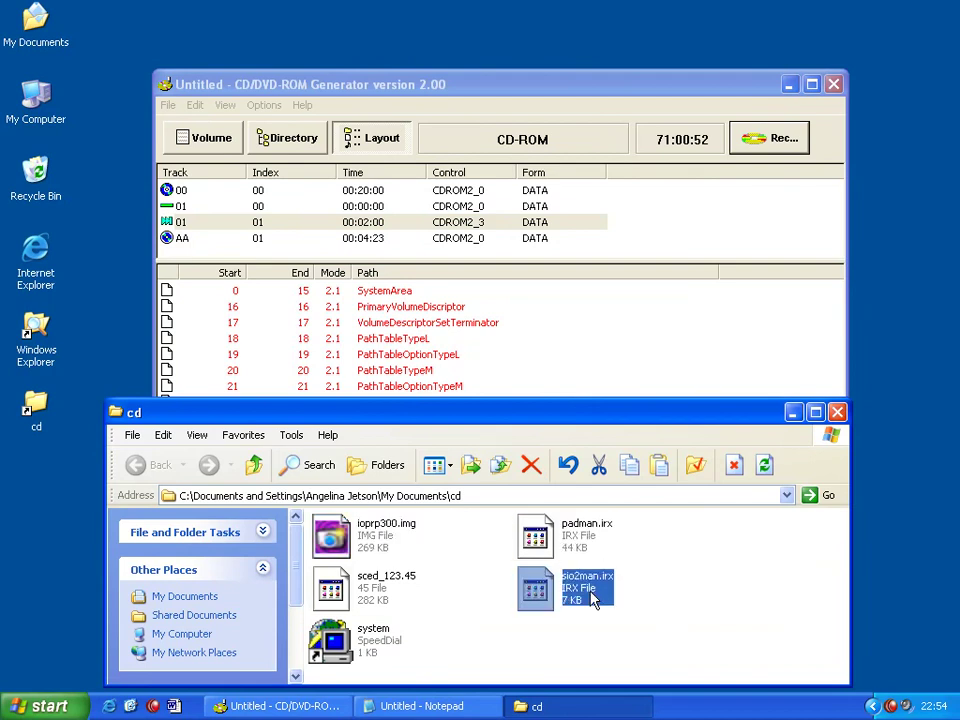
pyautogui.click(403, 594)
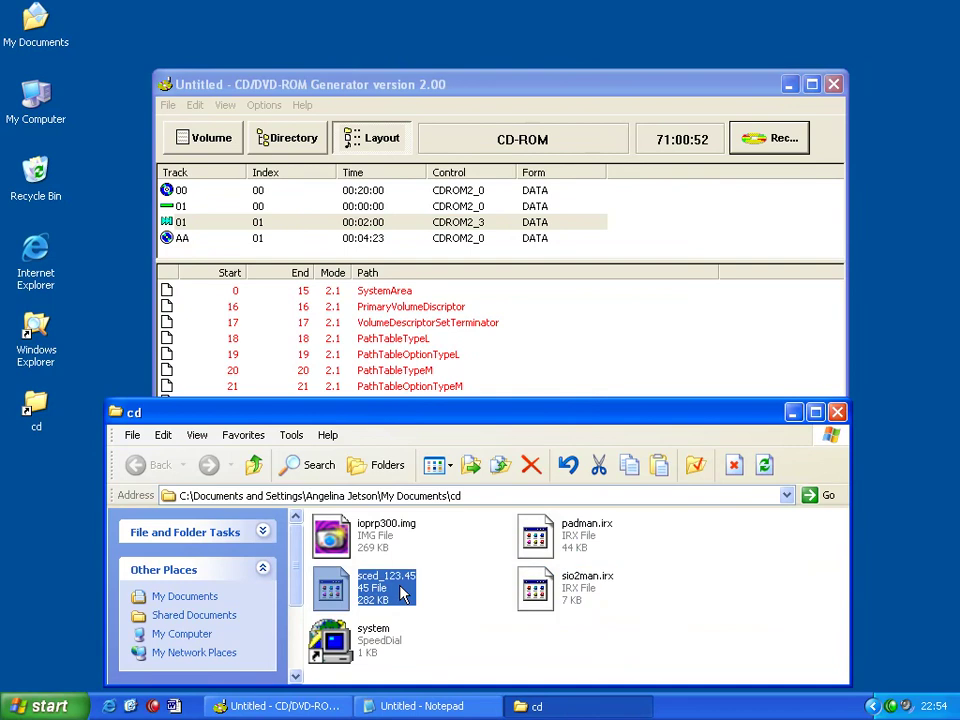
# - Open the system file in Notepad and highlight its BOOT2, VER = 1.00 and VMODE = PAL lines
pyautogui.doubleClick(378, 638)
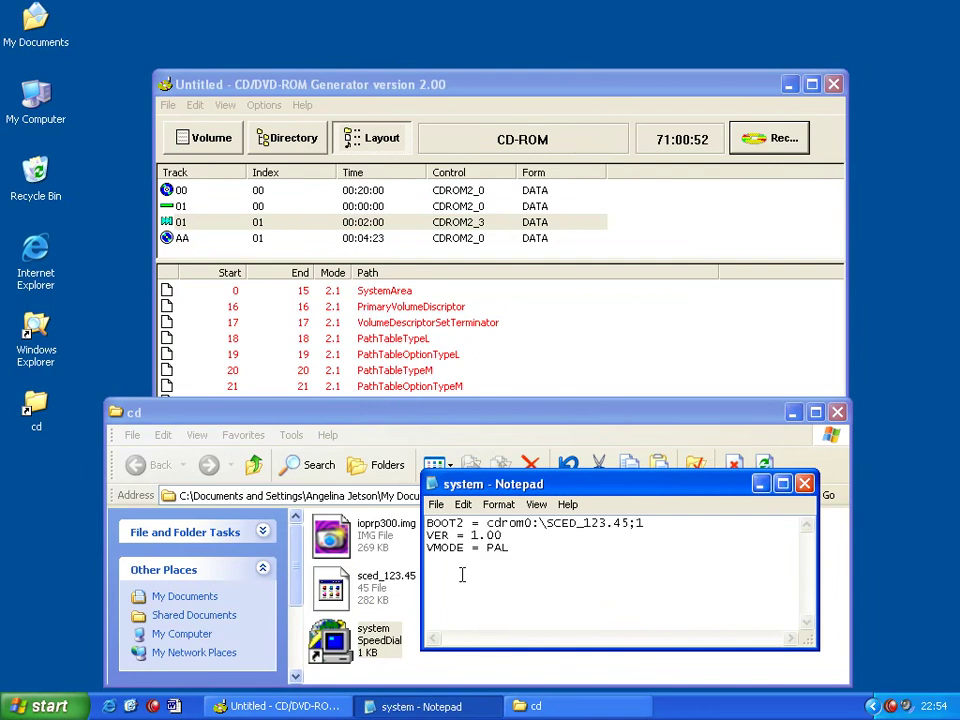
pyautogui.moveTo(428, 523); pyautogui.dragTo(640, 523)
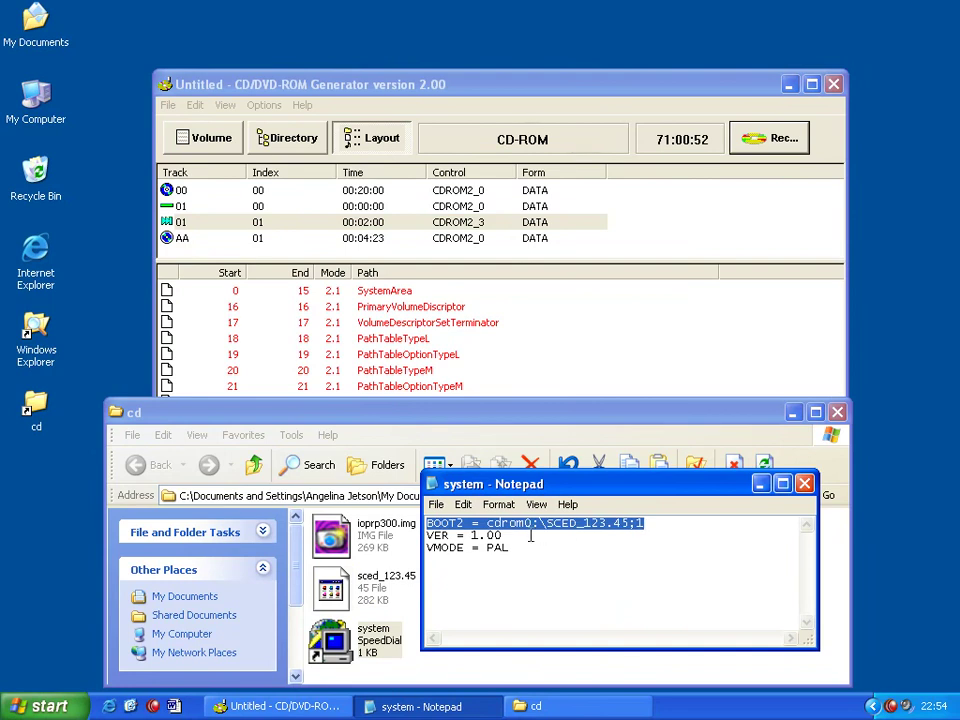
pyautogui.moveTo(501, 537); pyautogui.dragTo(418, 541)
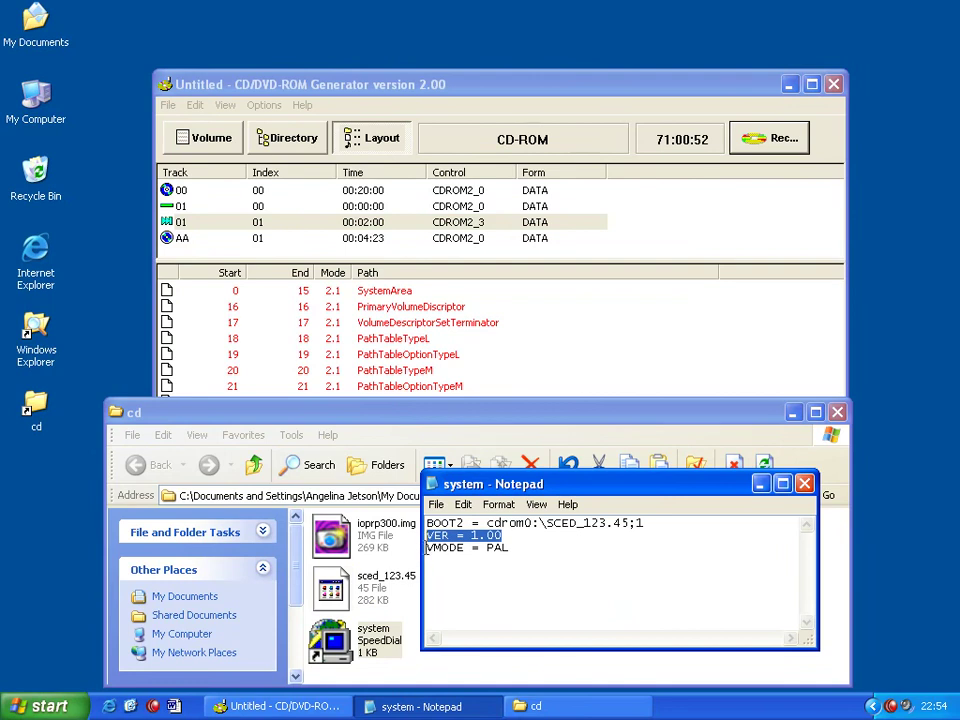
pyautogui.moveTo(423, 548); pyautogui.dragTo(516, 552)
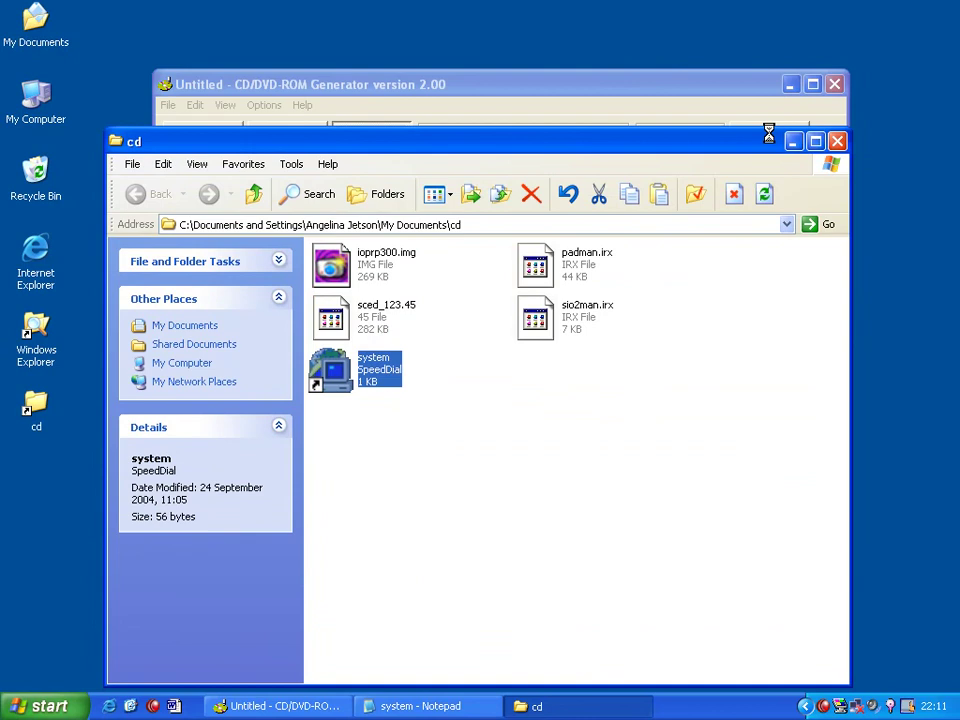
# - Add system and the four cd files to the disc root, then try recording
pyautogui.moveTo(768, 133); pyautogui.dragTo(761, 435)
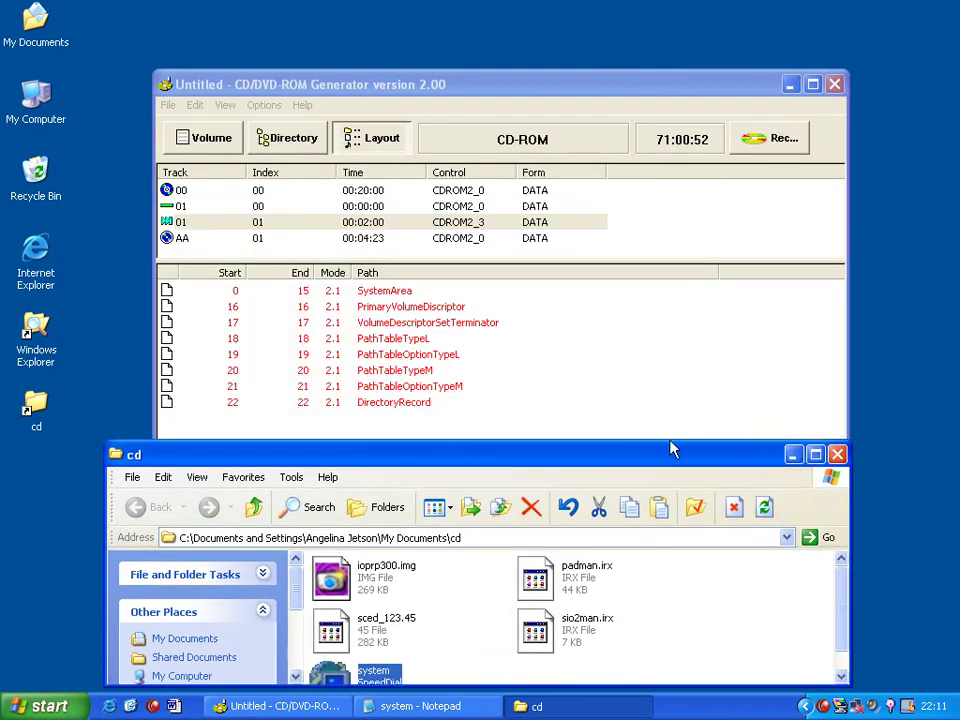
pyautogui.click(288, 138)
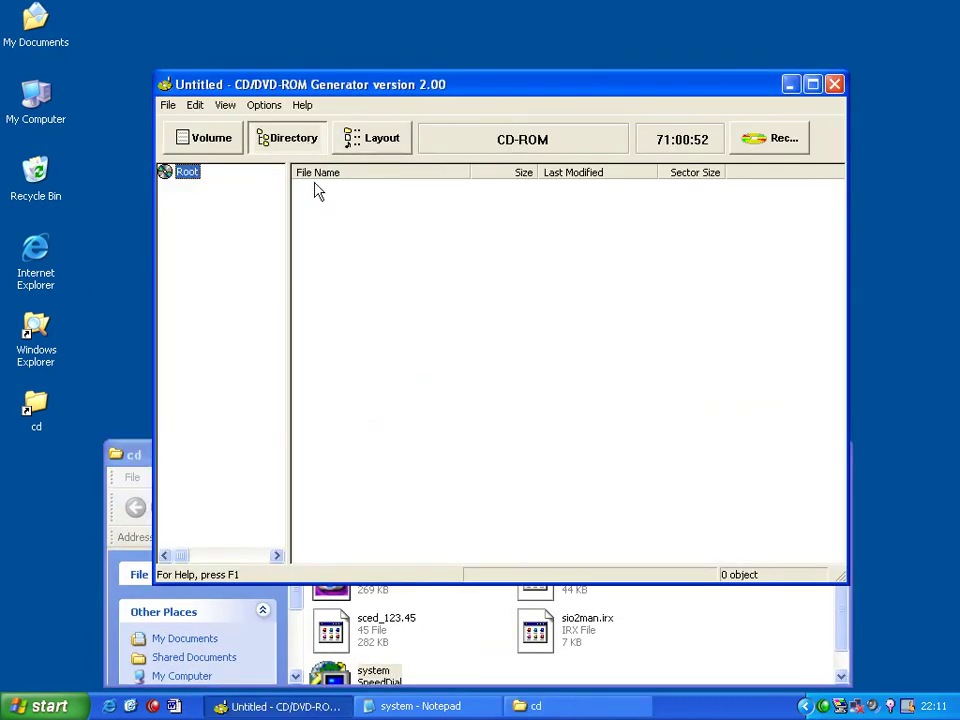
pyautogui.moveTo(375, 670); pyautogui.dragTo(400, 457)
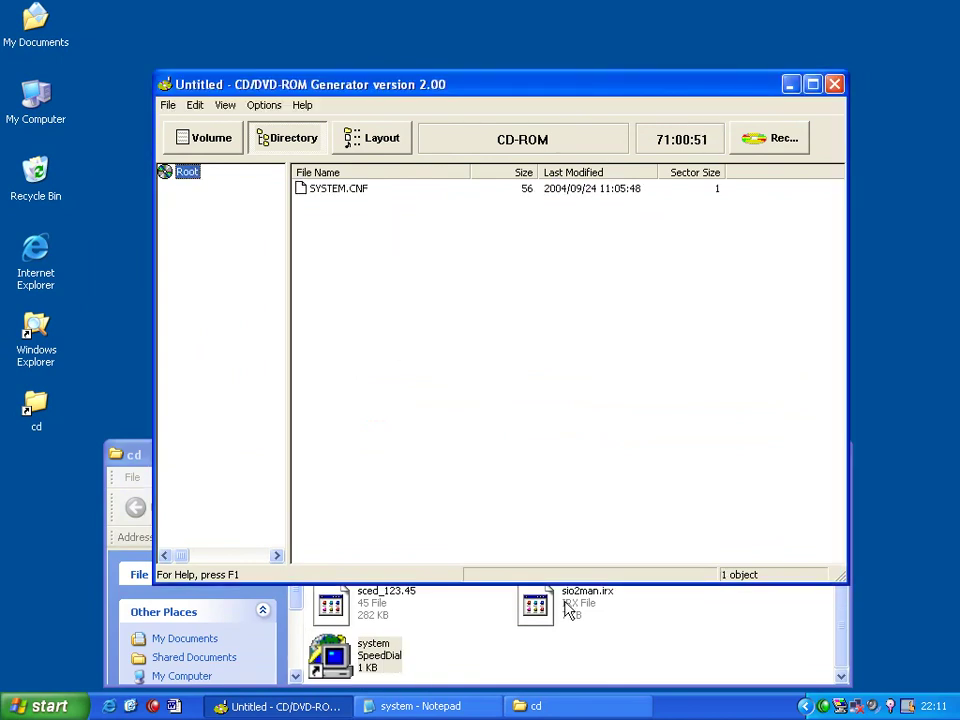
pyautogui.moveTo(649, 626); pyautogui.dragTo(394, 261)
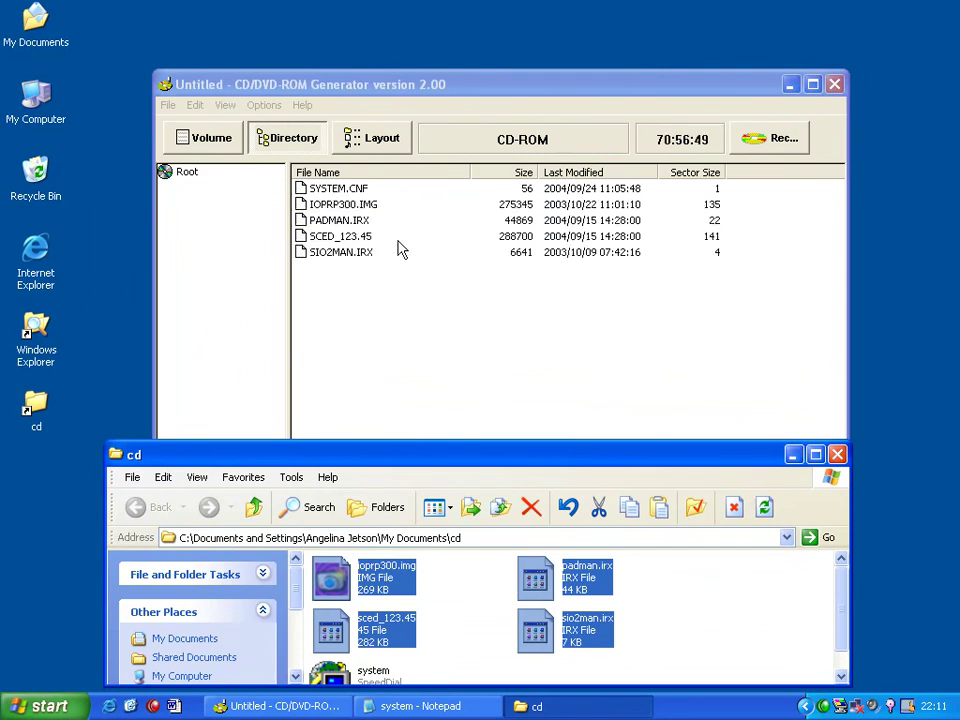
pyautogui.click(398, 250)
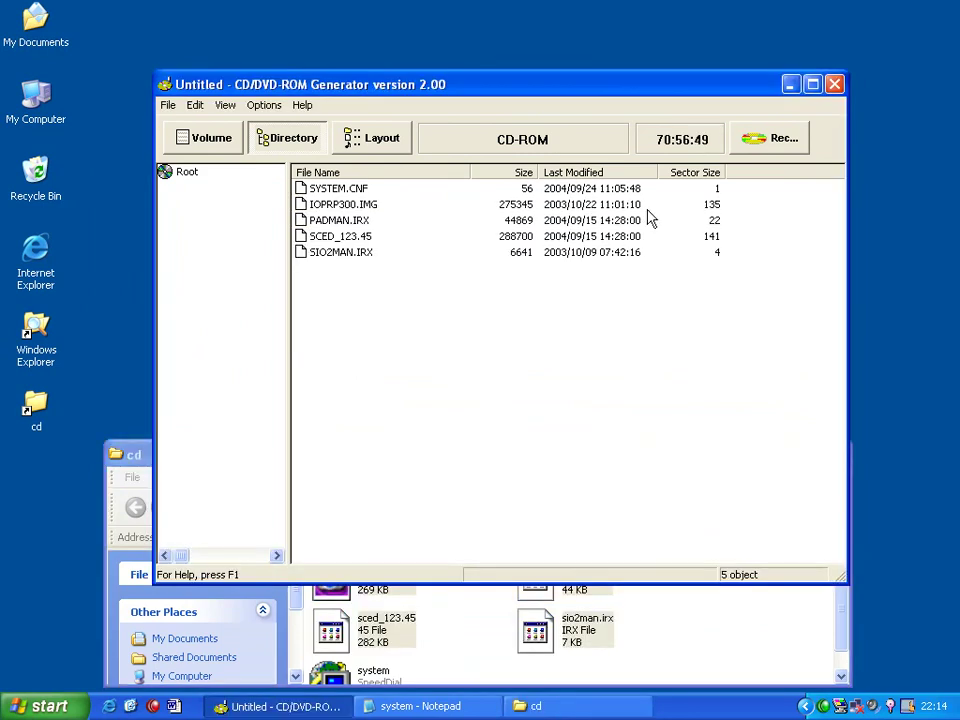
pyautogui.click(768, 139)
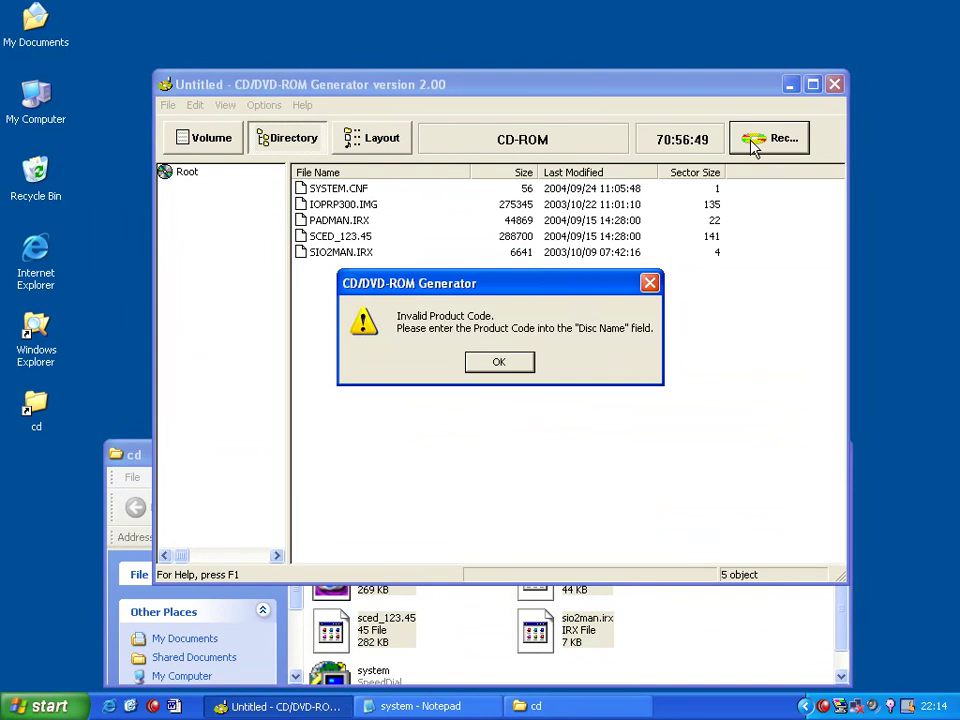
# - Dismiss the product code error, enter disc name SCED12345 and check the boot file name SCED_123.45
pyautogui.click(501, 364)
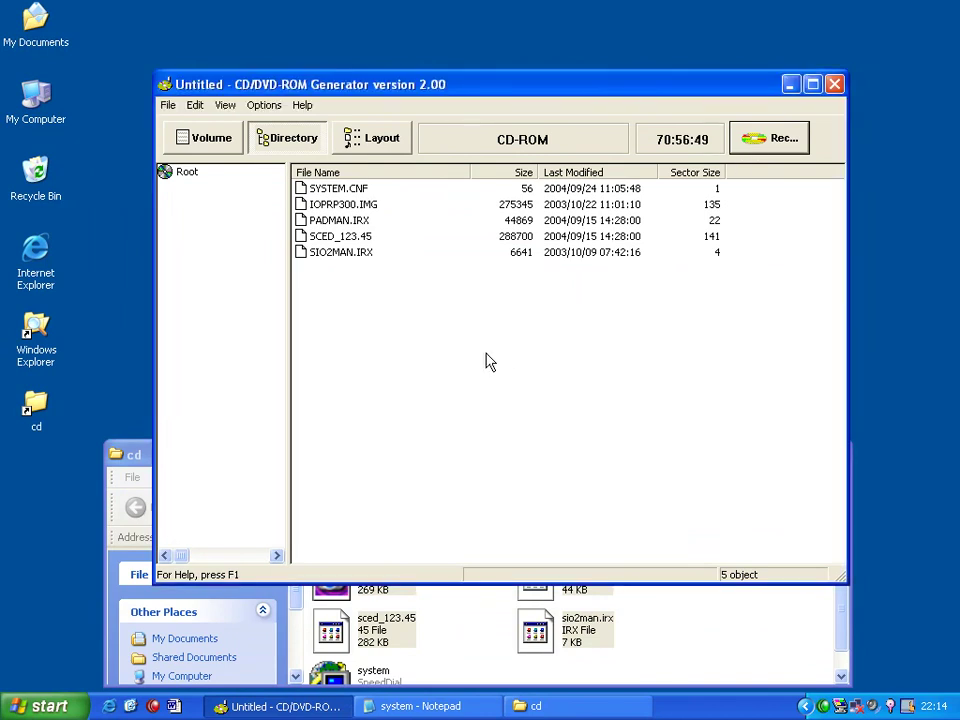
pyautogui.click(238, 144)
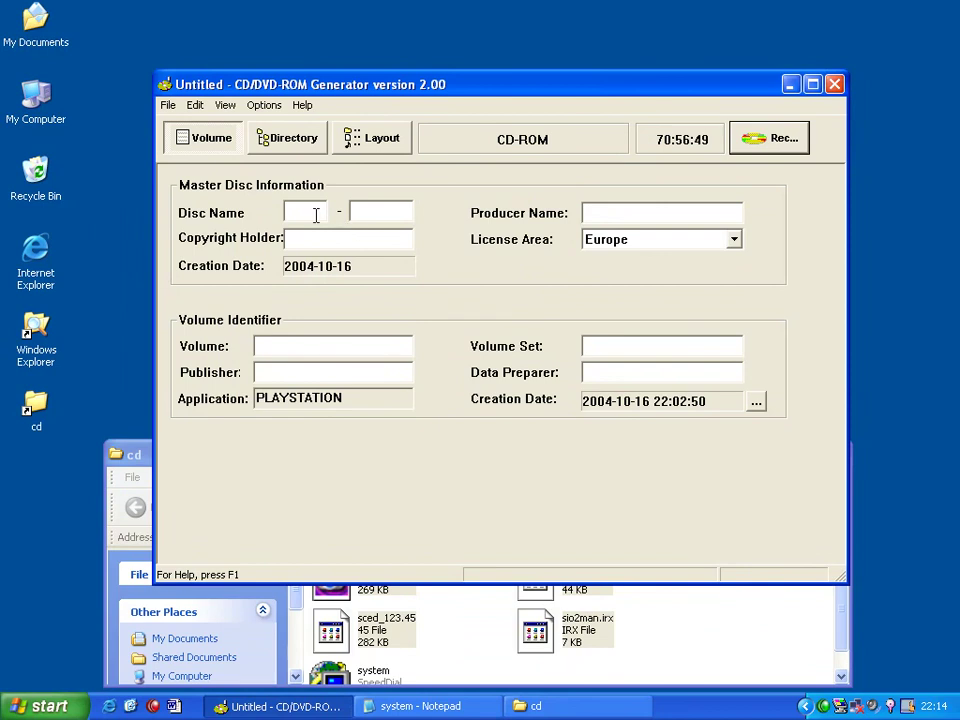
pyautogui.write('SCED')
pyautogui.write('1234')
pyautogui.write('5')
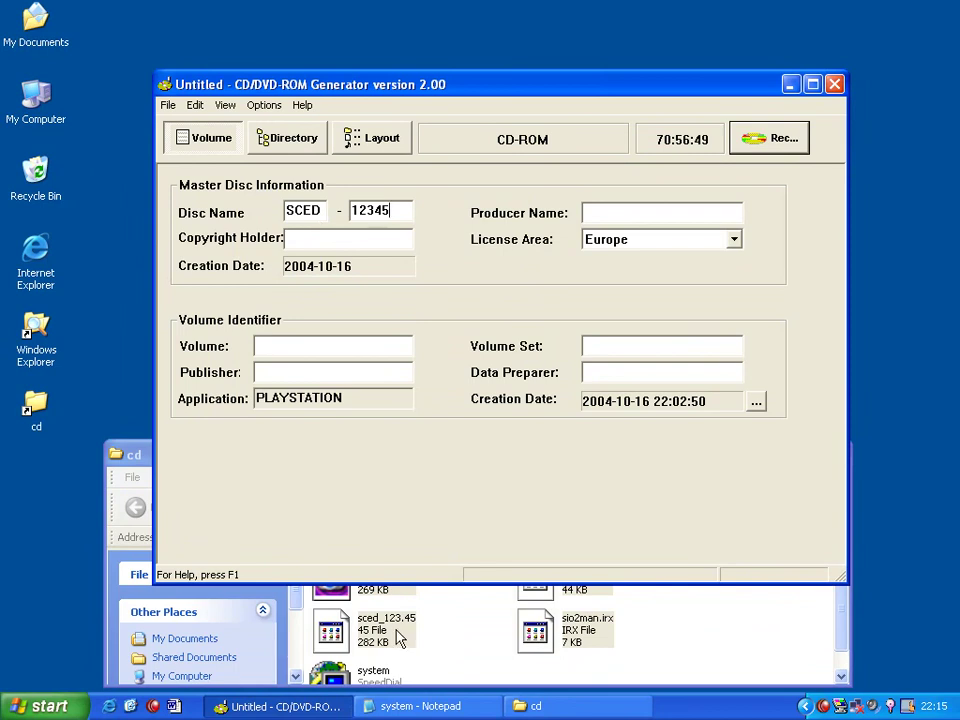
pyautogui.click(398, 634)
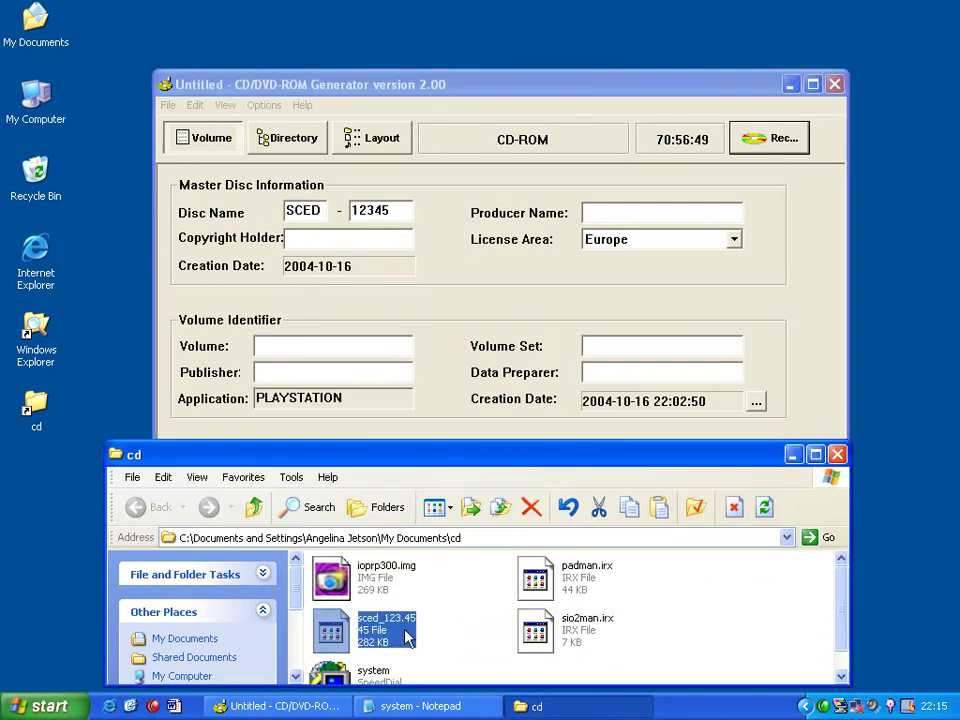
pyautogui.click(412, 706)
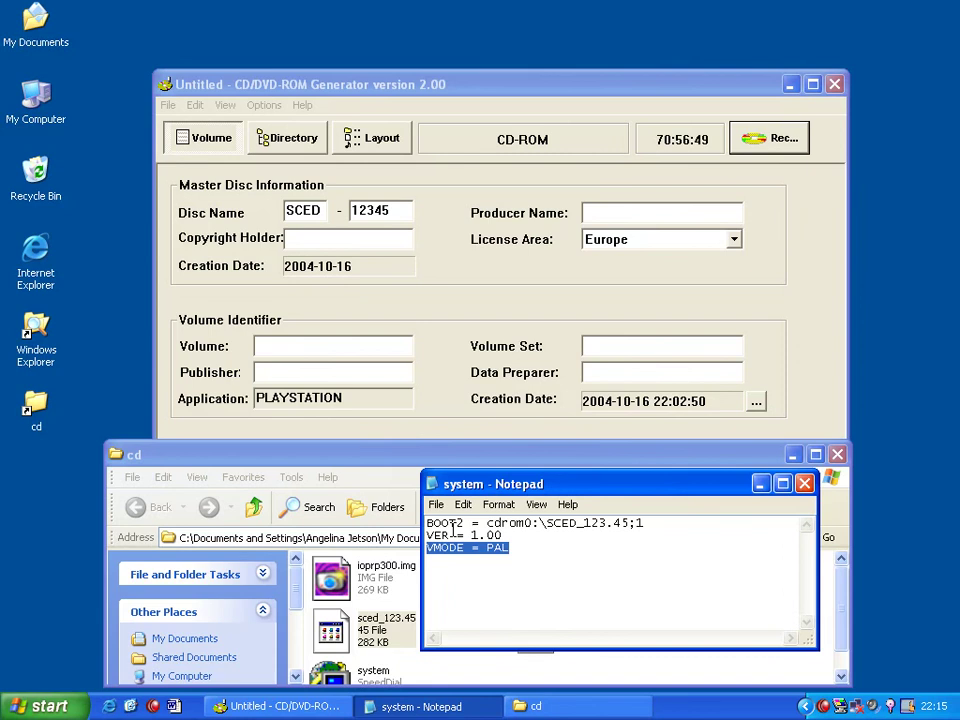
pyautogui.moveTo(546, 522); pyautogui.dragTo(629, 522)
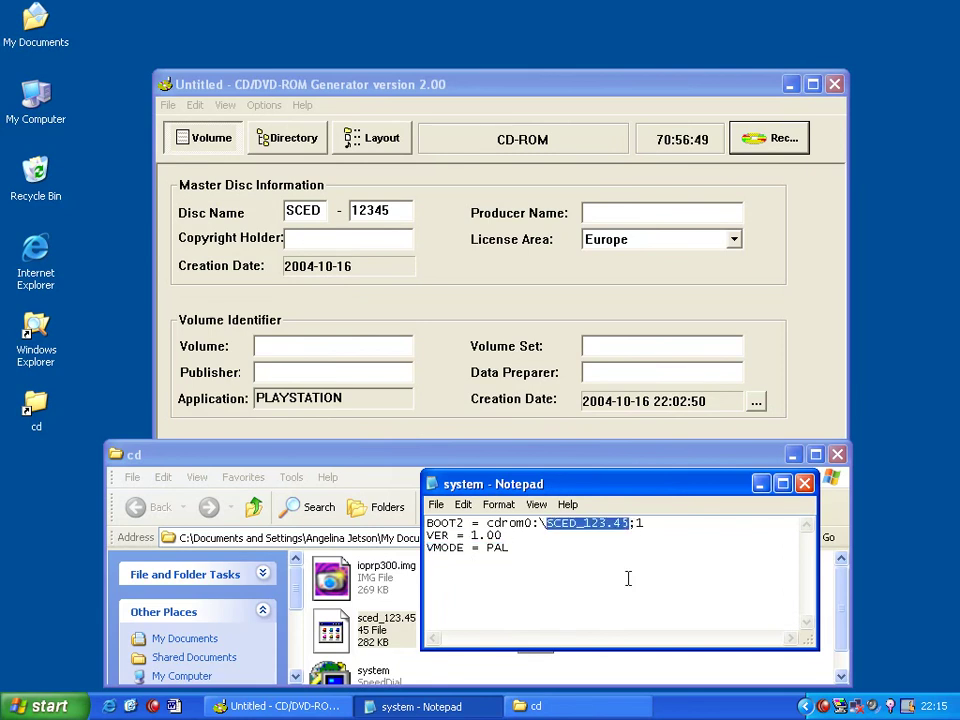
pyautogui.click(760, 483)
# - Enter producer and copyright holder SCEE, volume CDDVDSPEEDTEST, volume set CDDVD, publisher SCEE and a data preparer name
pyautogui.click(606, 216)
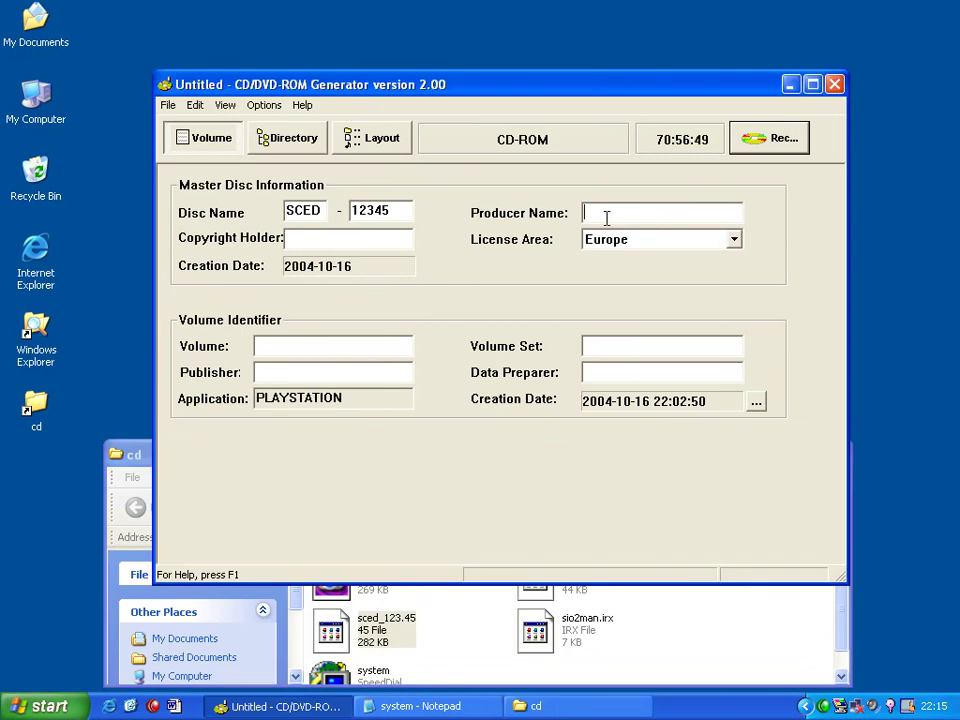
pyautogui.write('SCEESCEE')
pyautogui.write('C')
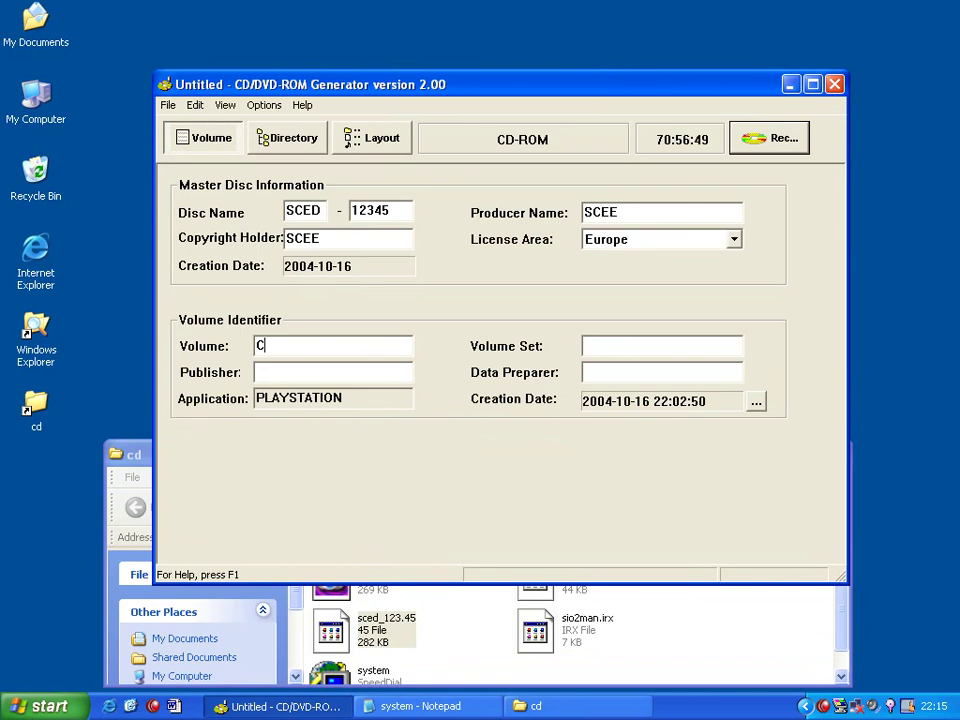
pyautogui.write('DDVDSPEEDTEST')
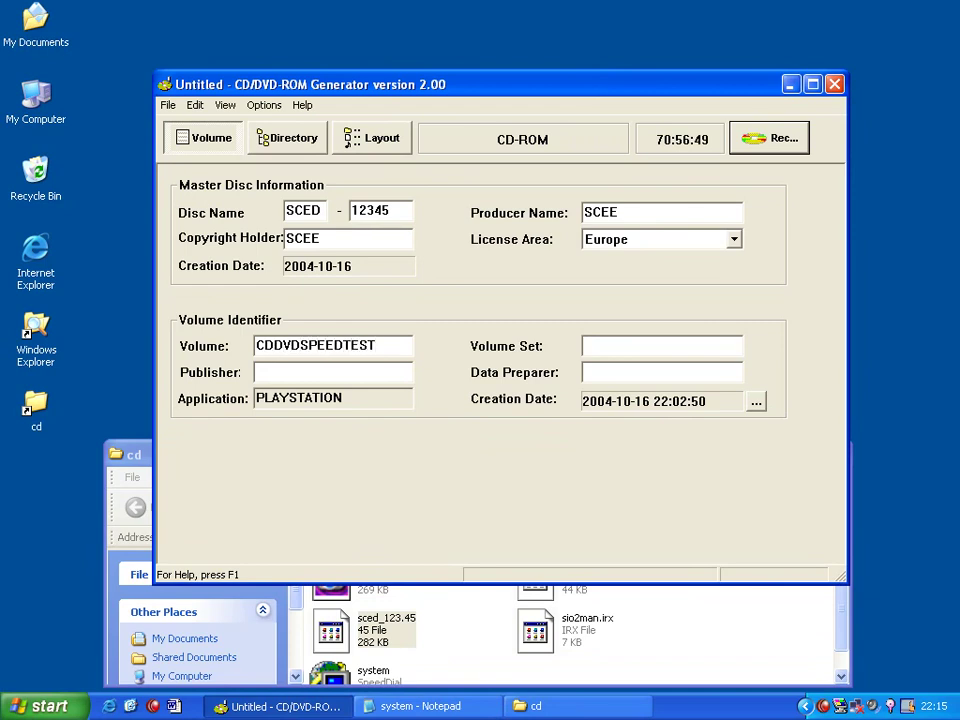
pyautogui.write('CDDVD')
pyautogui.write('SCEE')
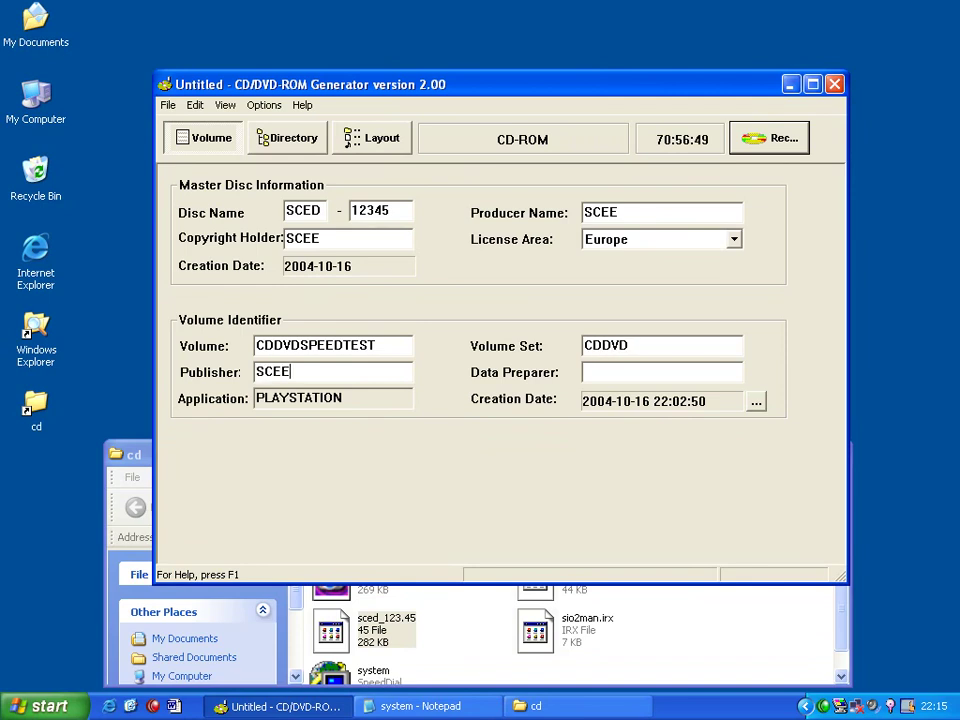
pyautogui.write('DJETSON')
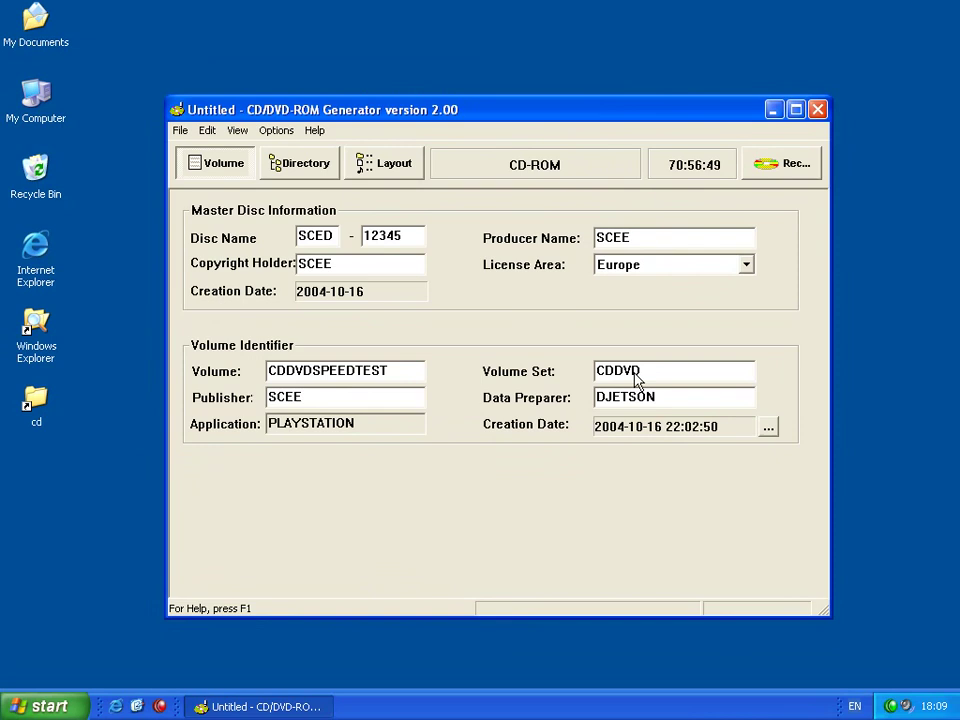
# - In the Layout view, move system.cnf ahead of SCED_123.45 and confirm the move
pyautogui.click(404, 178)
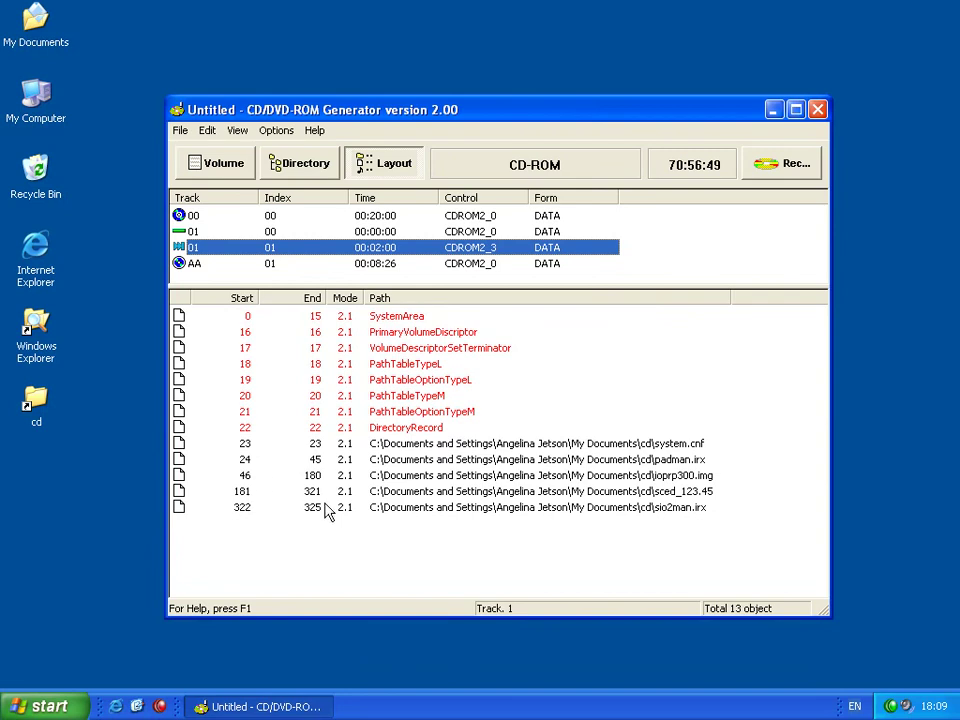
pyautogui.click(423, 448)
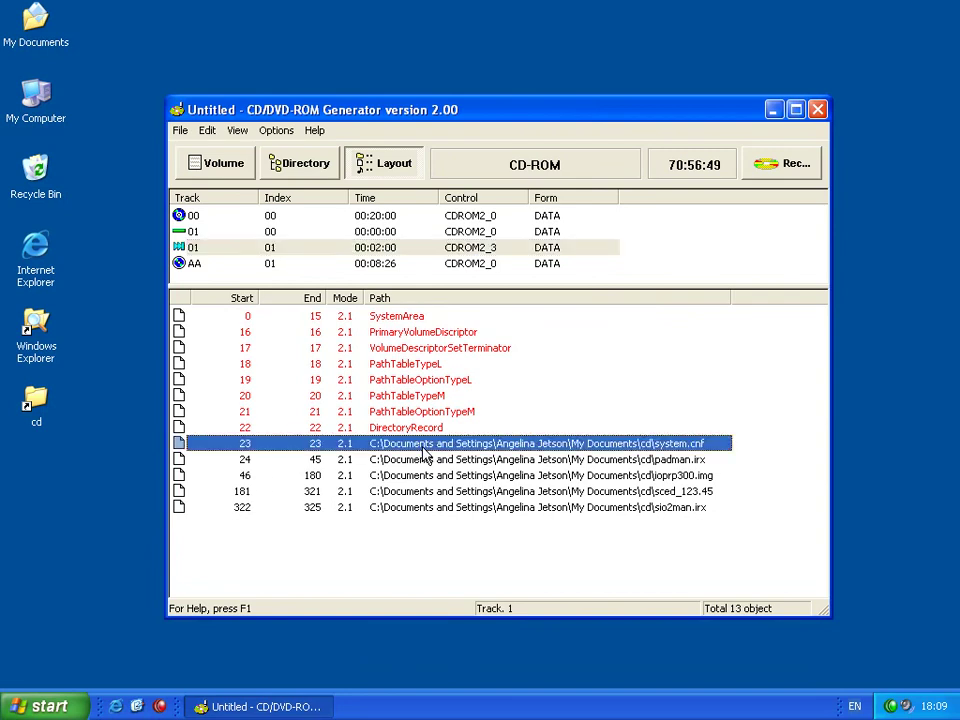
pyautogui.moveTo(423, 447); pyautogui.dragTo(422, 493)
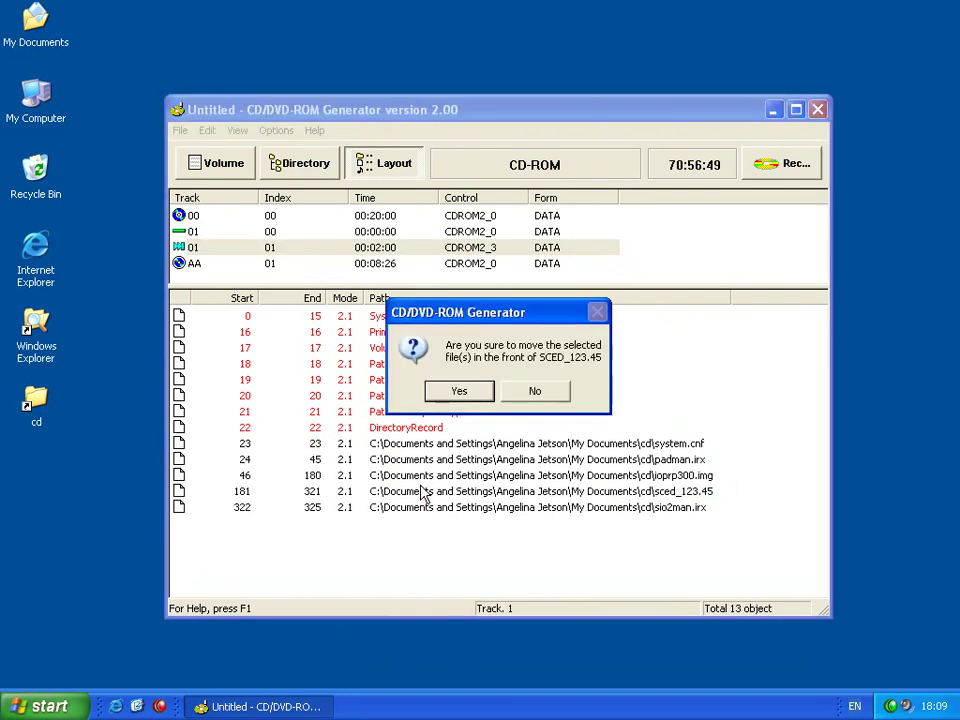
pyautogui.click(460, 392)
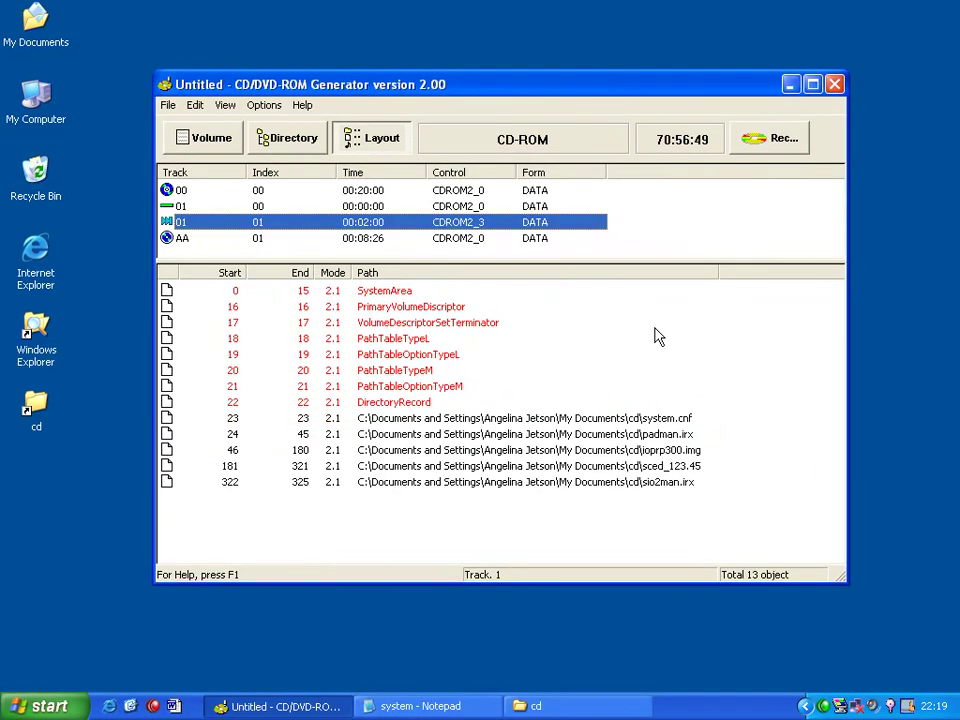
# - After the 'Too short track' error on recording, set system.cnf's location to 6000
pyautogui.click(765, 145)
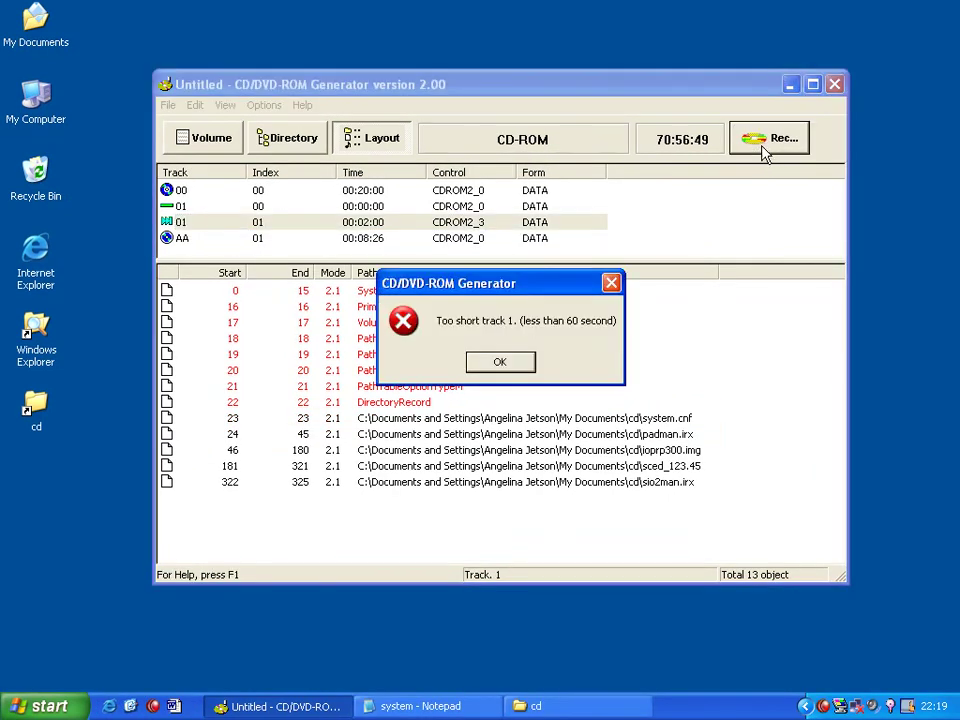
pyautogui.click(500, 361)
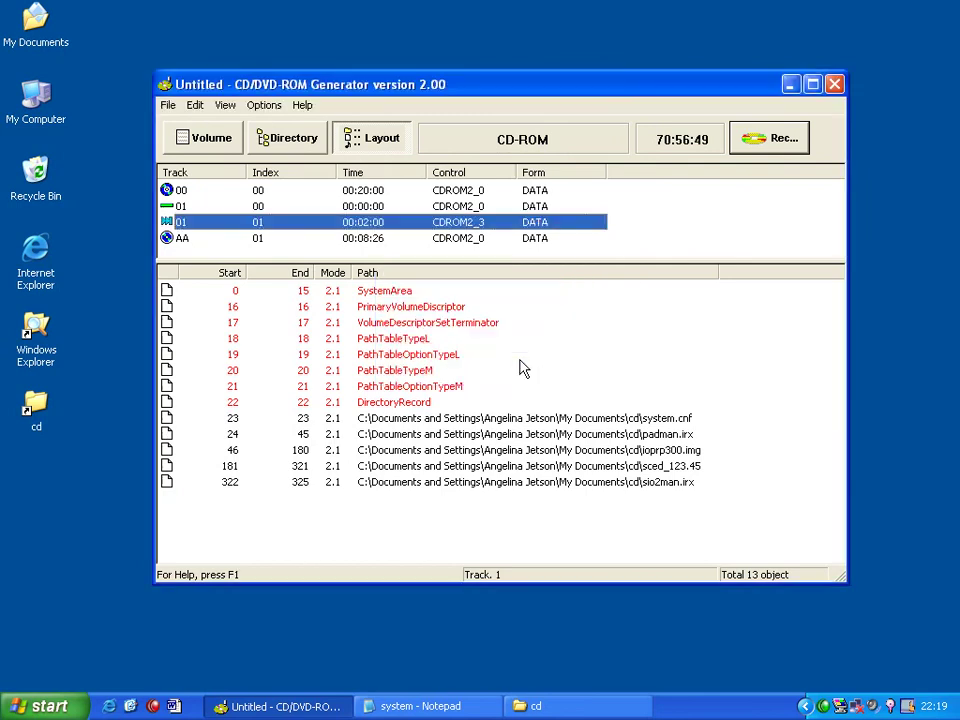
pyautogui.rightClick(440, 421)
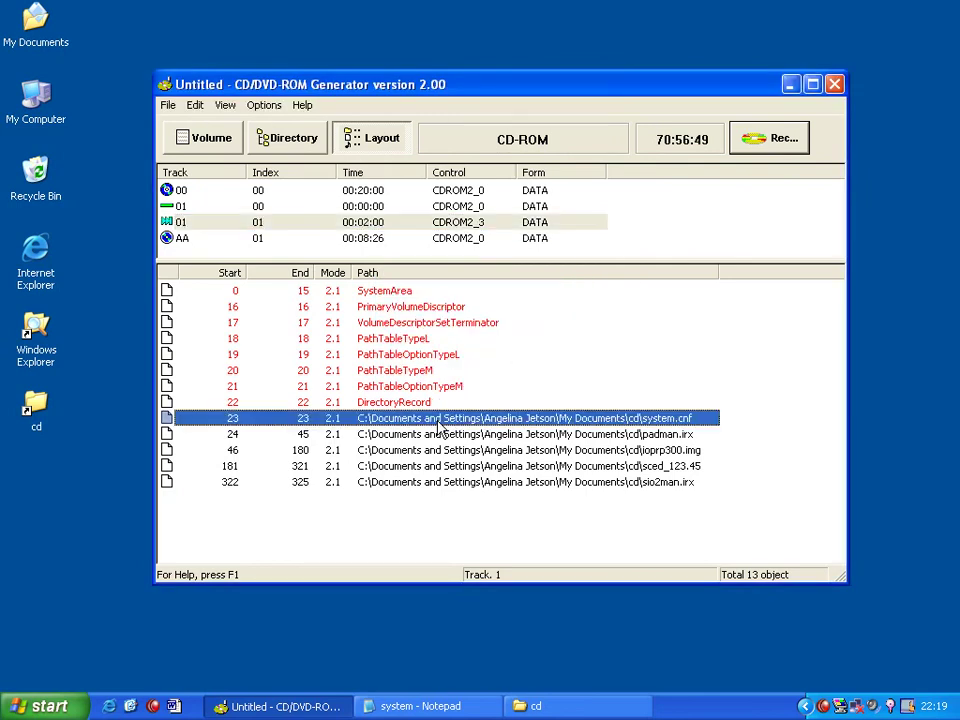
pyautogui.click(474, 511)
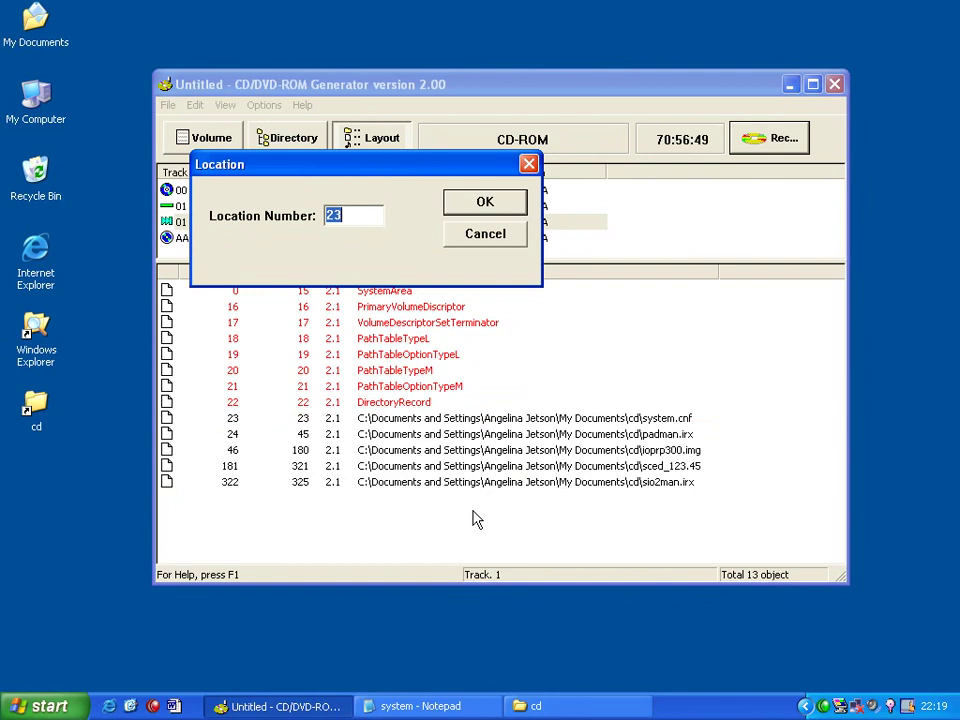
pyautogui.write('6000')
pyautogui.press('Return')
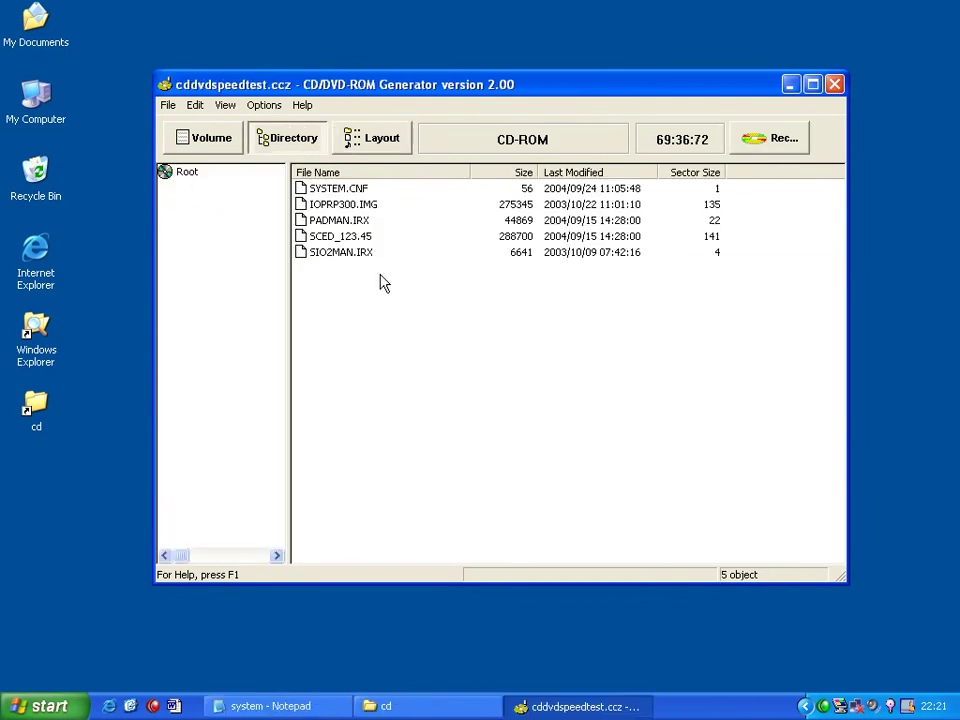
# - In Preferences, set the default region to Europe with Disc ID kept on Enable
pyautogui.click(276, 108)
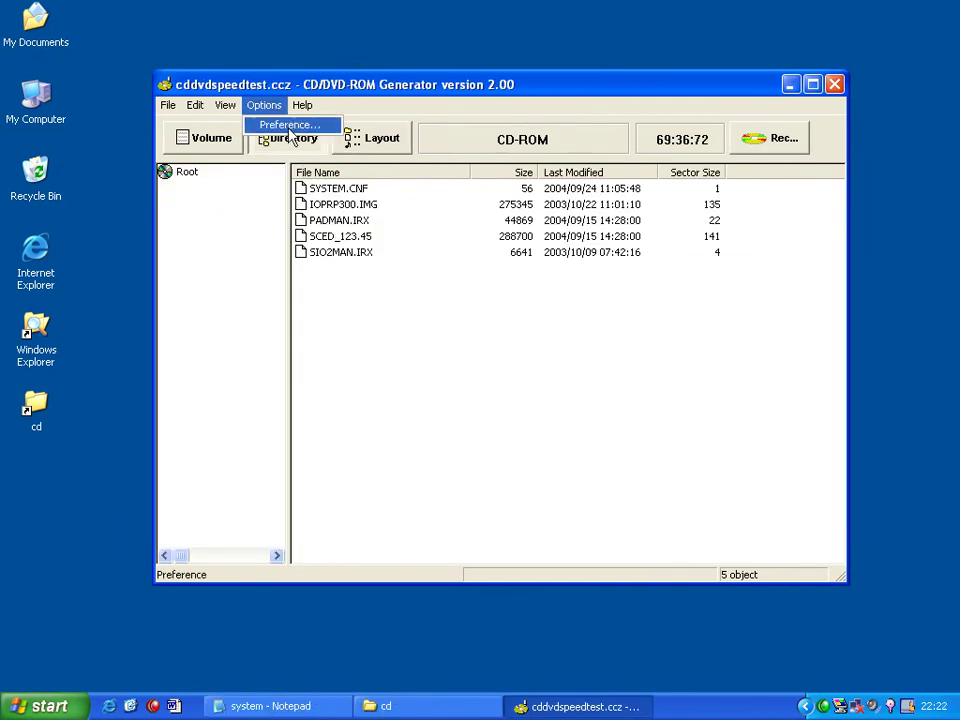
pyautogui.click(287, 127)
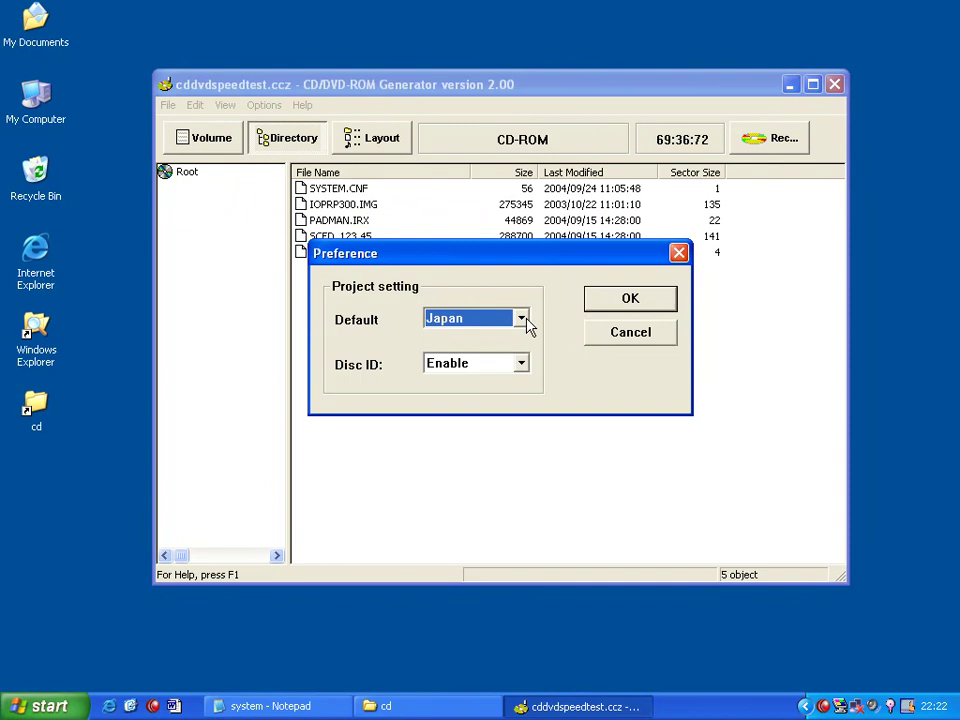
pyautogui.click(521, 319)
pyautogui.click(510, 353)
pyautogui.click(494, 367)
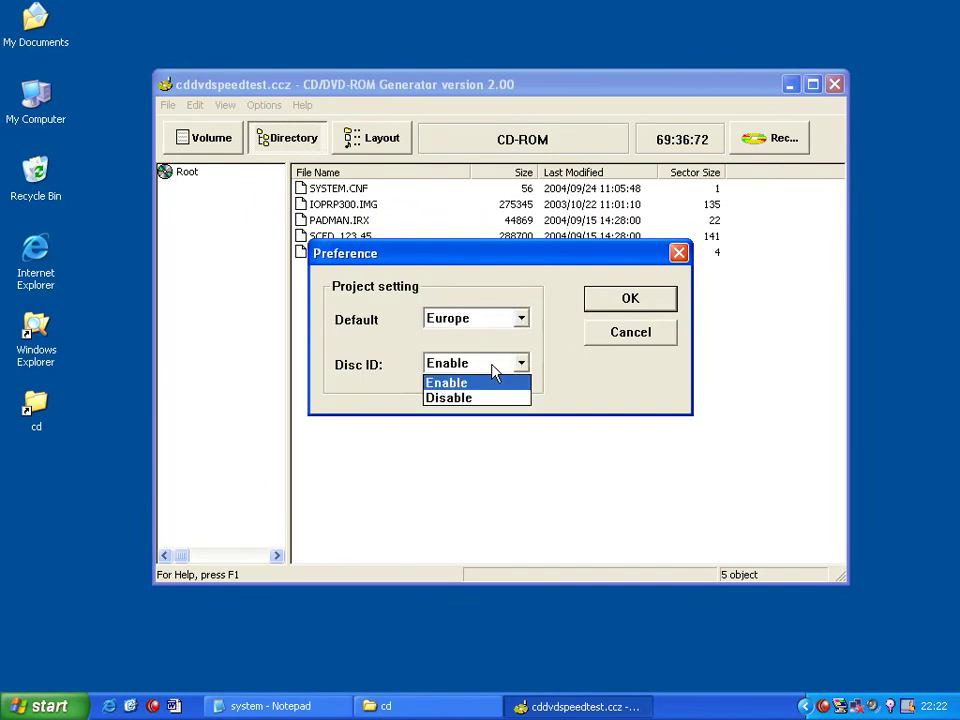
pyautogui.click(491, 365)
pyautogui.click(612, 309)
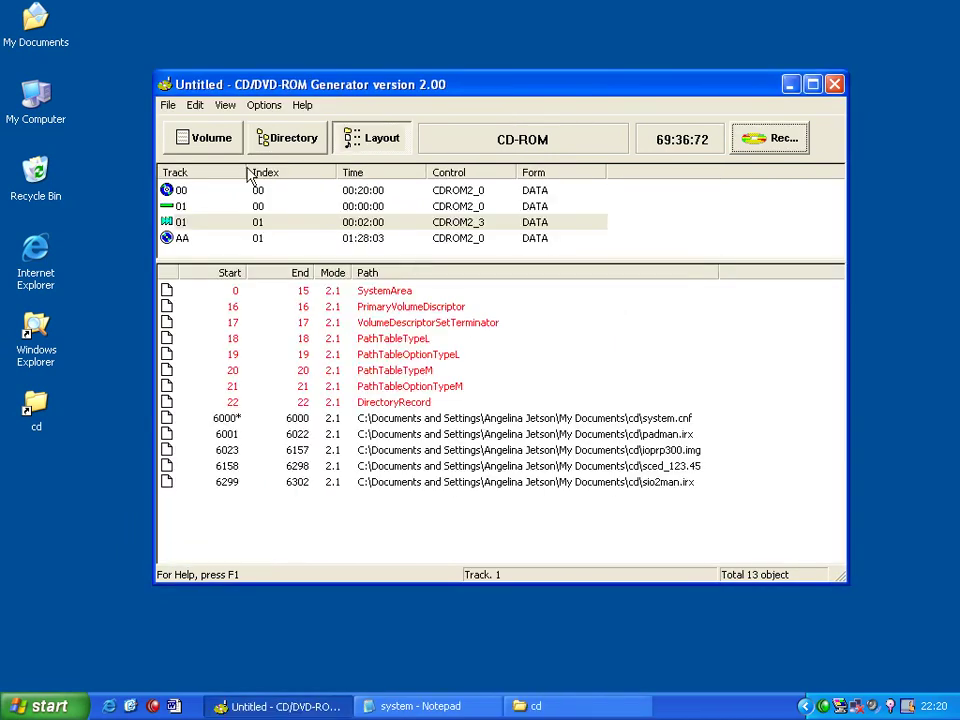
# - Save the project as cddvdspeedtest.ccz and close the program
pyautogui.click(166, 104)
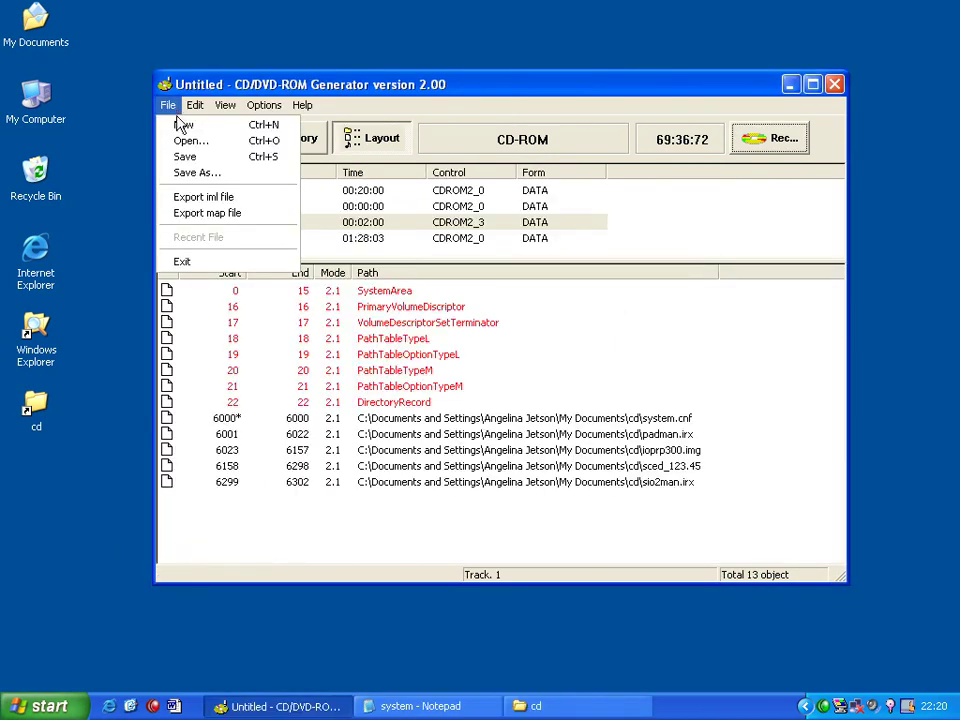
pyautogui.click(199, 173)
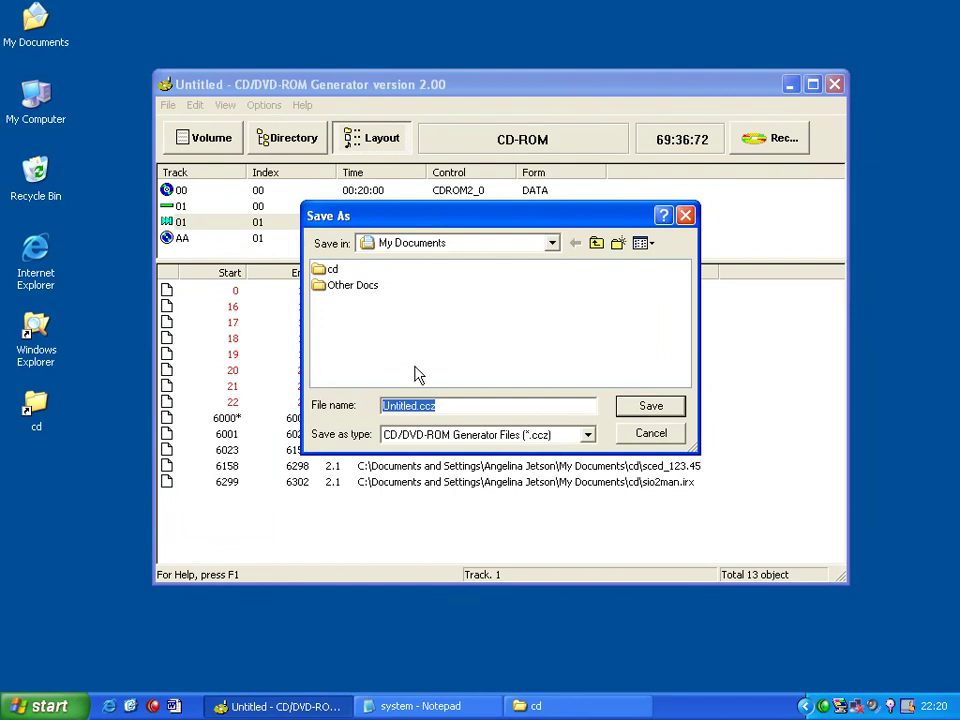
pyautogui.write('cddvdspeedtest')
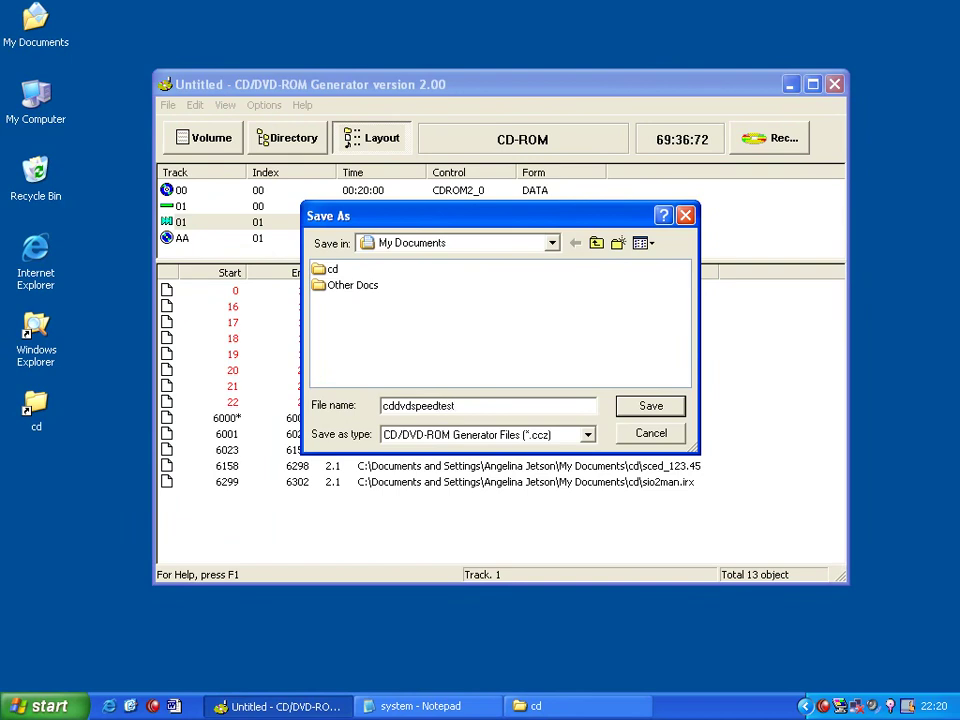
pyautogui.press('Return')
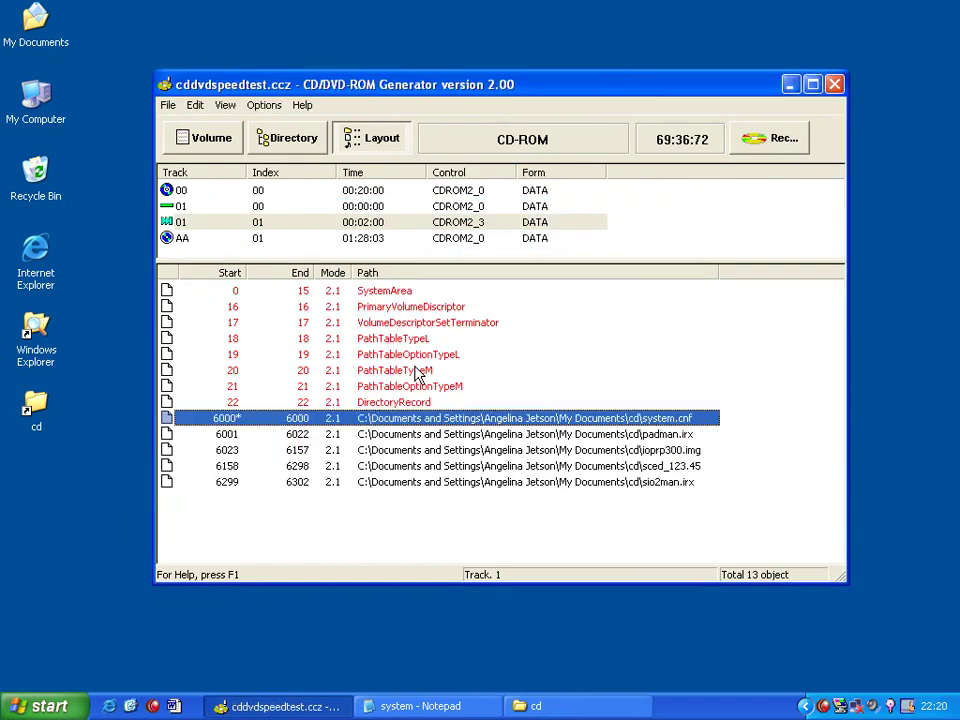
pyautogui.click(835, 85)
# - Relaunch CD/DVD-ROM Generator 2.00 and reopen the cddvdspeedtest.ccz project
pyautogui.click(62, 703)
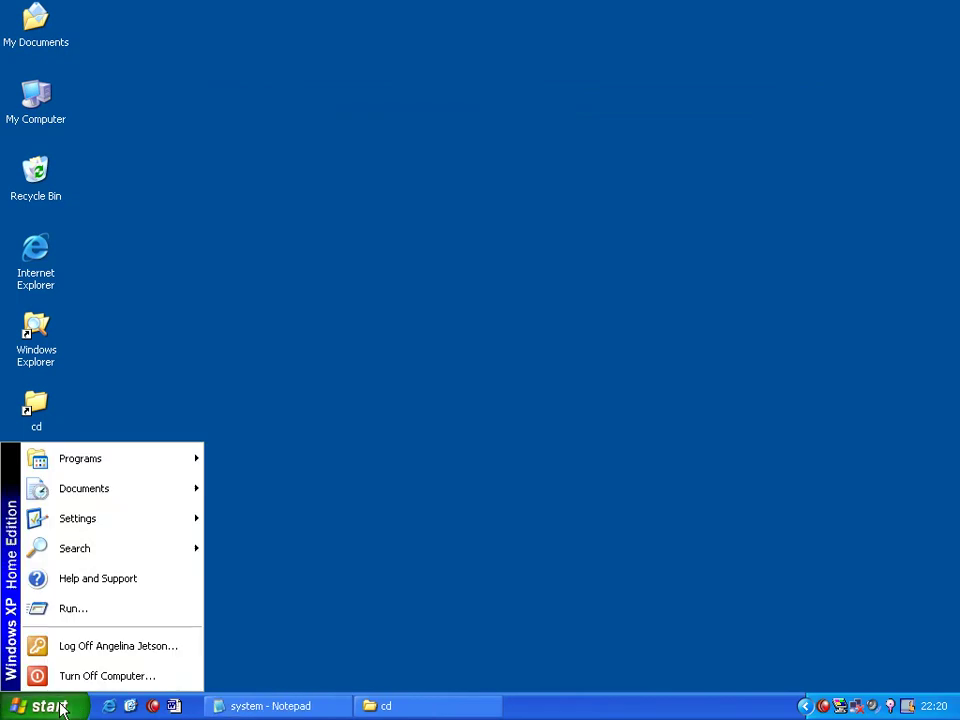
pyautogui.moveTo(189, 456)
pyautogui.moveTo(270, 494)
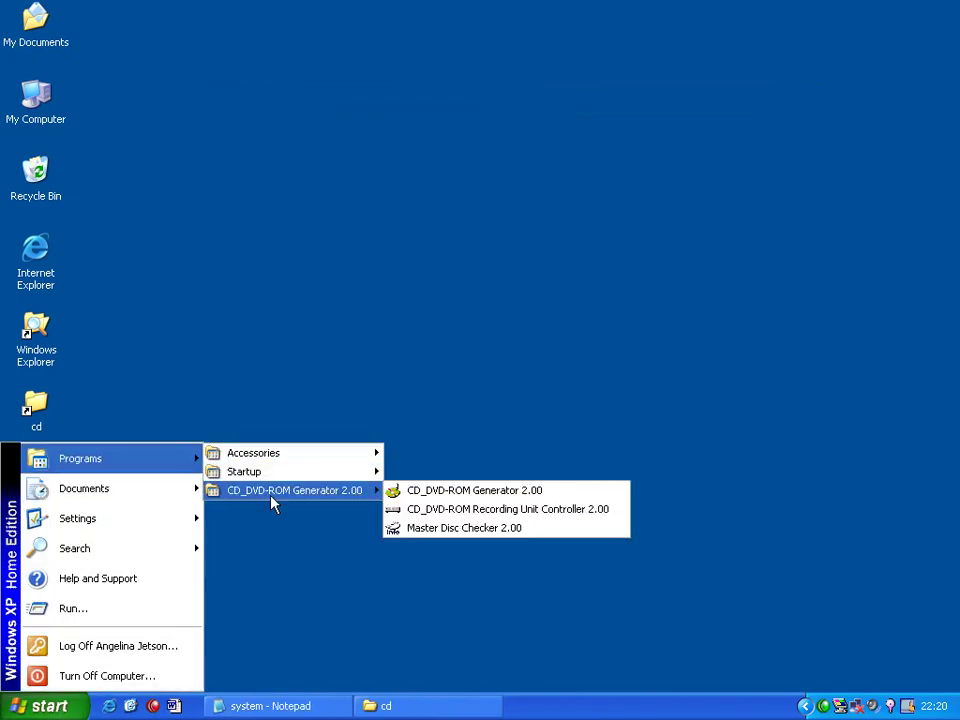
pyautogui.click(405, 491)
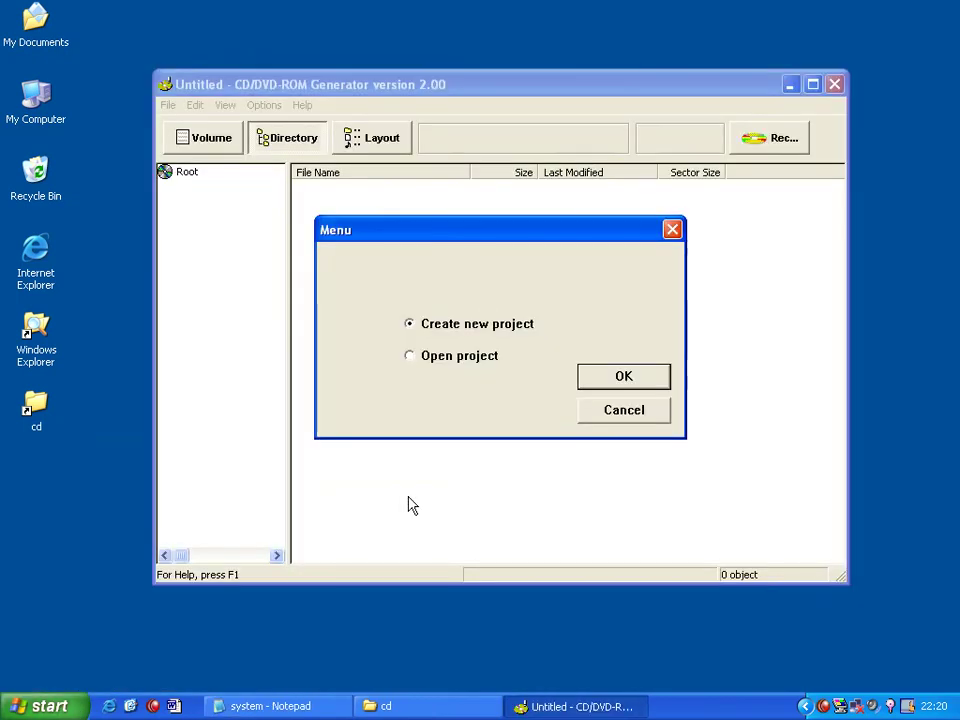
pyautogui.click(488, 356)
pyautogui.click(622, 376)
pyautogui.click(400, 301)
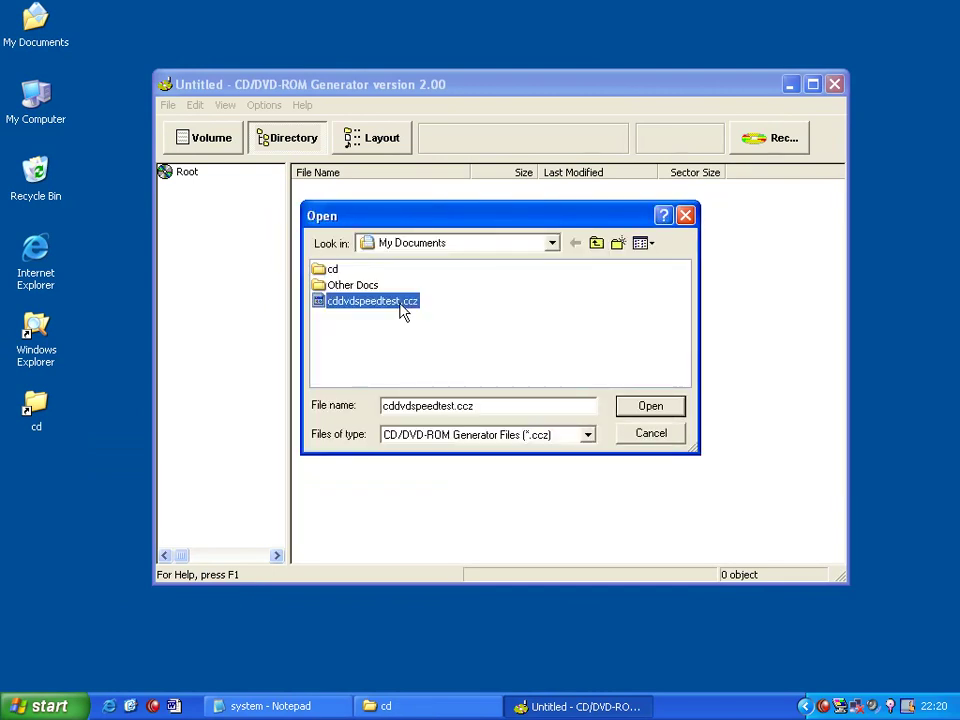
pyautogui.click(634, 402)
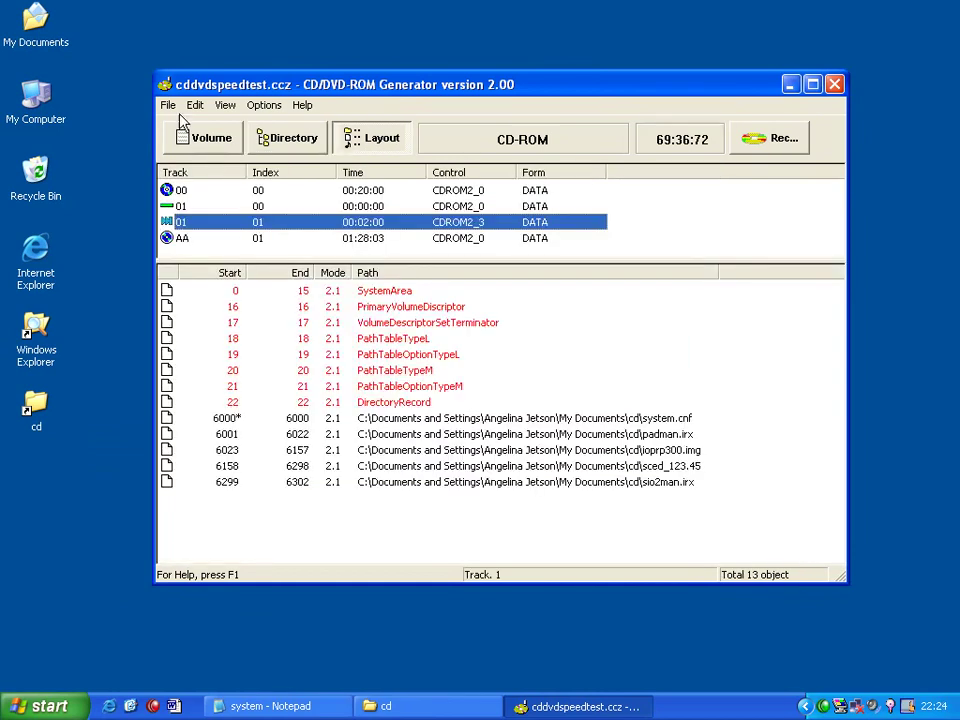
# - Create a new DVD-ROM master disc project and add the five cd files to its root
pyautogui.click(168, 105)
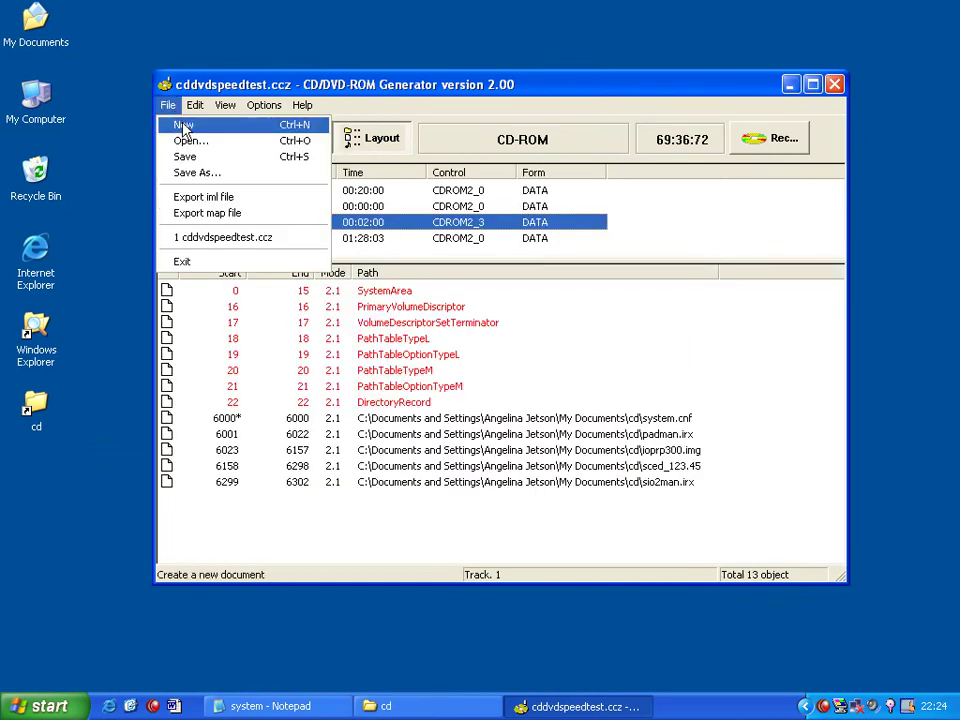
pyautogui.click(183, 128)
pyautogui.click(440, 340)
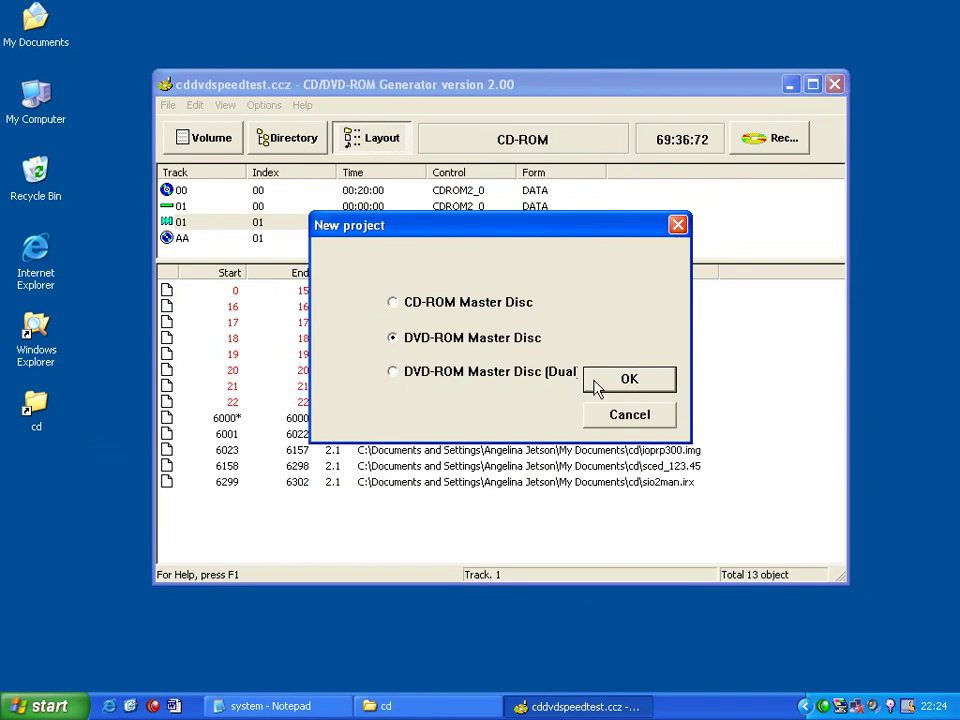
pyautogui.click(628, 379)
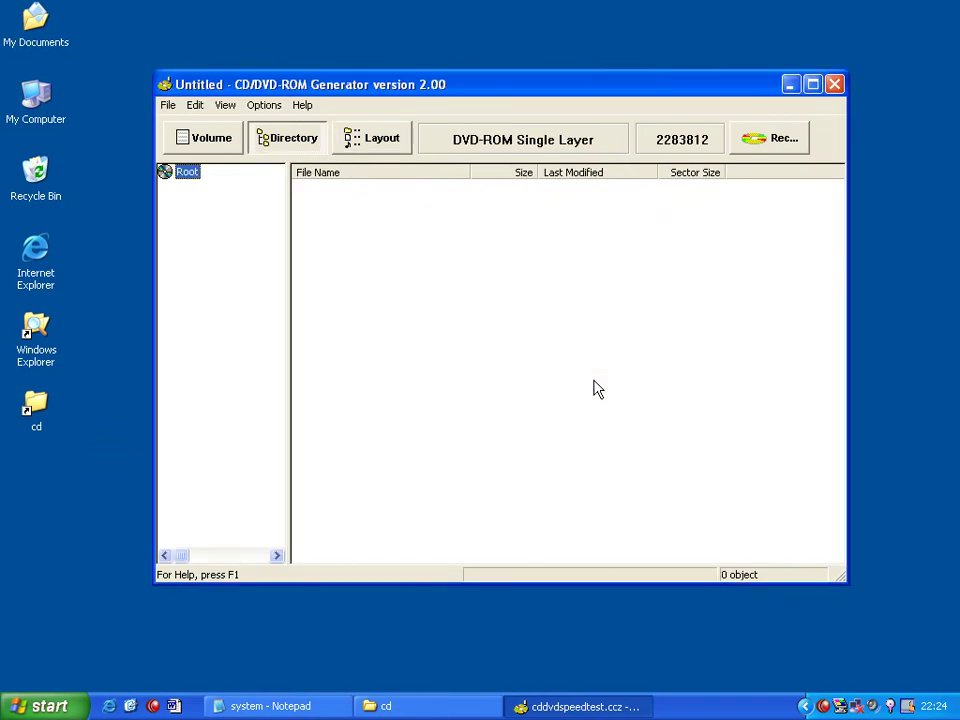
pyautogui.click(434, 706)
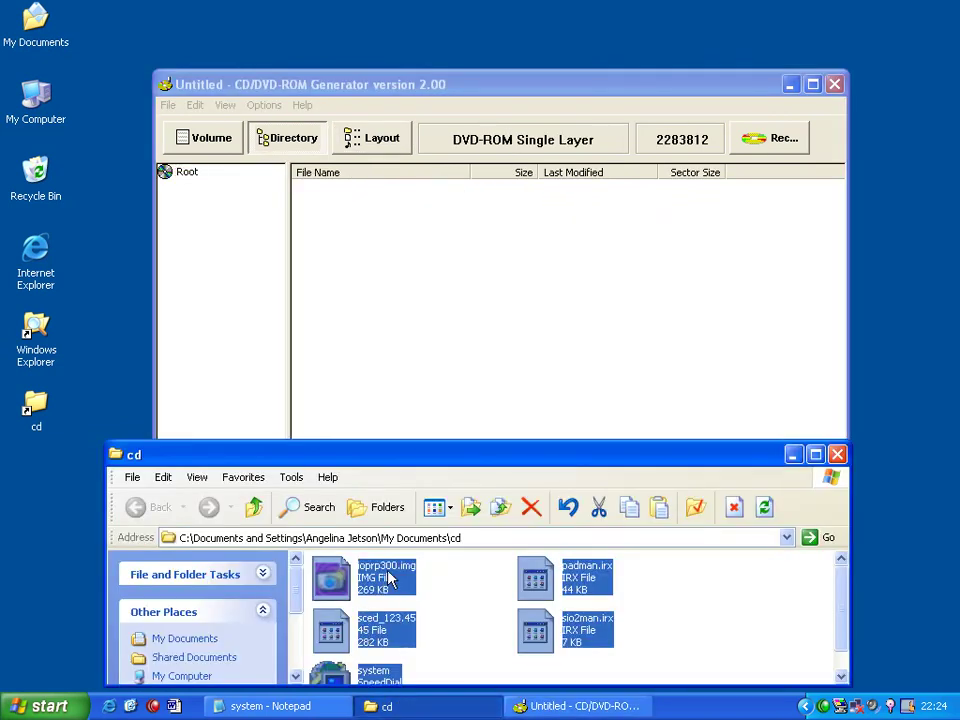
pyautogui.moveTo(390, 580); pyautogui.dragTo(371, 270)
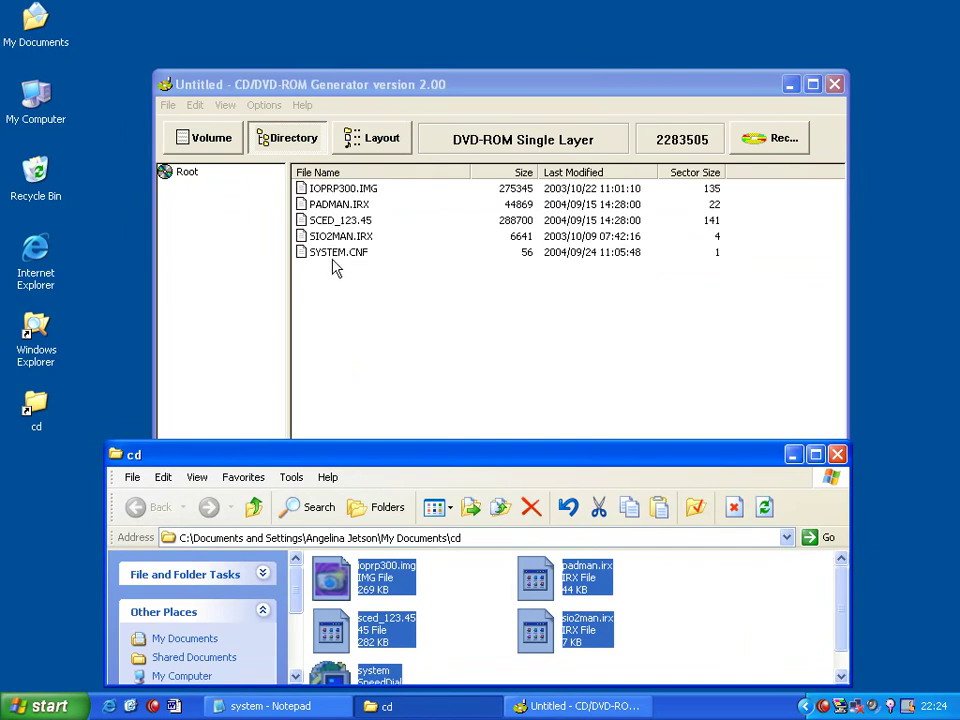
# - Enter disc name SCED-12345 and producer SCEE in the volume settings
pyautogui.click(222, 145)
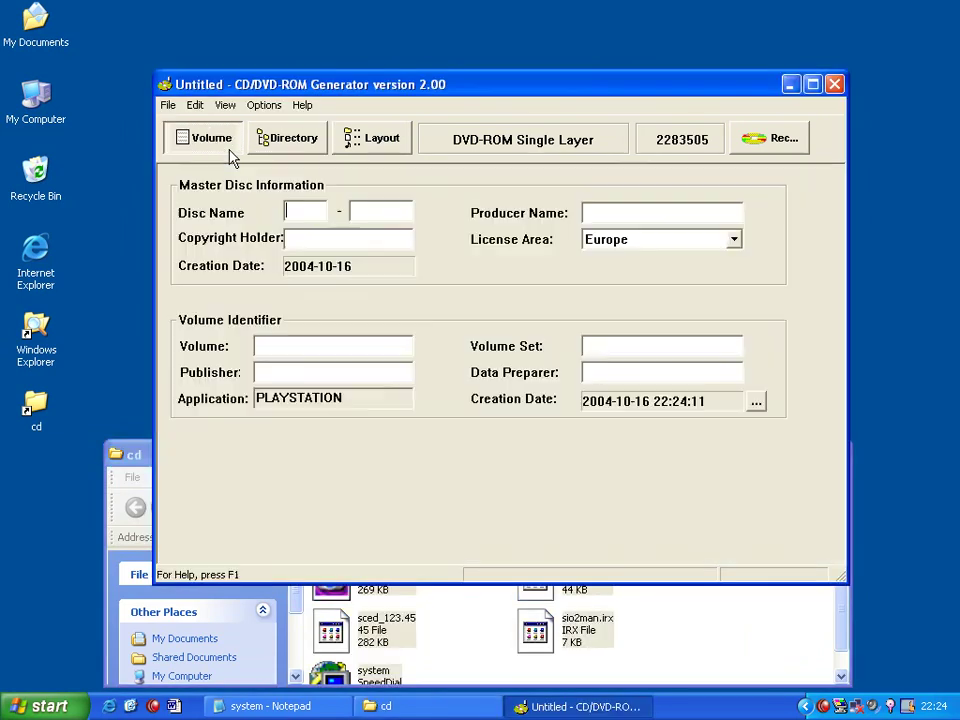
pyautogui.click(305, 217)
pyautogui.write('SCED')
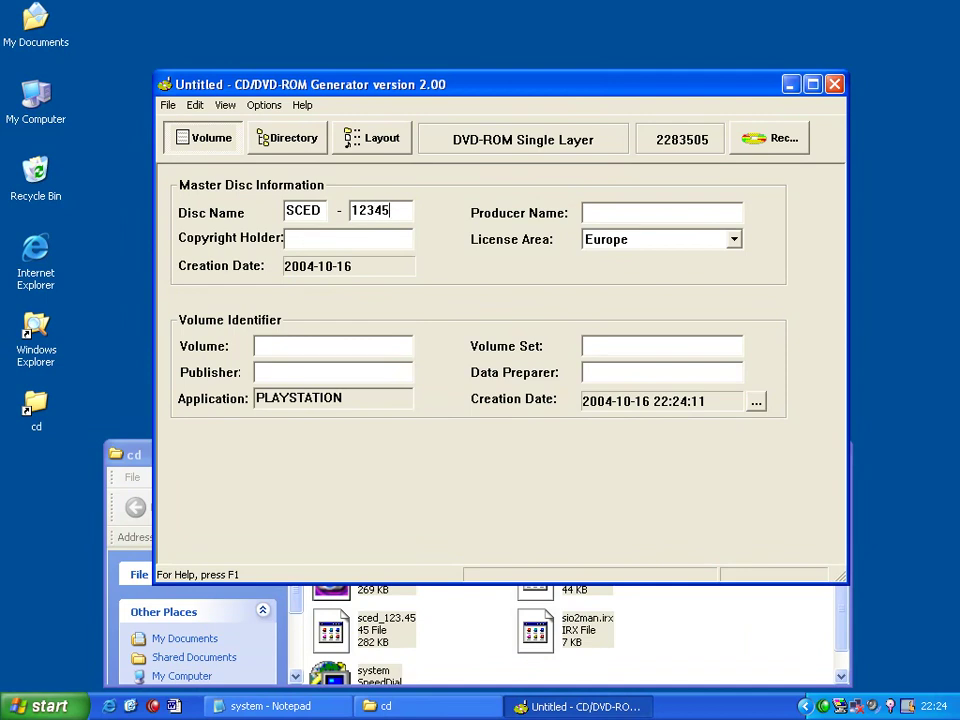
pyautogui.write('SC')
pyautogui.write('EE')
pyautogui.write('SCEE')
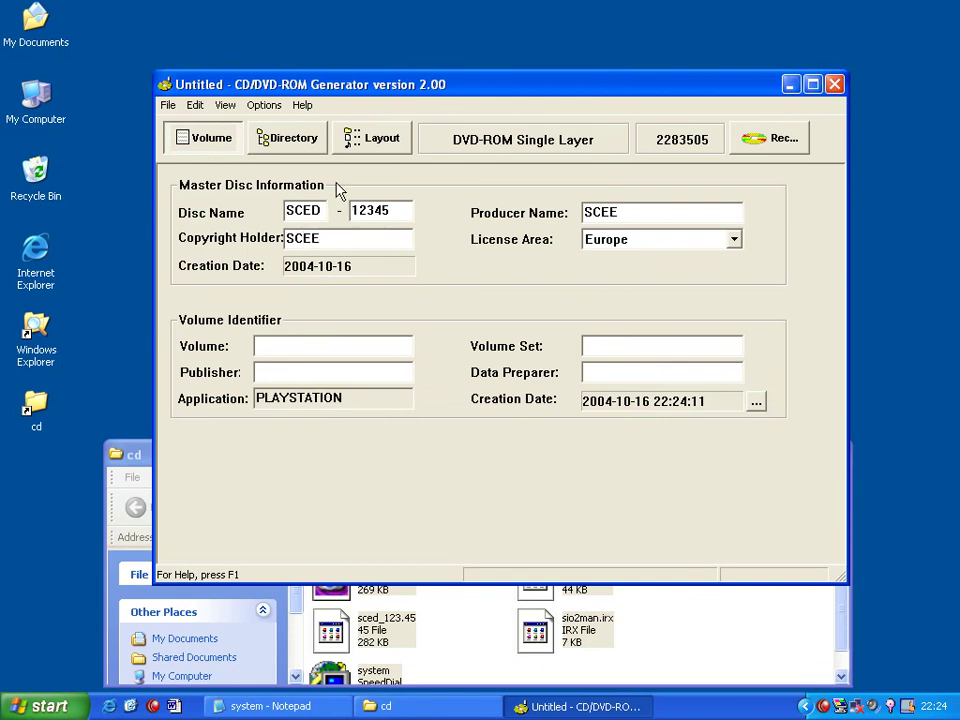
# - Show the sector layout, attempt recording, and dismiss the too-short location error
pyautogui.click(355, 146)
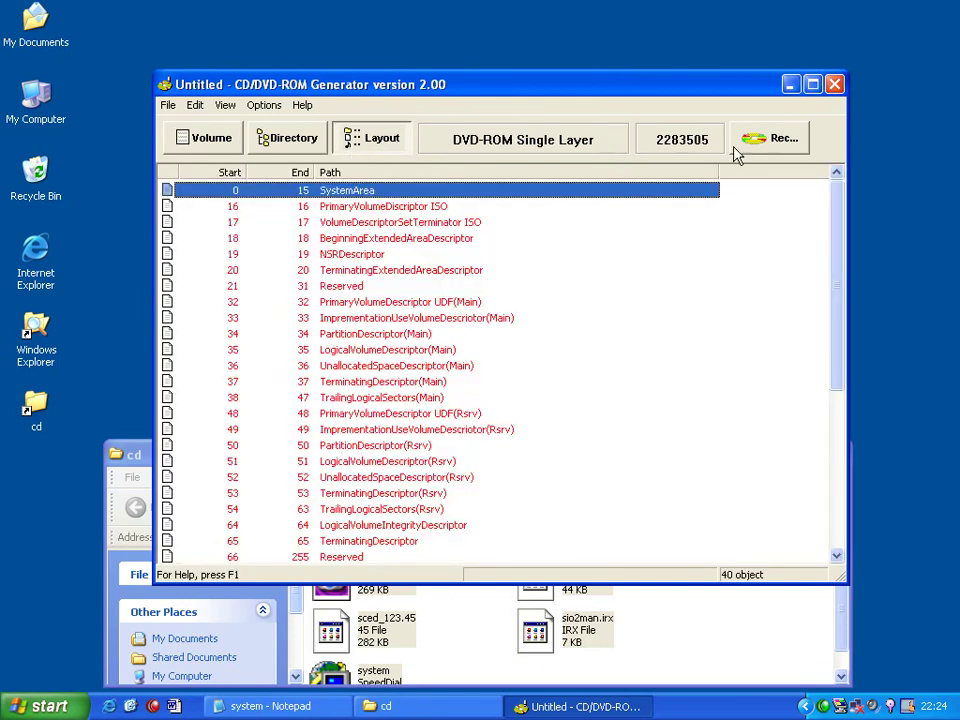
pyautogui.click(748, 150)
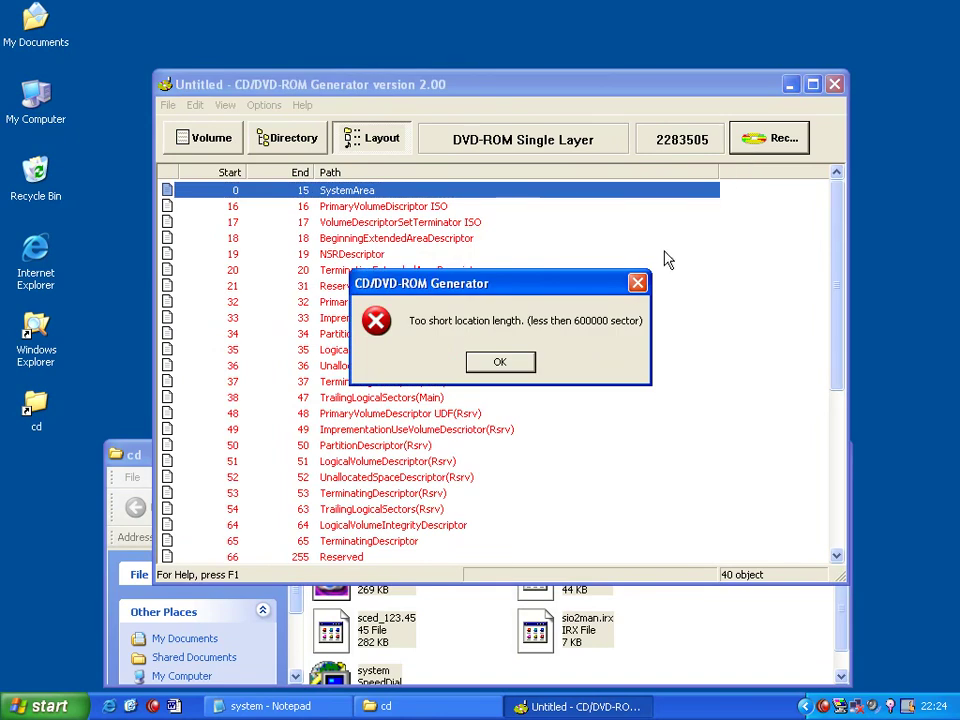
pyautogui.click(524, 364)
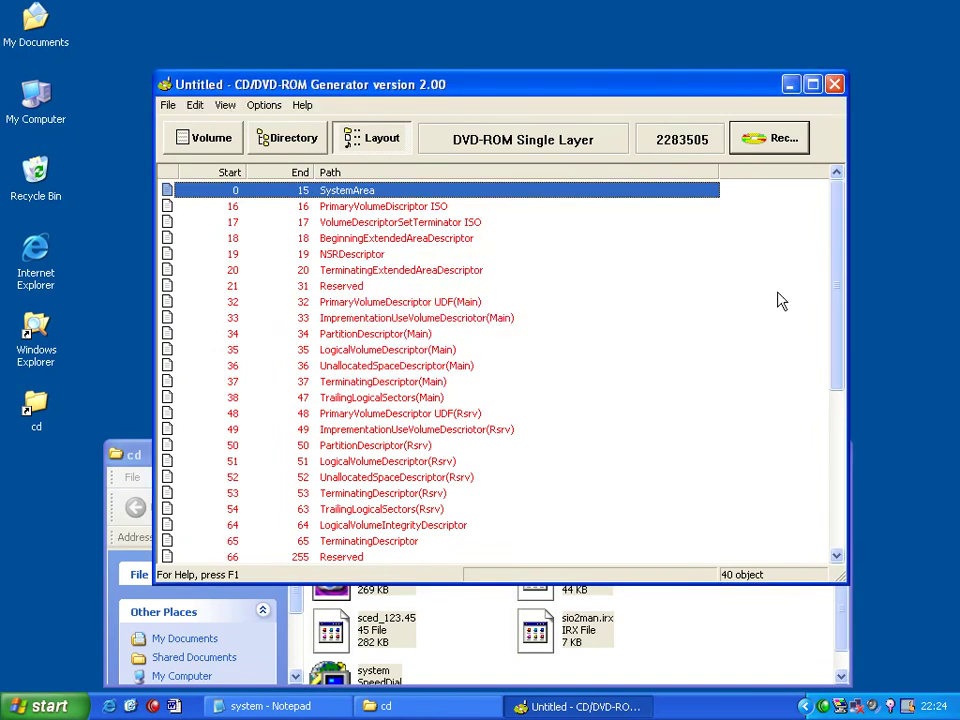
# - Move ioprp300.img to start at sector 600000
pyautogui.moveTo(842, 270); pyautogui.dragTo(842, 450)
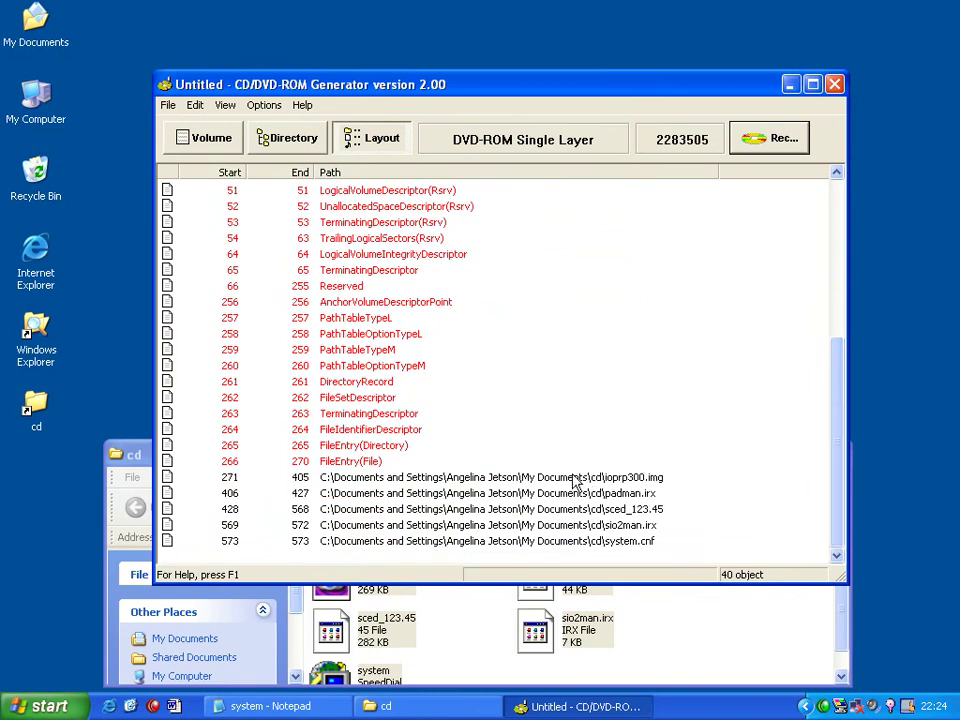
pyautogui.rightClick(577, 482)
pyautogui.click(625, 553)
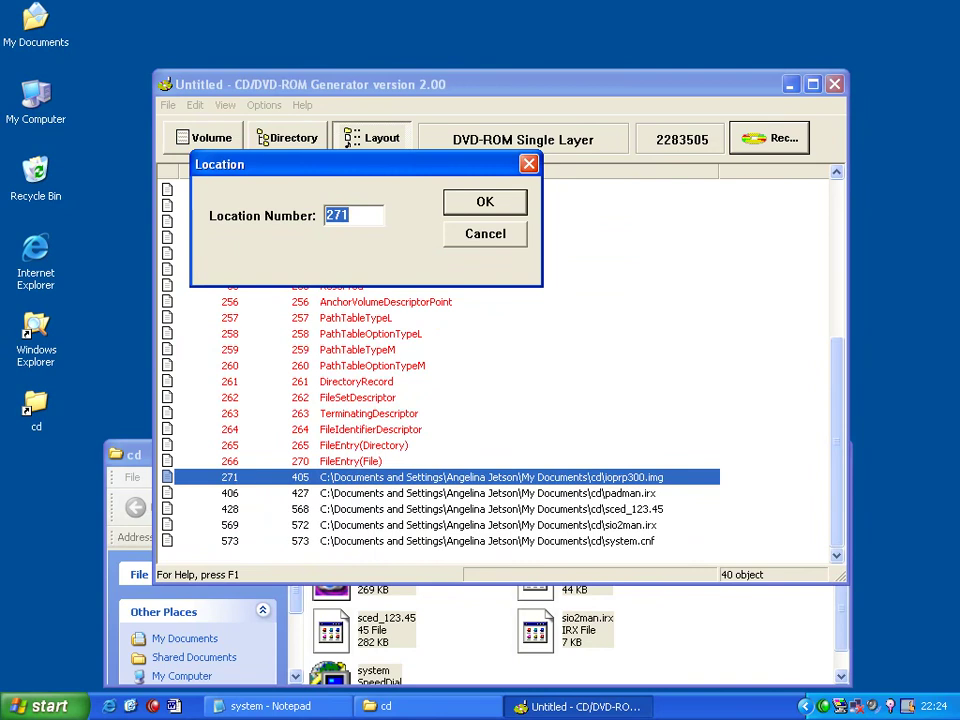
pyautogui.write('60000')
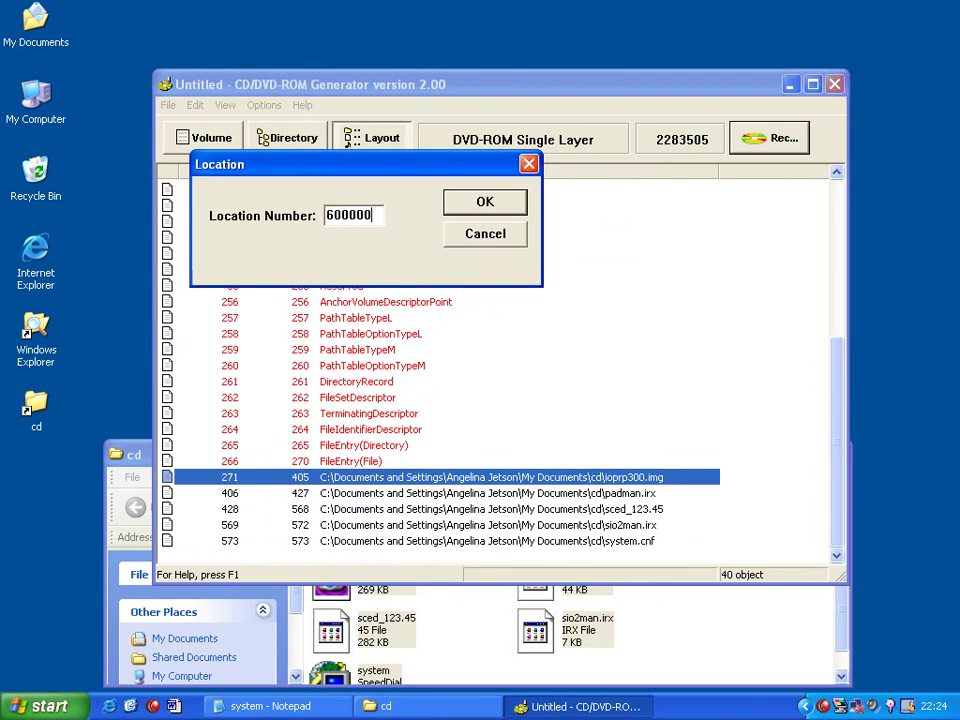
pyautogui.write('0')
pyautogui.press('Return')
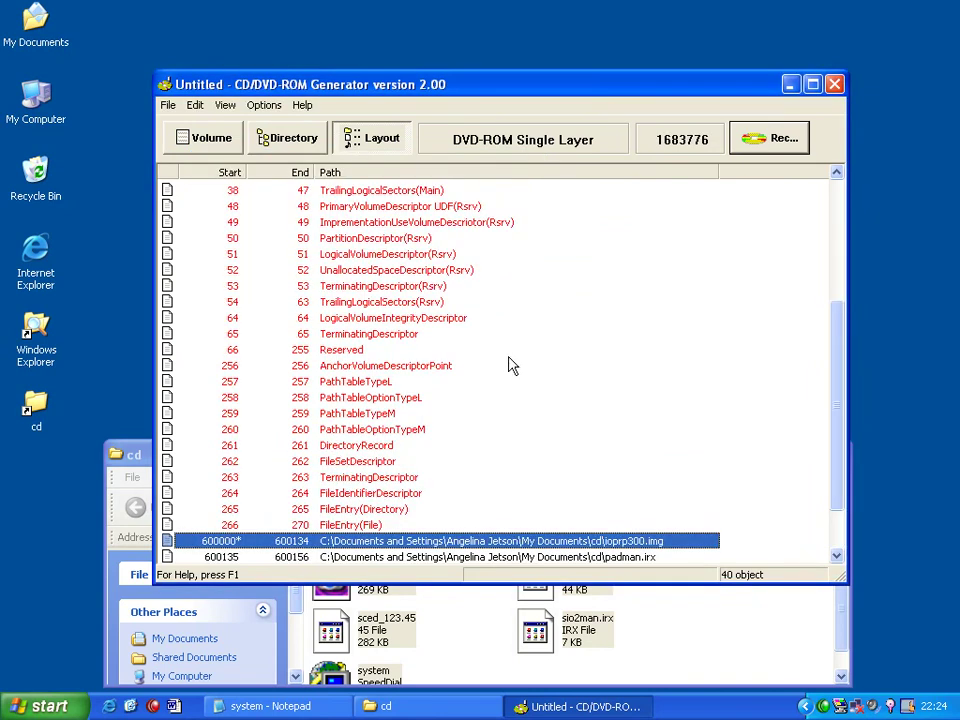
# - Add dummy data to the disc
pyautogui.click(264, 106)
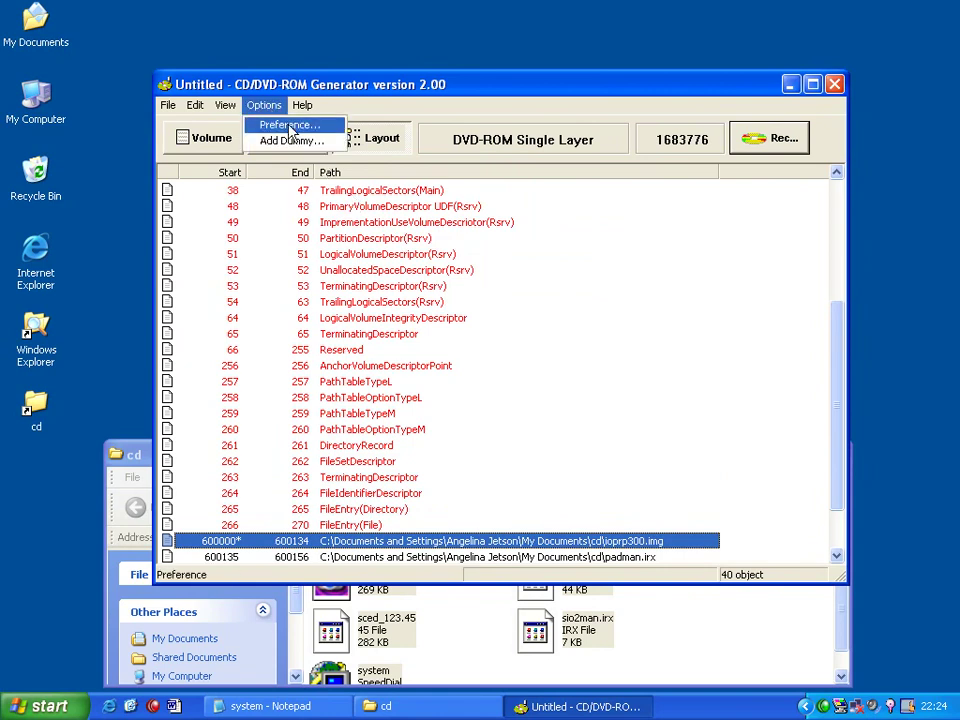
pyautogui.click(270, 140)
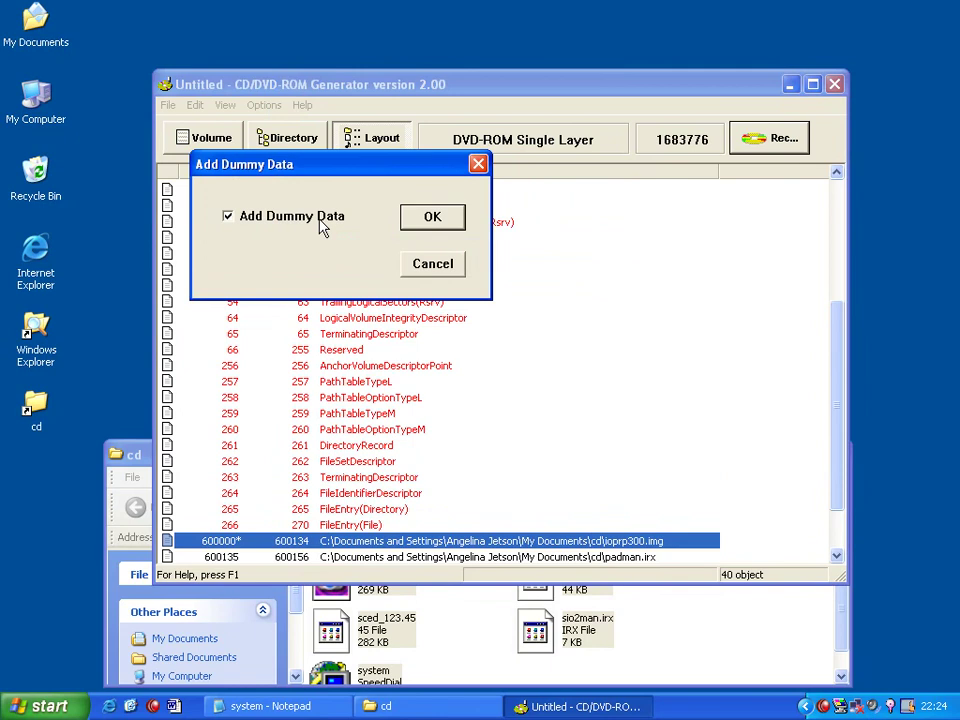
pyautogui.click(428, 226)
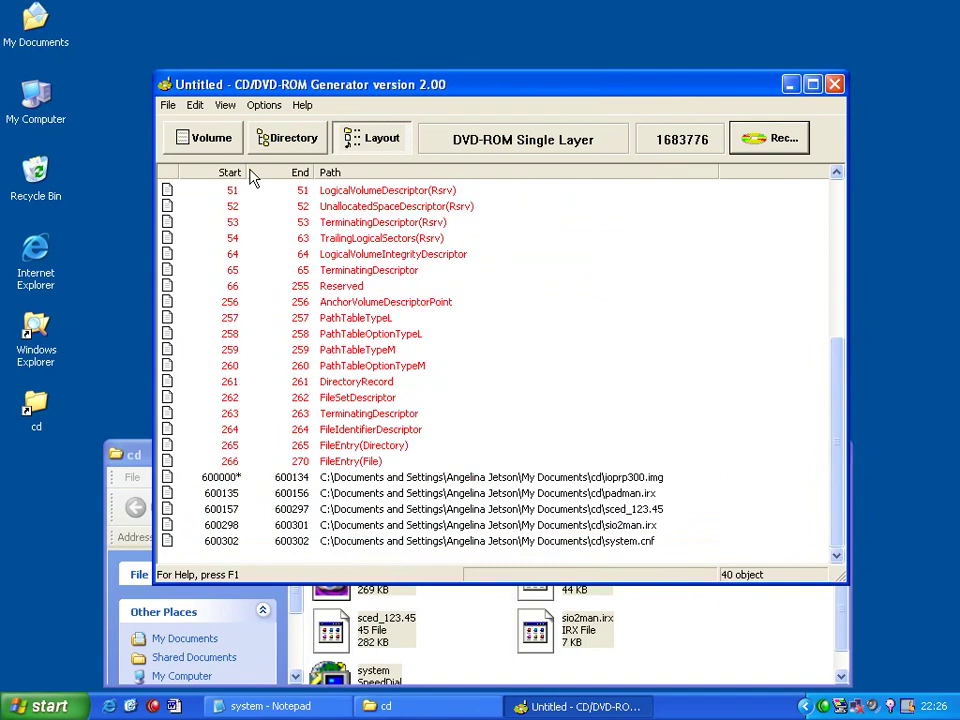
# - Save the project as dvdproject.ccz
pyautogui.click(168, 105)
pyautogui.click(186, 157)
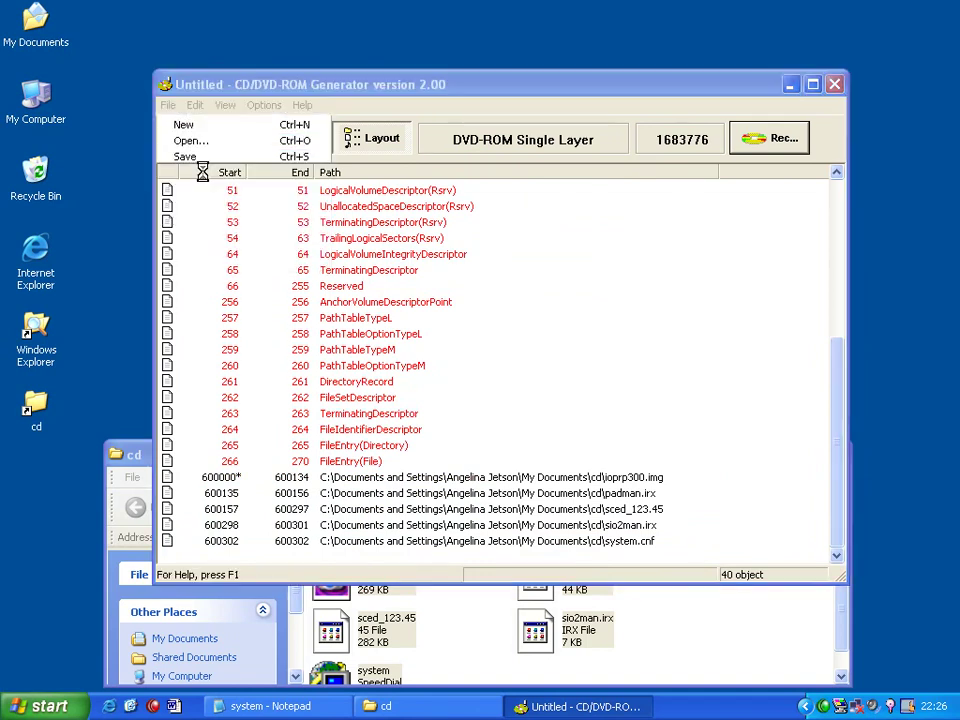
pyautogui.write('dv')
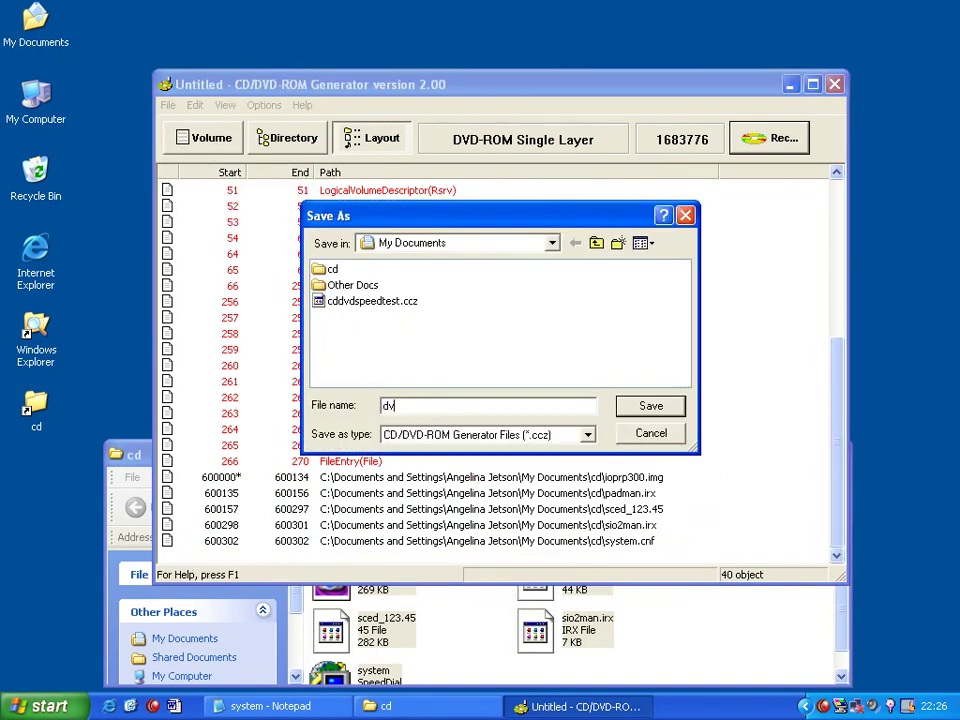
pyautogui.write('dproject')
pyautogui.press('Return')
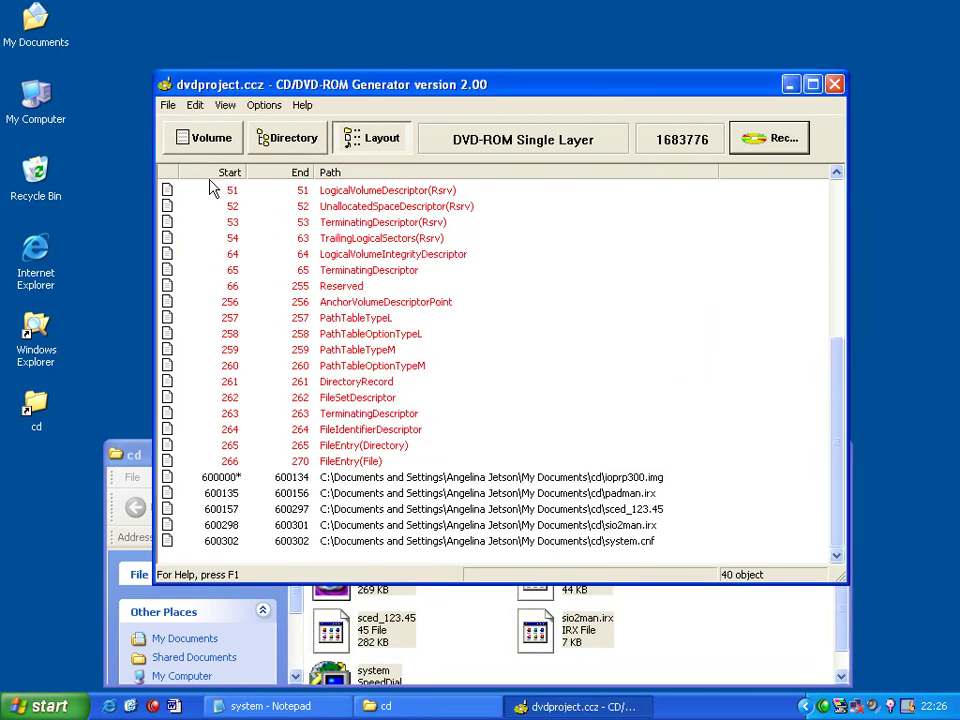
# - Create a dual-layer DVD-ROM project and add SYSTEM.CNF and SCED_123.45 to layer 0
pyautogui.click(167, 104)
pyautogui.click(182, 125)
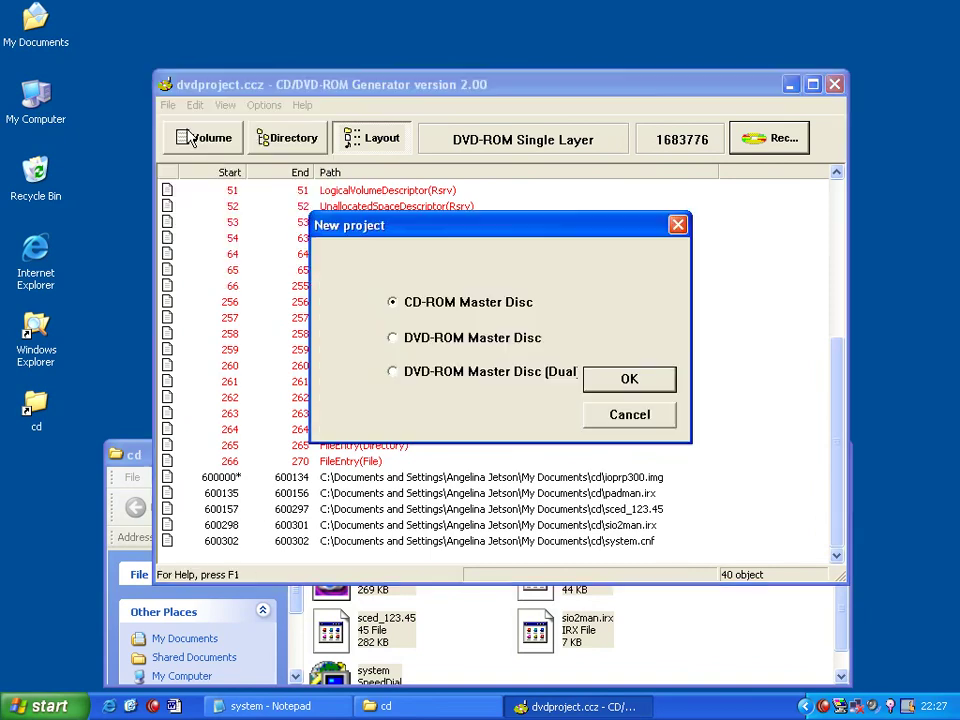
pyautogui.click(500, 376)
pyautogui.click(620, 386)
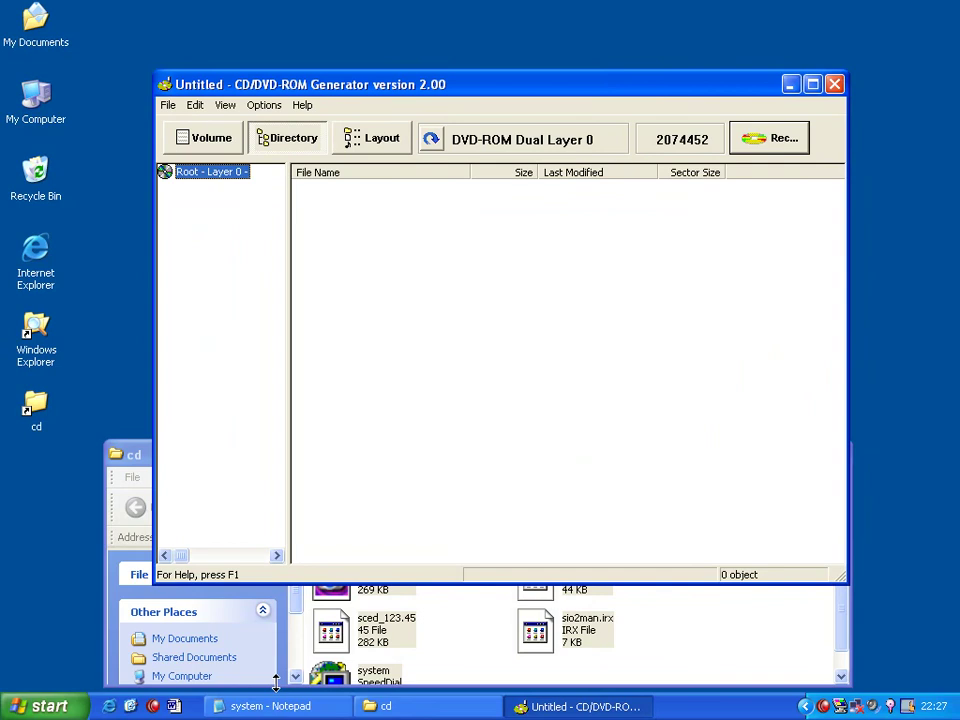
pyautogui.click(471, 662)
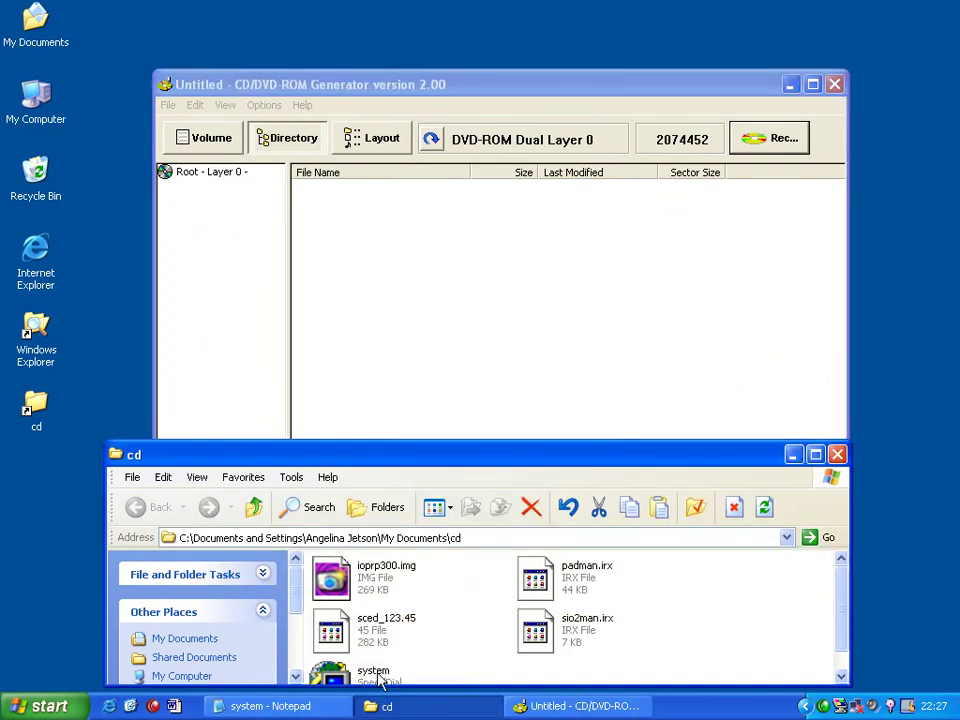
pyautogui.moveTo(372, 670); pyautogui.dragTo(392, 222)
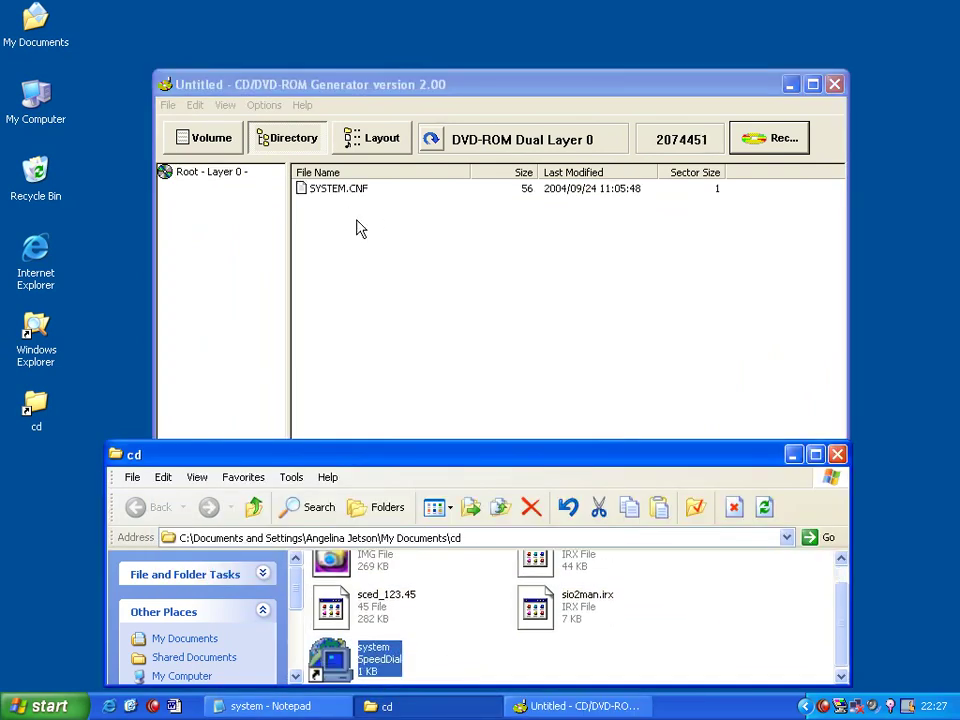
pyautogui.moveTo(390, 612); pyautogui.dragTo(392, 210)
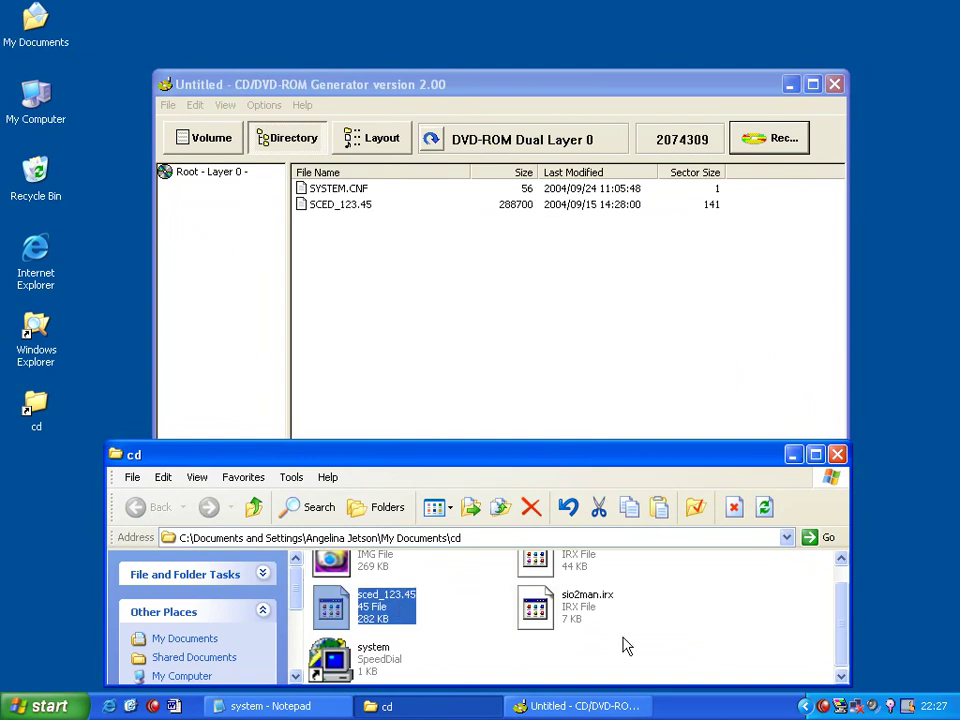
# - Place IOPRP300.IMG, PADMAN.IRX and SIO2MAN.IRX on layer 1
pyautogui.click(458, 84)
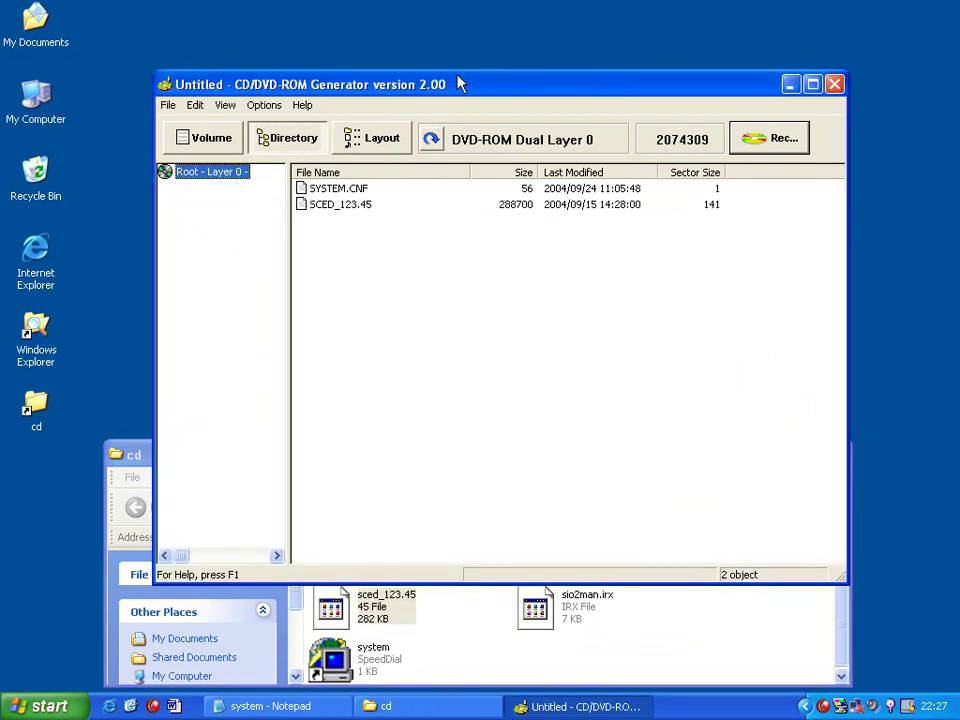
pyautogui.click(431, 140)
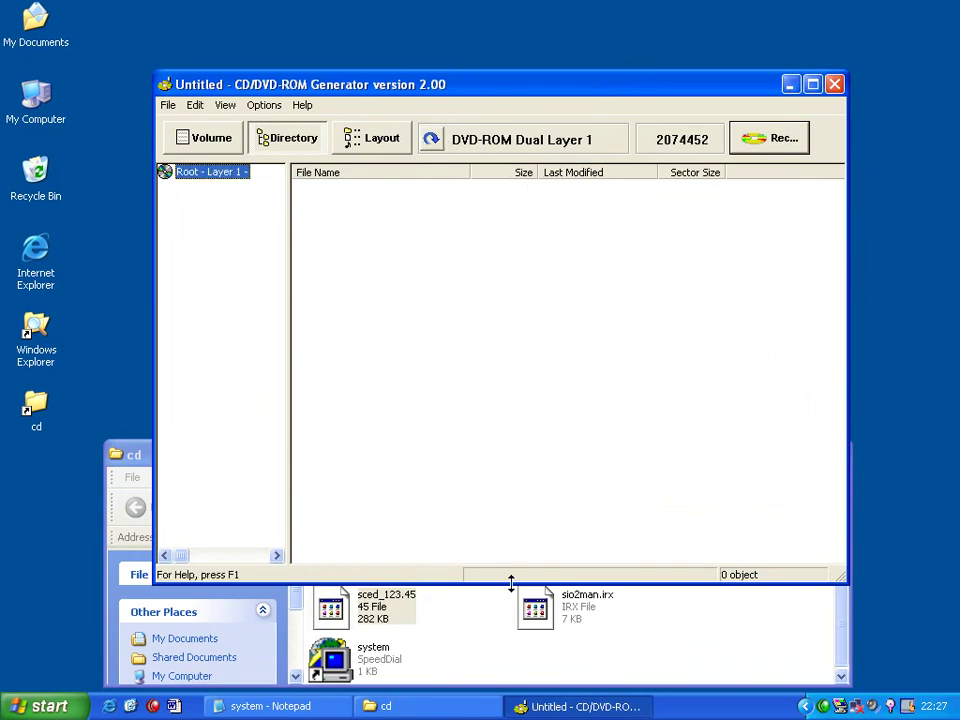
pyautogui.click(590, 663)
pyautogui.click(568, 615)
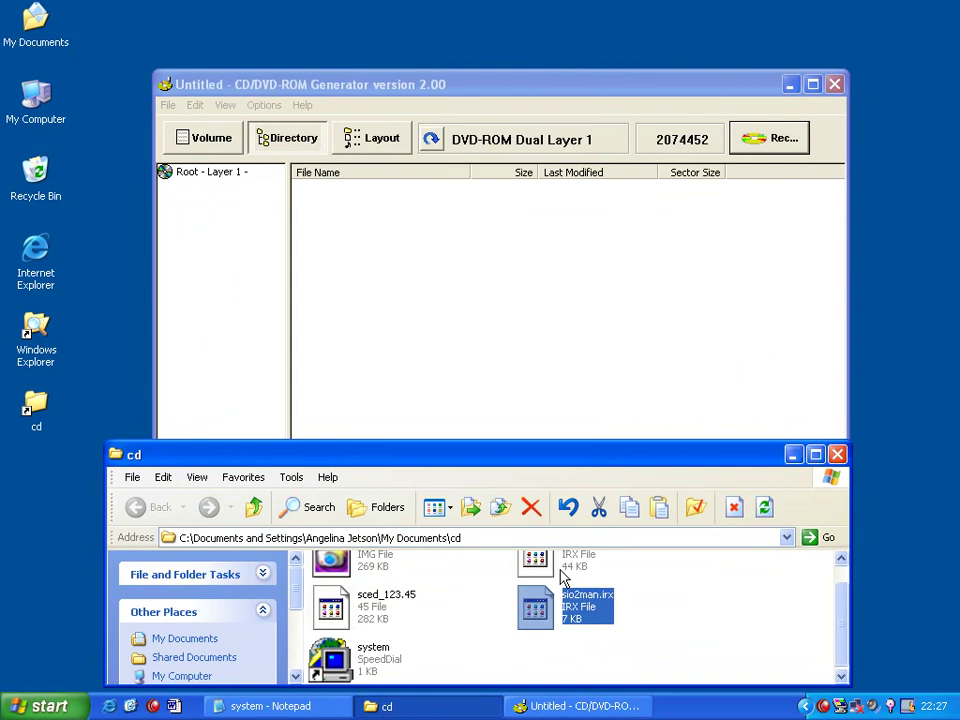
pyautogui.keyDown('ctrl'); pyautogui.click(566, 556); pyautogui.keyUp('ctrl')
pyautogui.keyDown('ctrl'); pyautogui.click(332, 574); pyautogui.keyUp('ctrl')
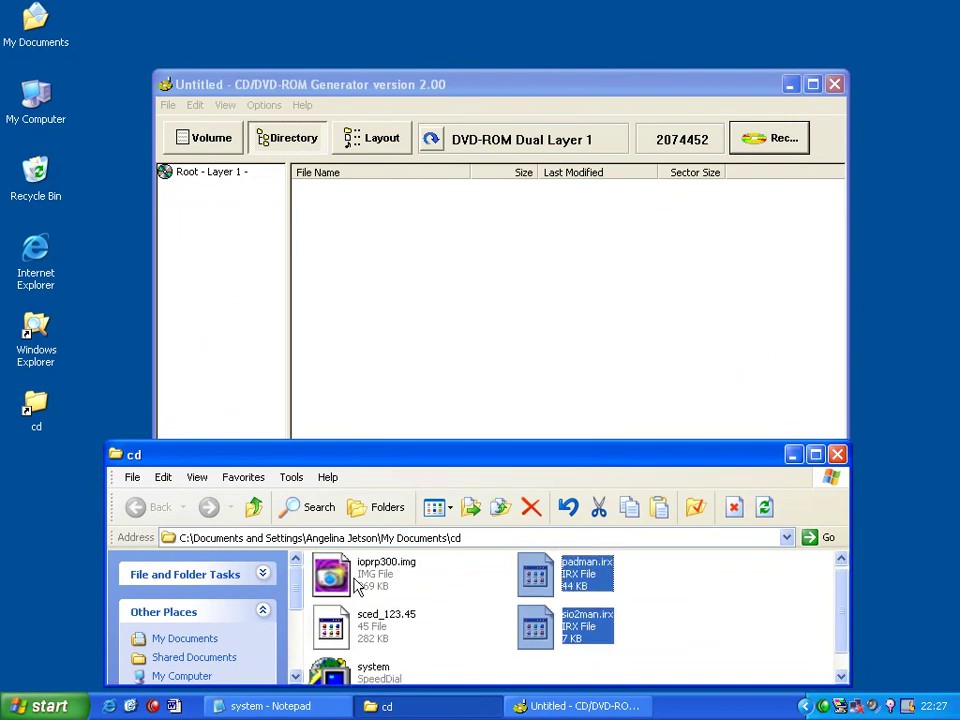
pyautogui.moveTo(409, 587); pyautogui.dragTo(454, 285)
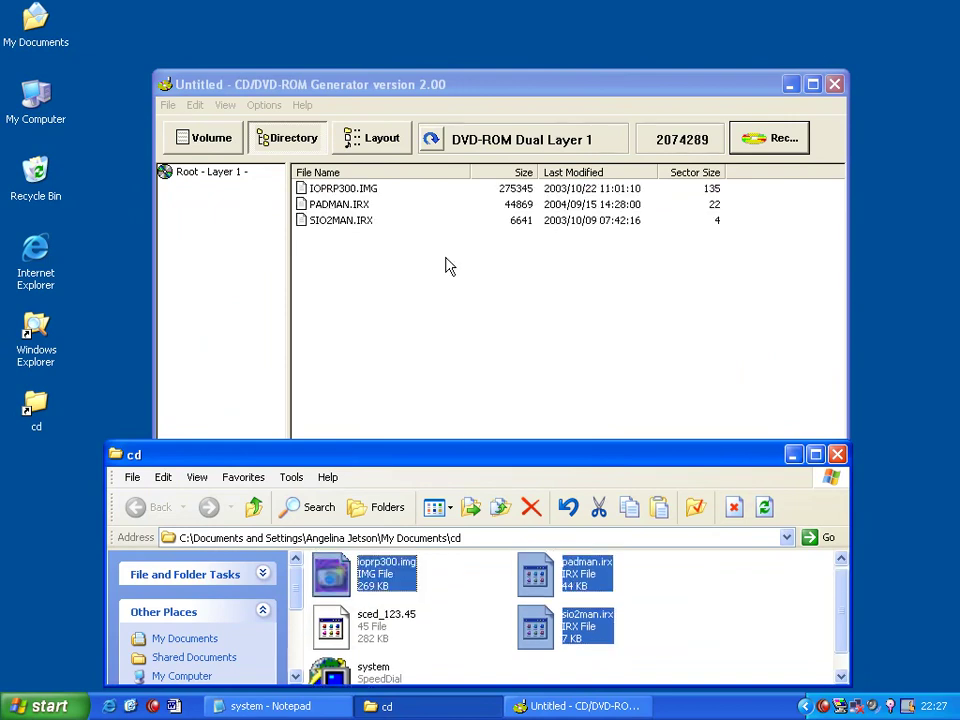
pyautogui.click(432, 140)
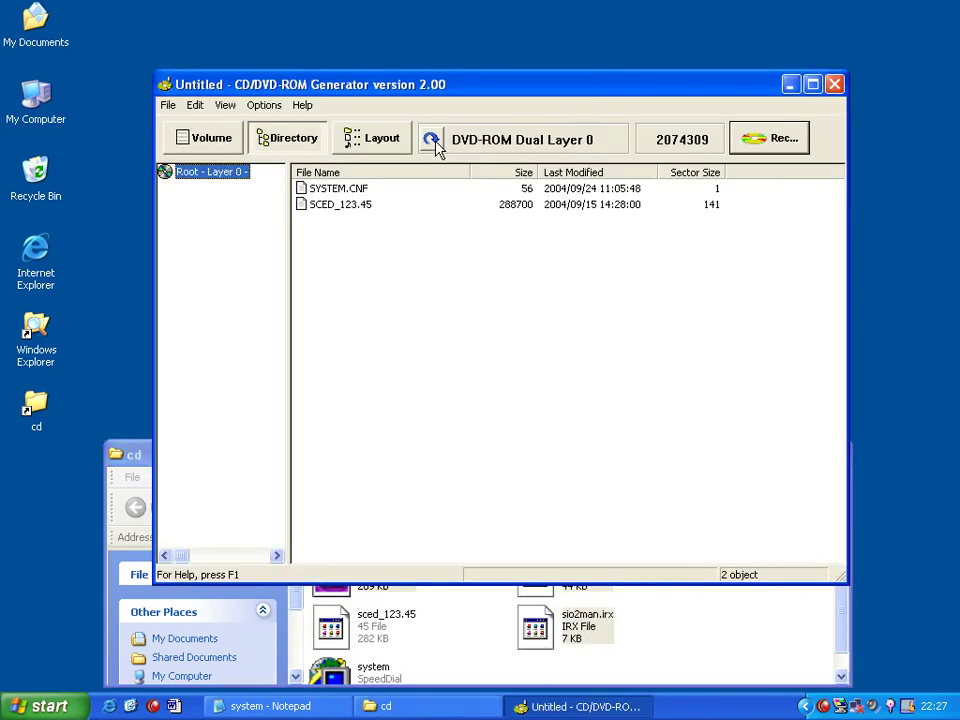
# - Enter layer 0's disc name SCED-12345, producer SCEE and copyright holder SCEE
pyautogui.click(432, 140)
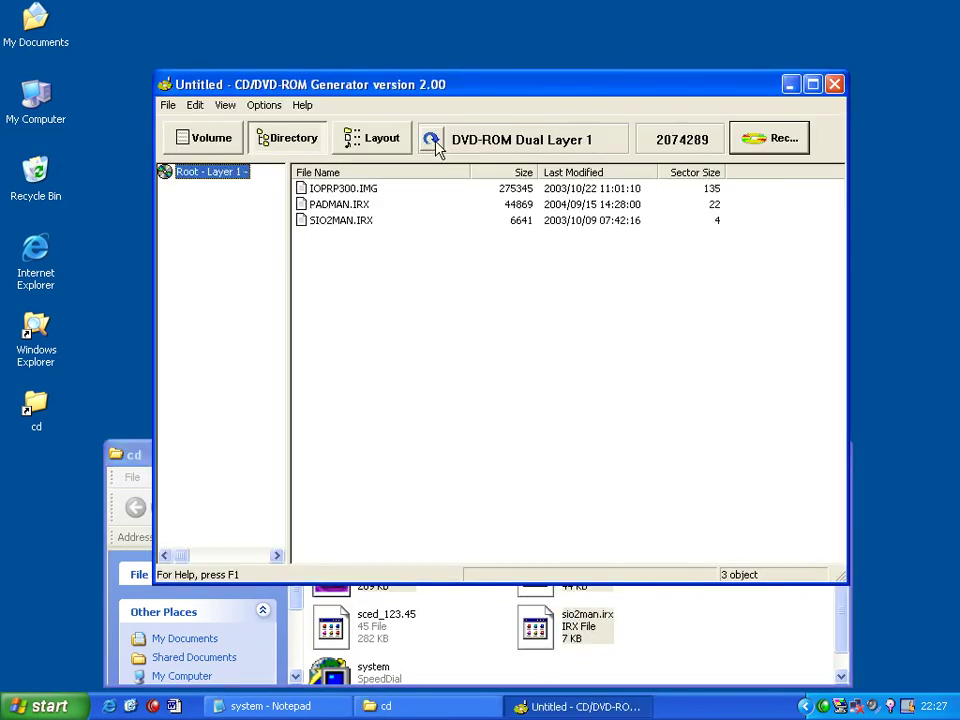
pyautogui.click(208, 143)
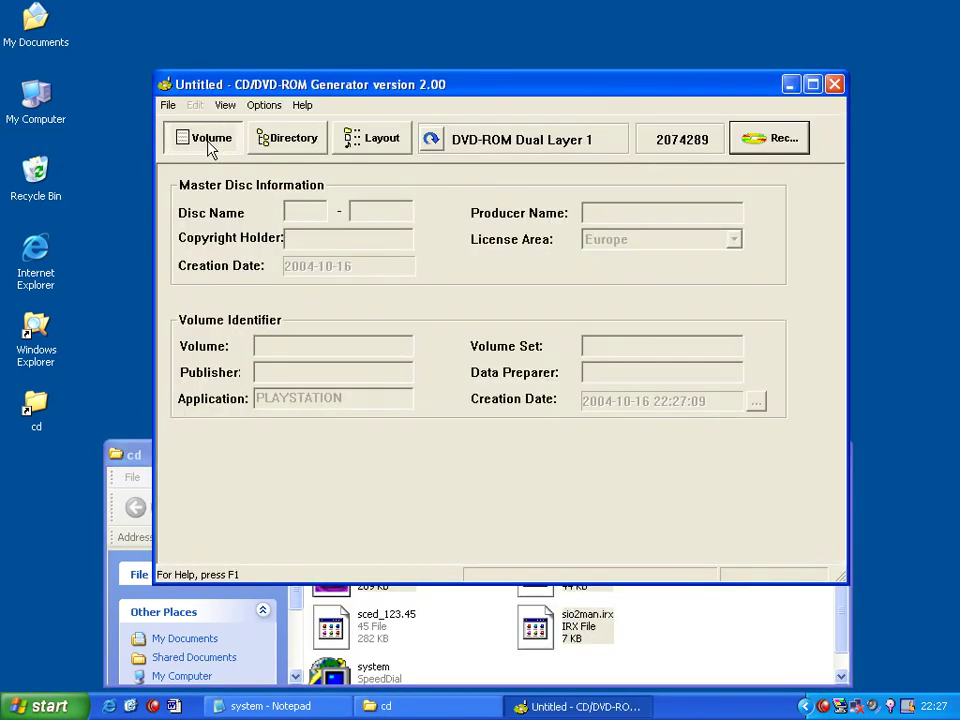
pyautogui.click(430, 144)
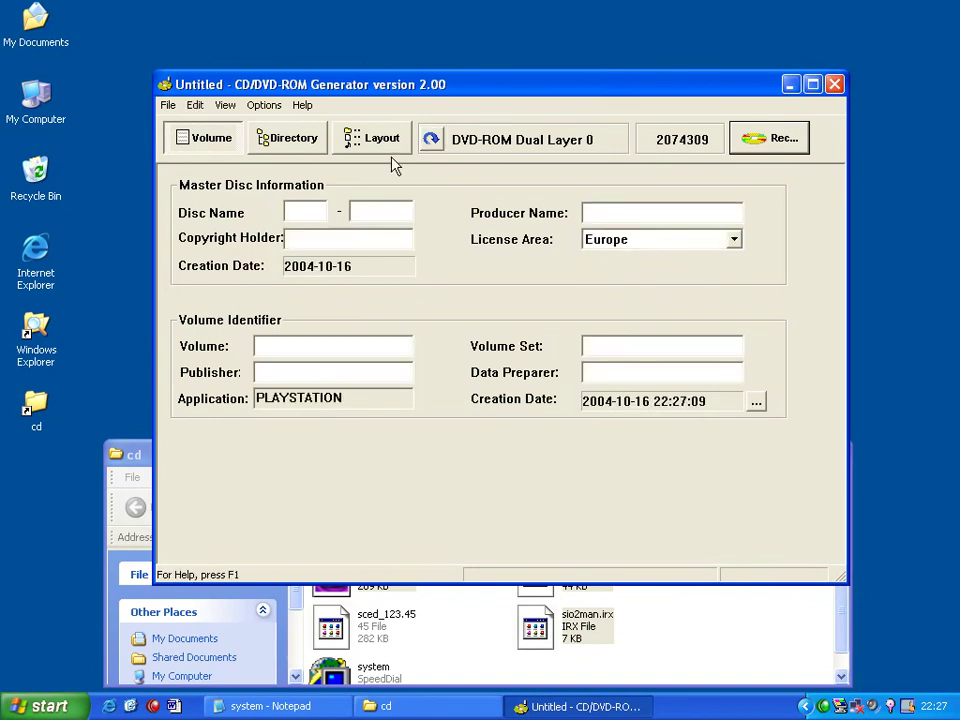
pyautogui.write('SCED')
pyautogui.write('2345')
pyautogui.write('SCEE')
pyautogui.click(300, 238)
pyautogui.write('S')
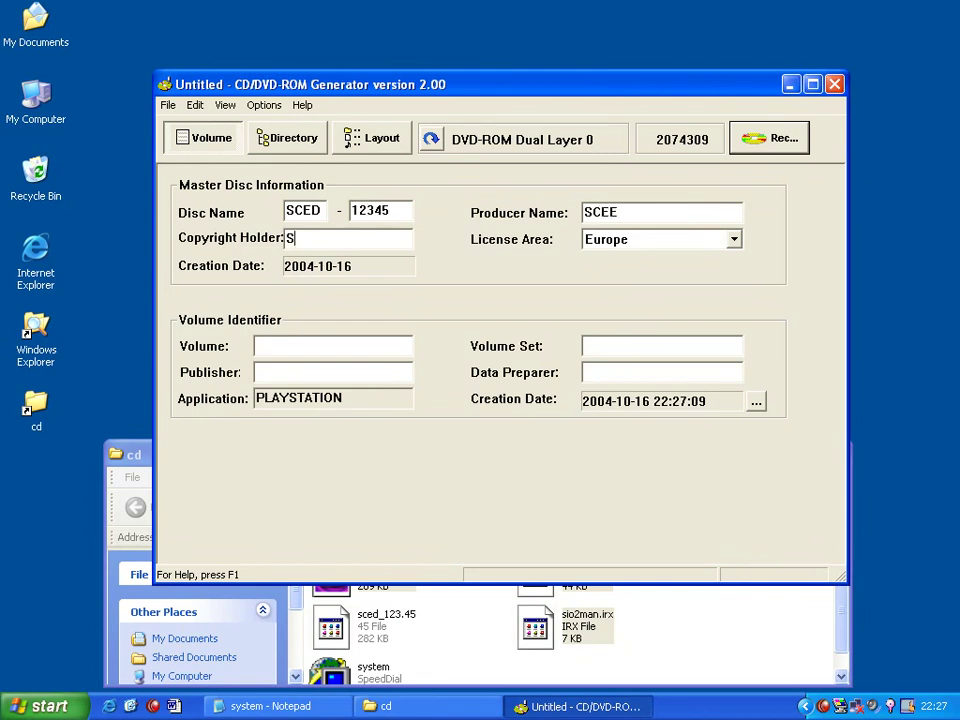
pyautogui.write('CEE')
# - Show the sector layout and switch to layer 1 with ioprp300.img, padman.irx and sio2man.irx
pyautogui.click(407, 144)
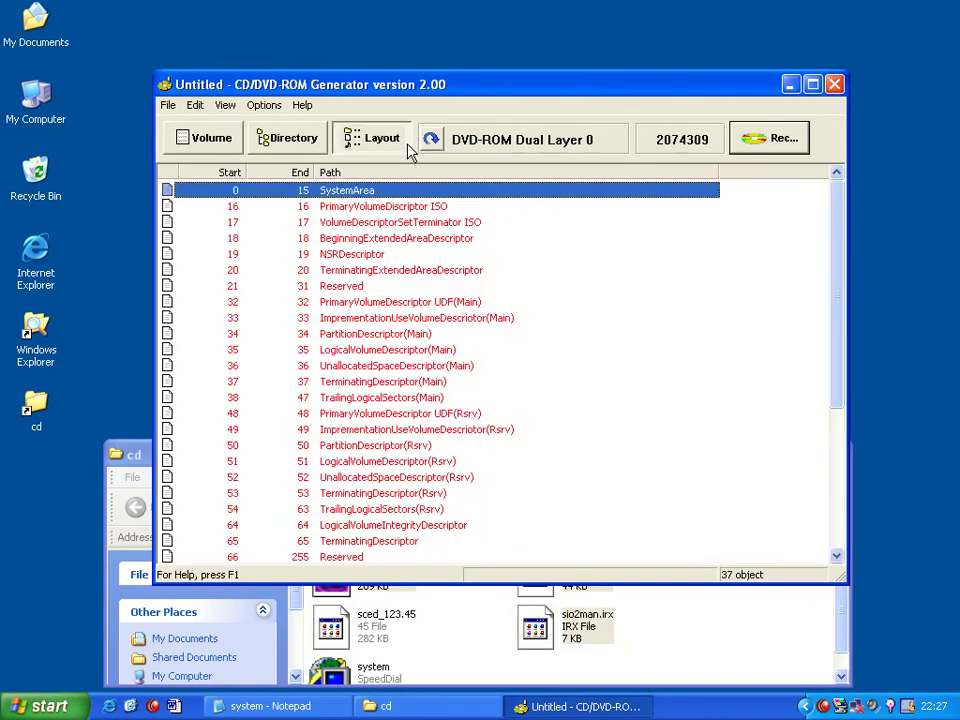
pyautogui.moveTo(840, 285); pyautogui.dragTo(850, 493)
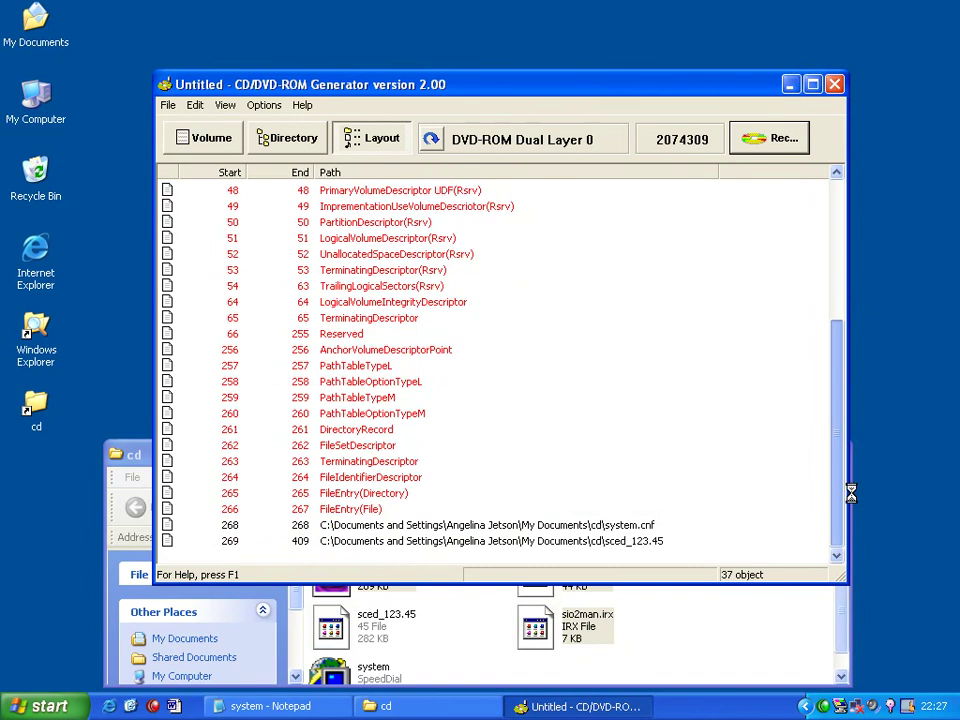
pyautogui.click(431, 140)
pyautogui.moveTo(841, 277); pyautogui.dragTo(797, 459)
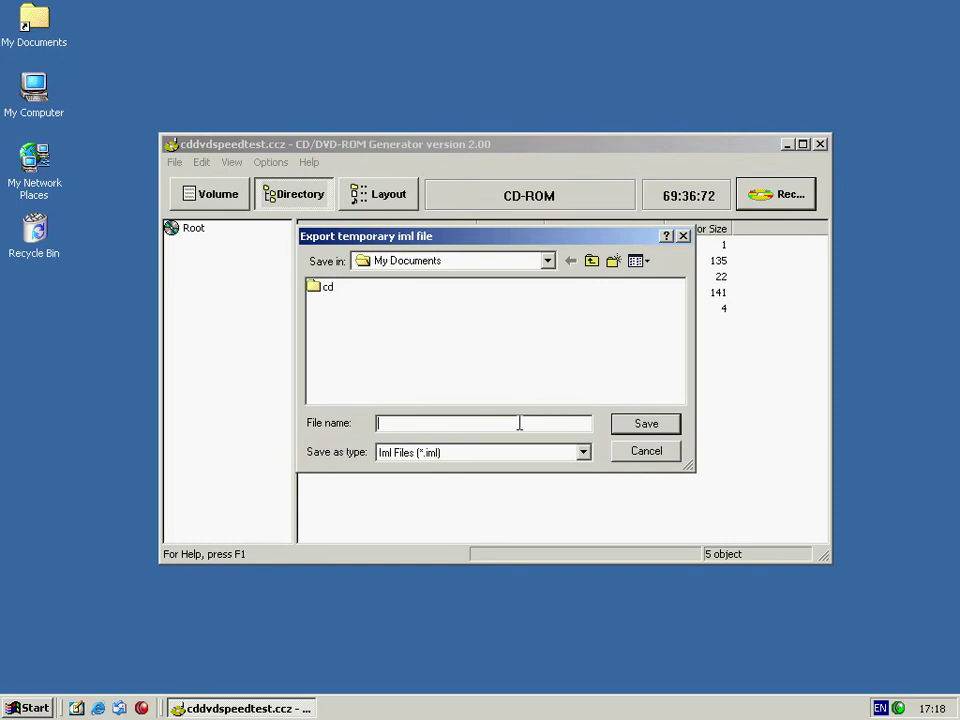
# - Export the temporary image list as cdproject.iml
pyautogui.write('cd')
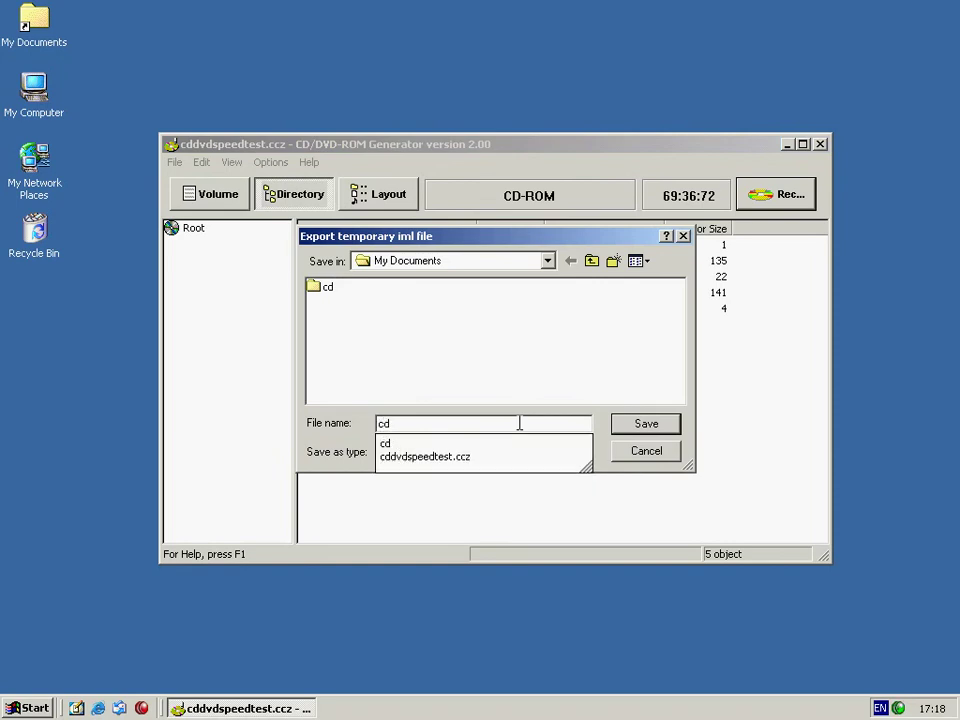
pyautogui.write('pro')
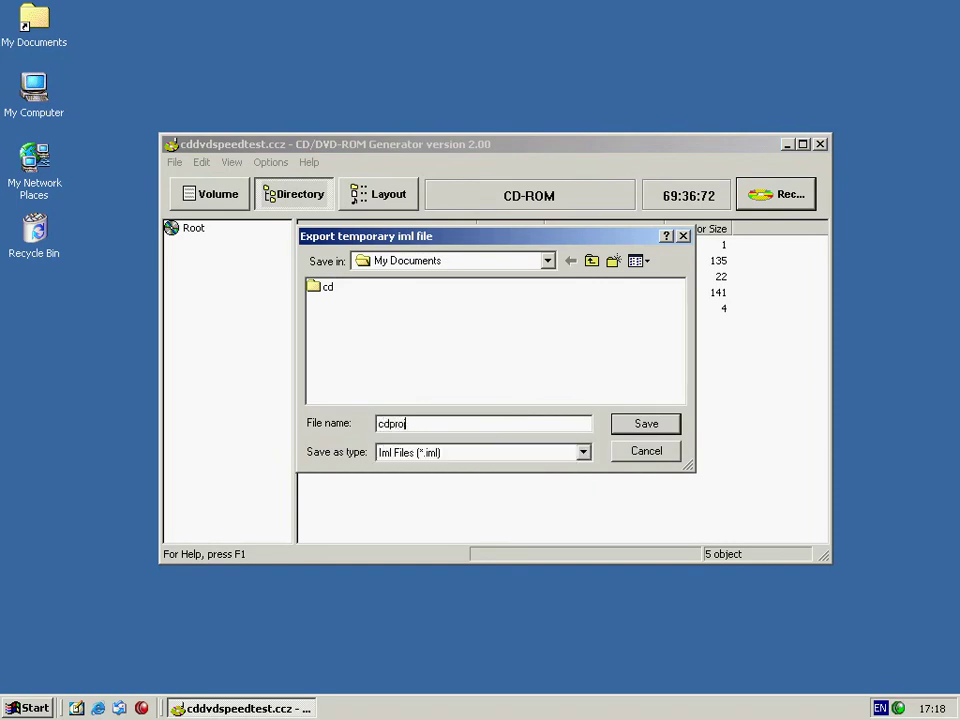
pyautogui.write('ject')
pyautogui.press('Return')
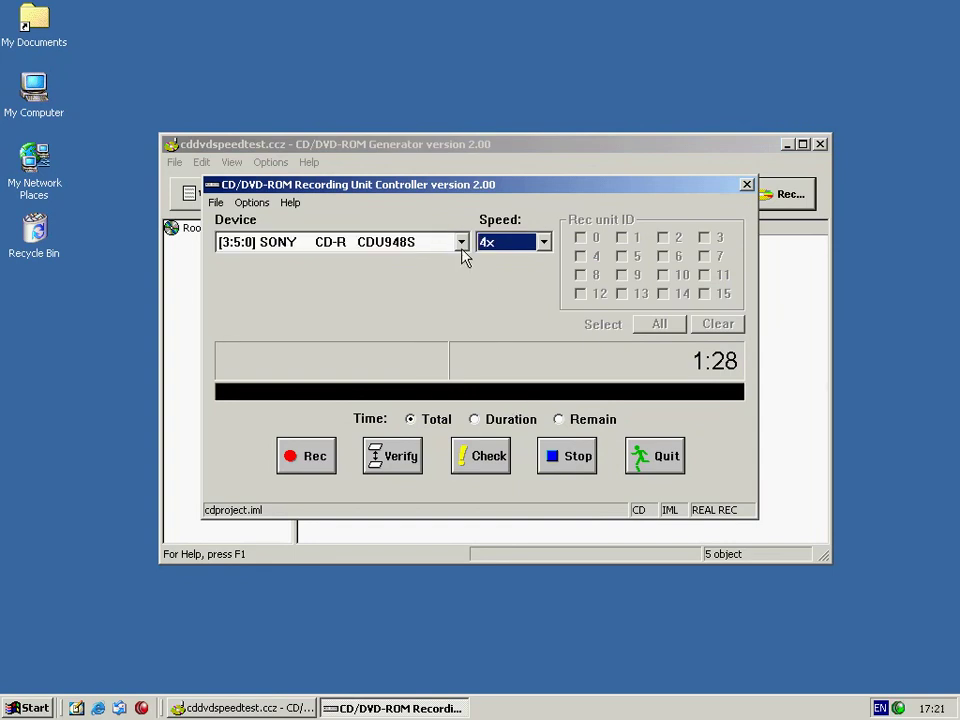
pyautogui.click(464, 245)
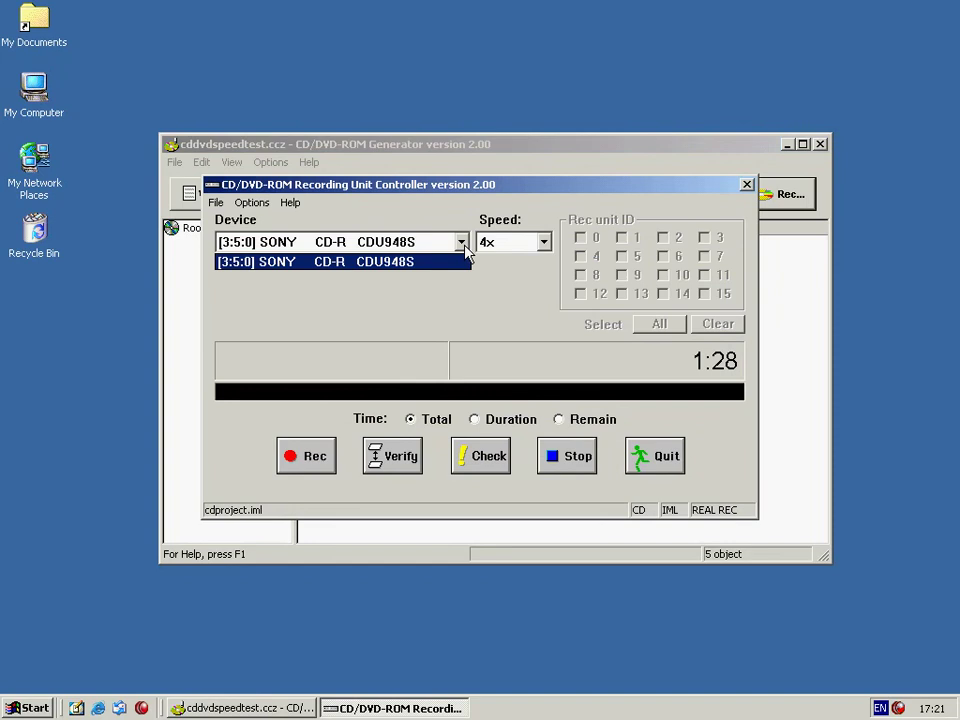
pyautogui.click(447, 248)
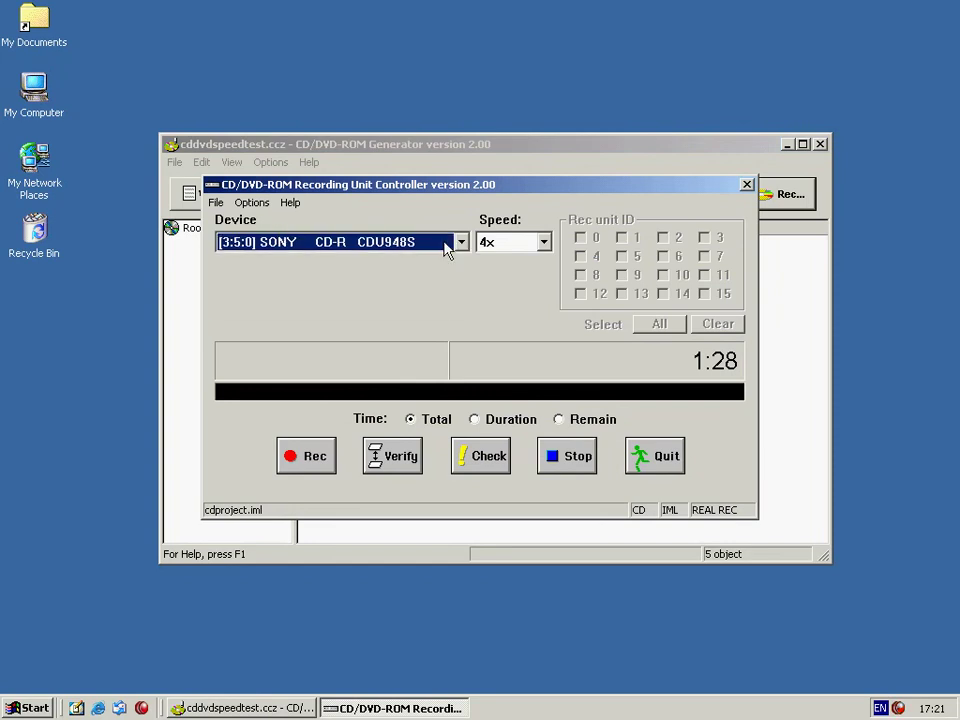
pyautogui.click(255, 203)
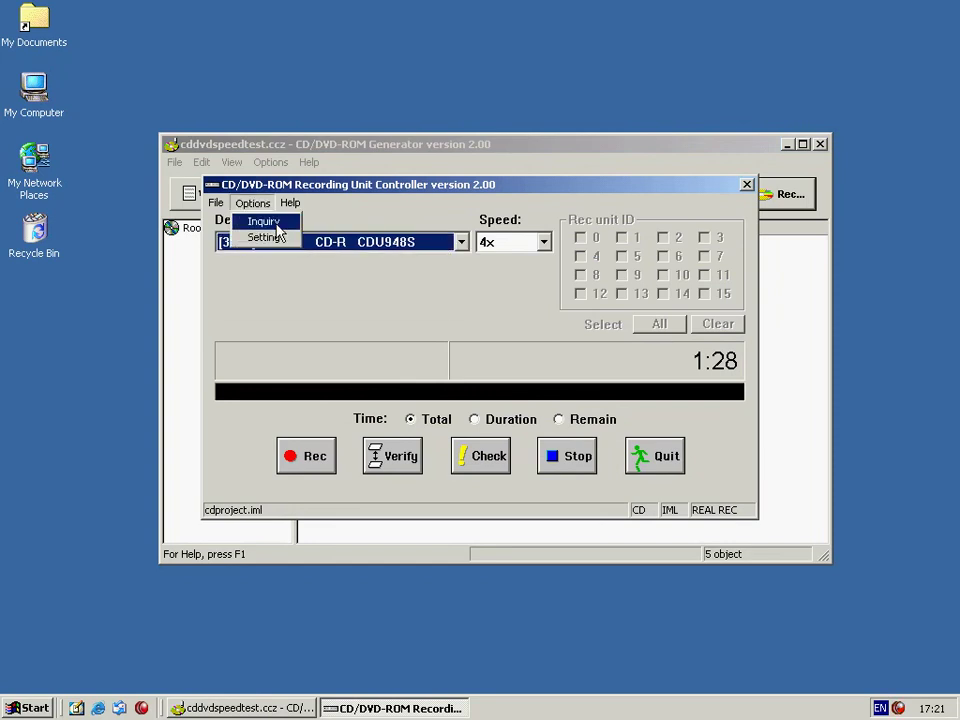
pyautogui.click(264, 222)
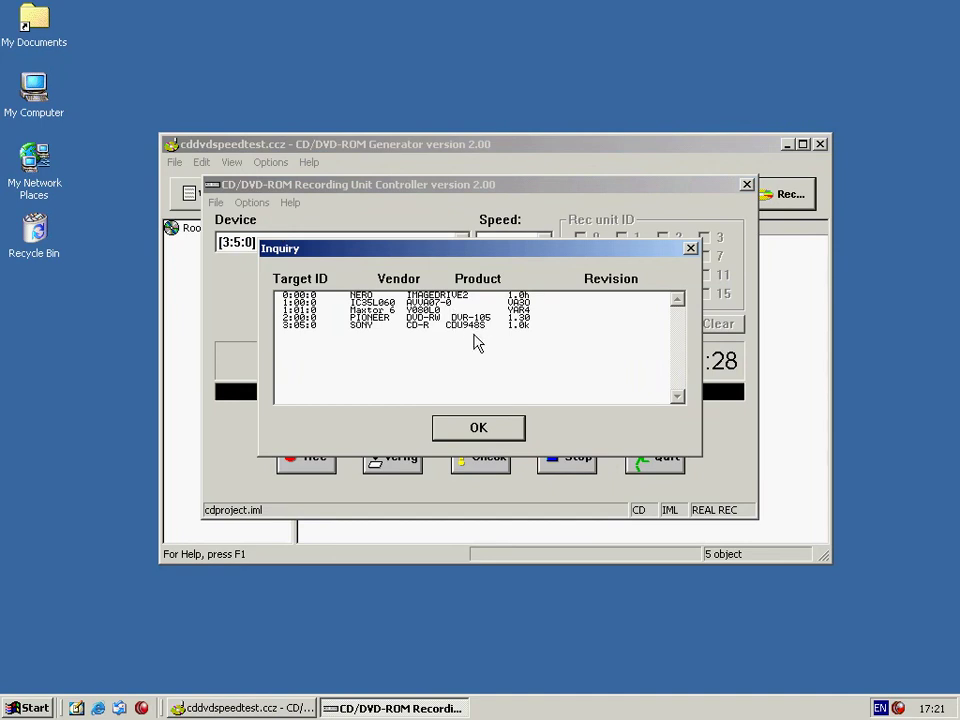
pyautogui.click(512, 428)
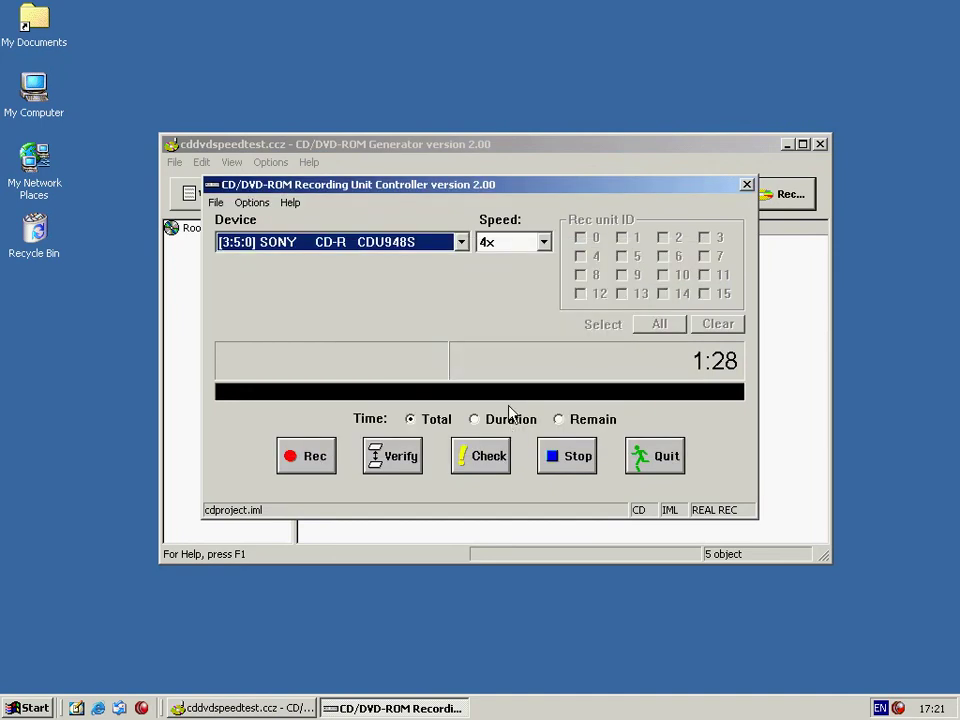
pyautogui.click(549, 248)
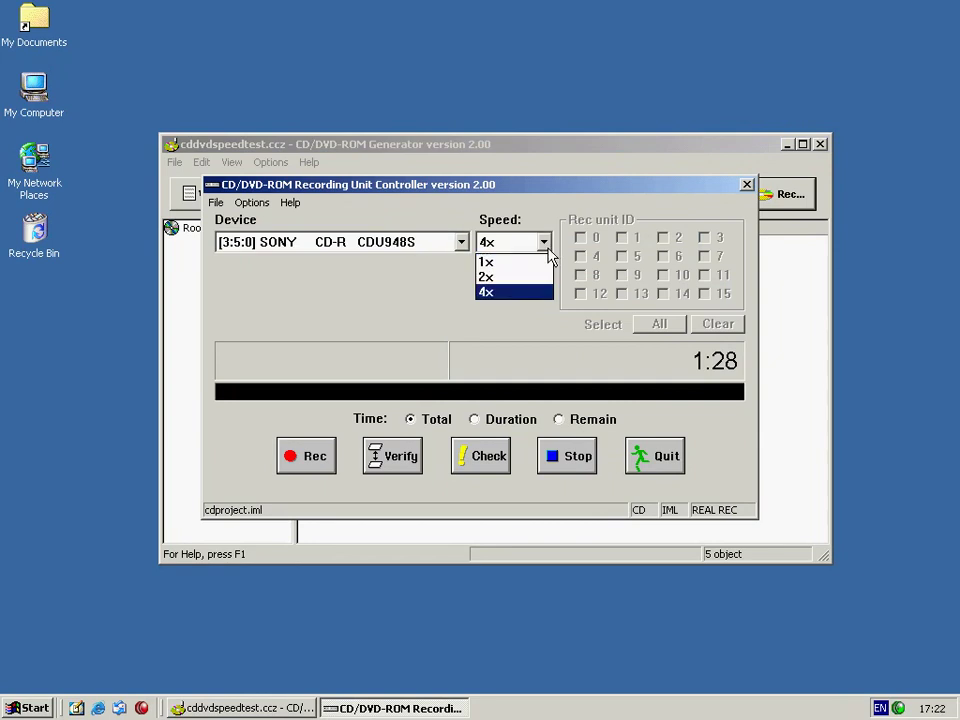
pyautogui.click(538, 298)
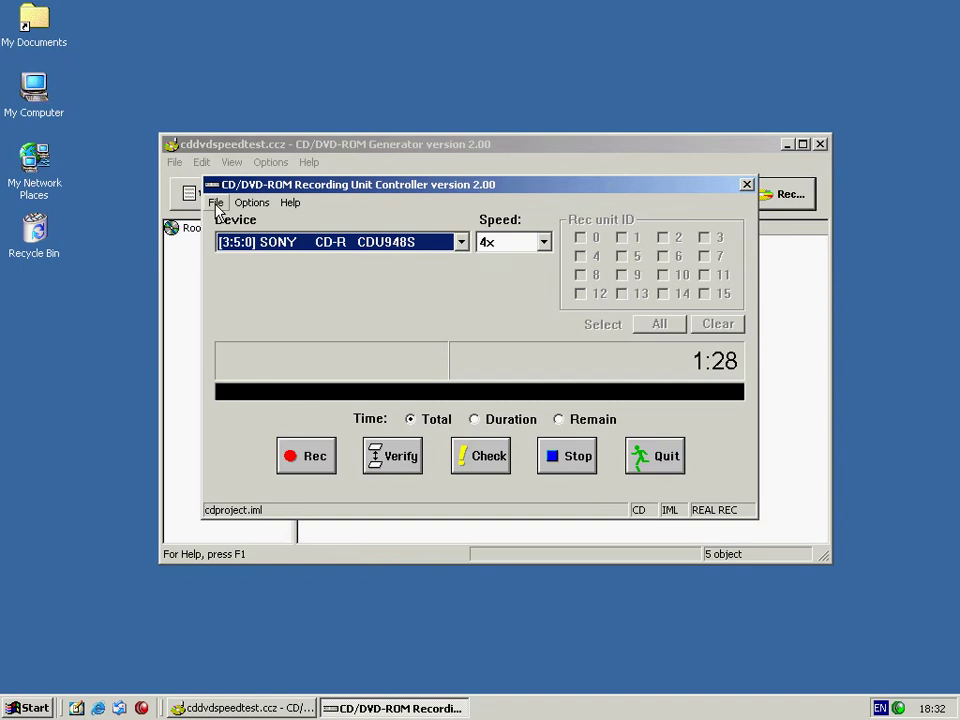
# - Export the disc image as cdproject.lst to My Documents, overwriting the existing file
pyautogui.click(216, 202)
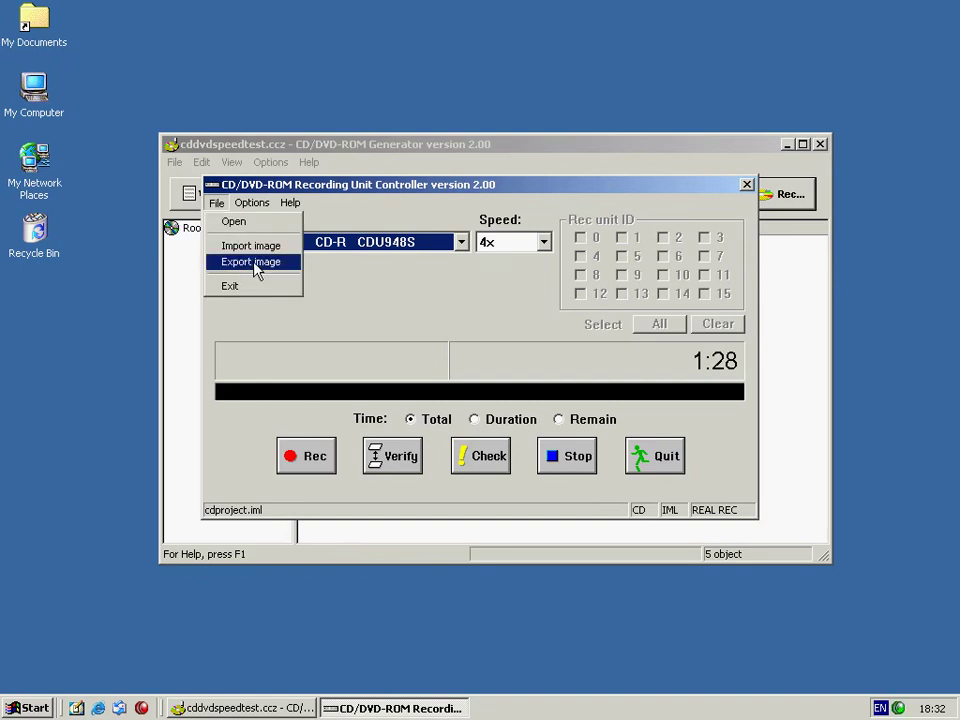
pyautogui.click(252, 262)
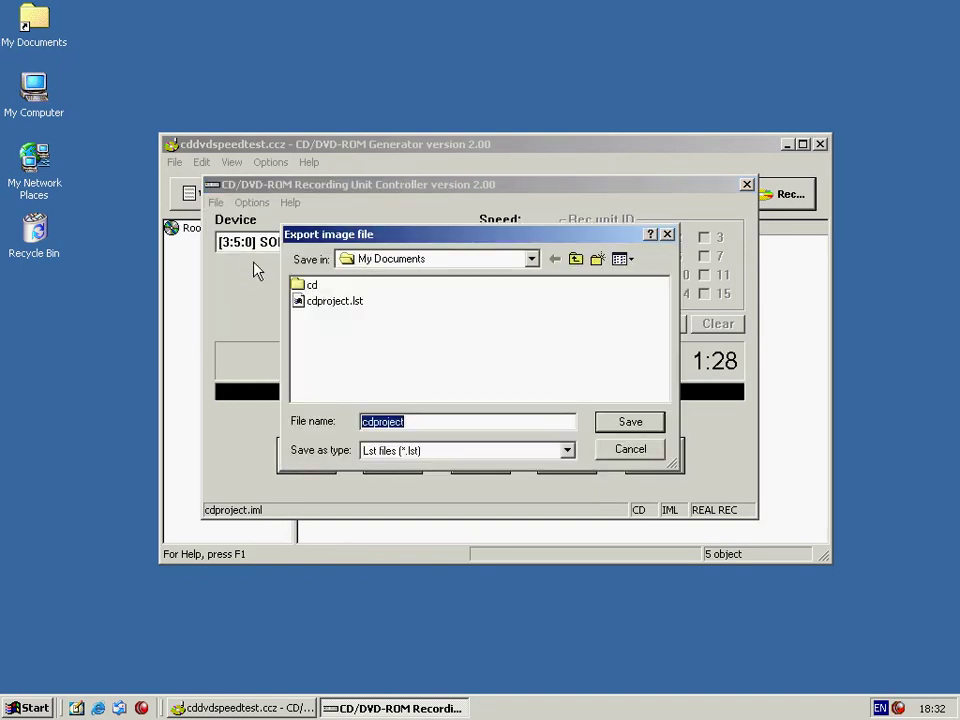
pyautogui.click(415, 421)
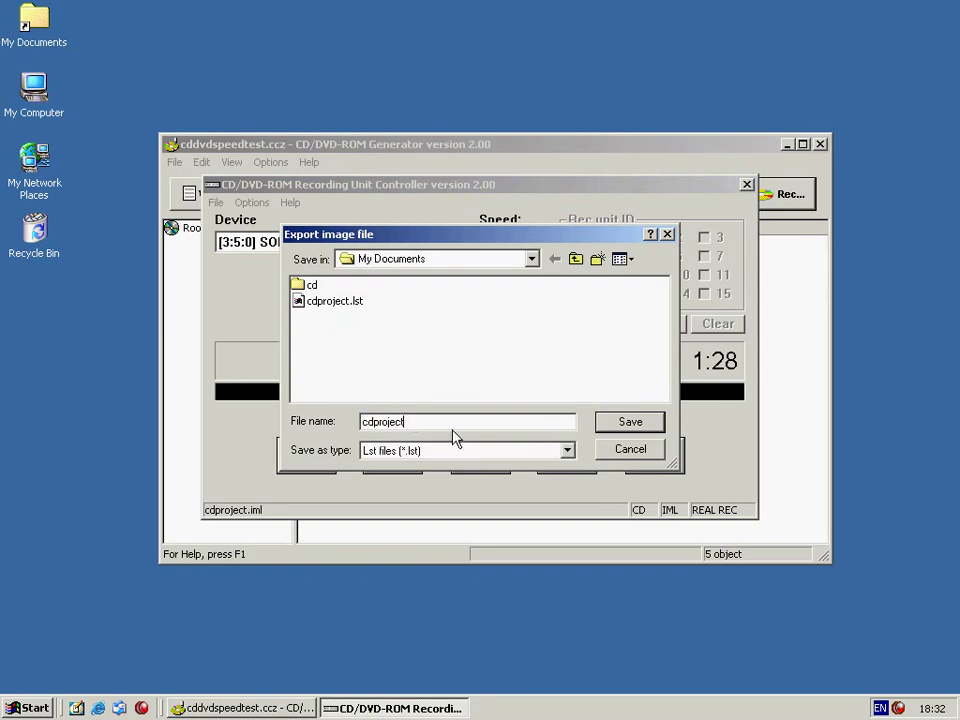
pyautogui.click(612, 424)
pyautogui.click(441, 385)
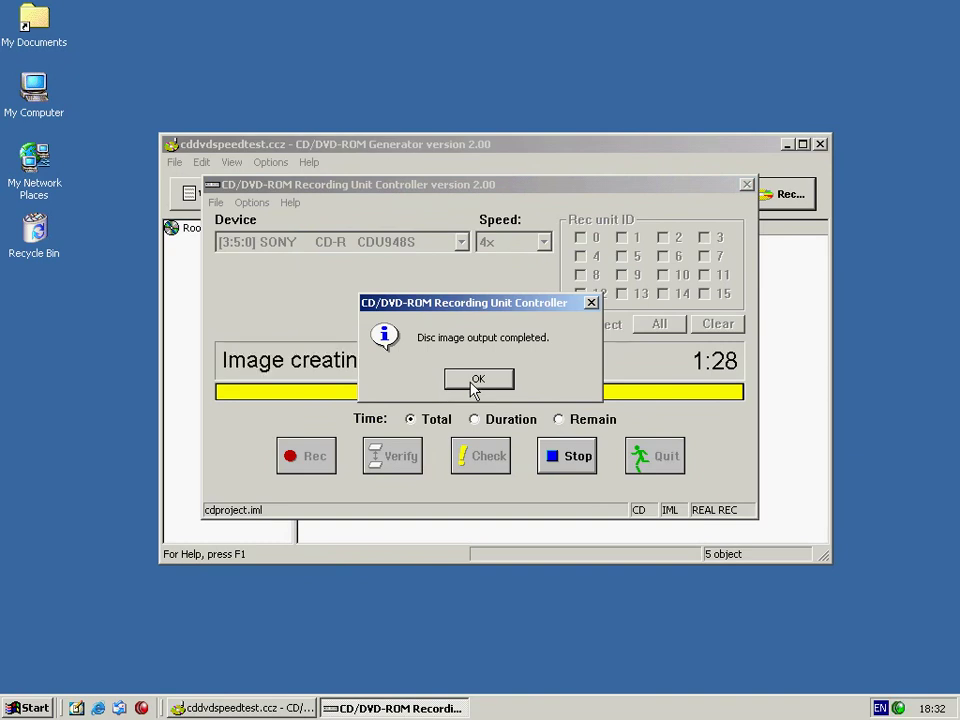
pyautogui.click(476, 384)
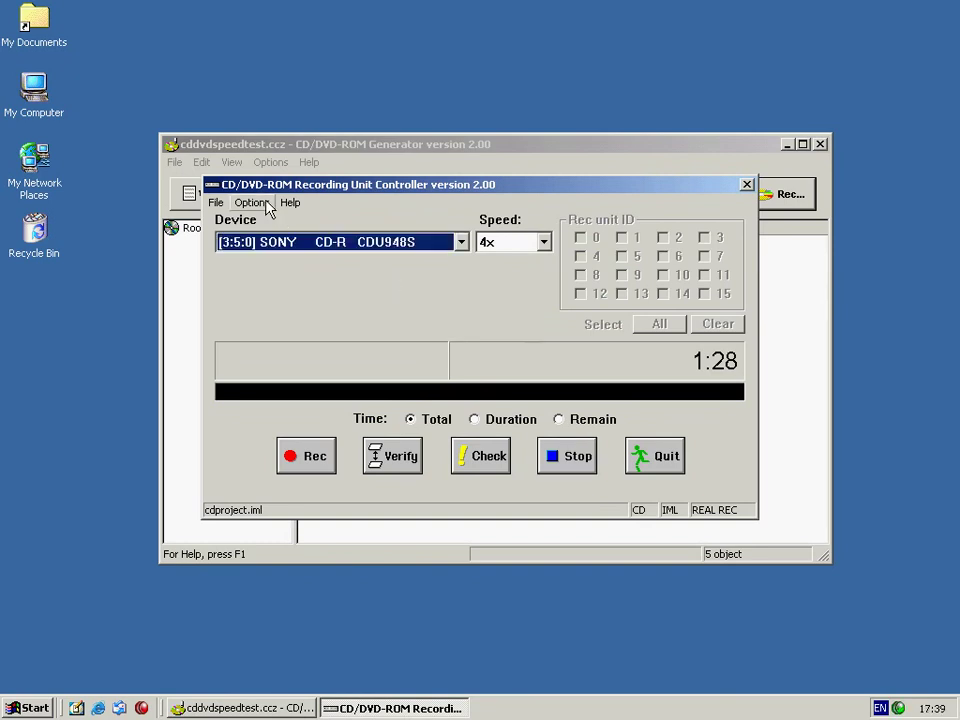
# - Turn on test record mode in the recording settings
pyautogui.click(262, 204)
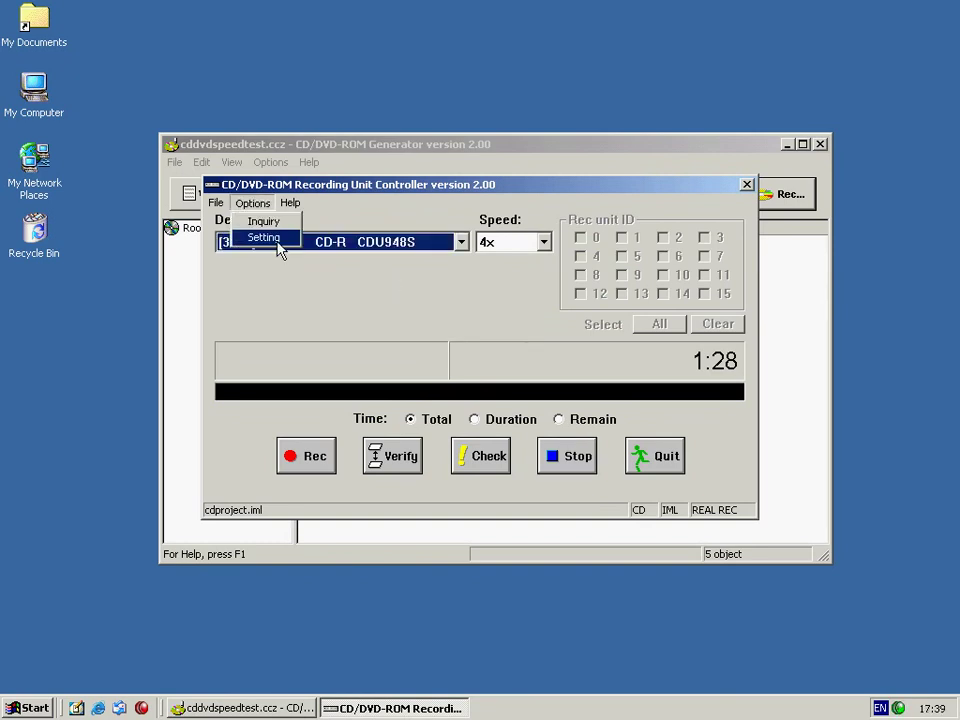
pyautogui.click(265, 238)
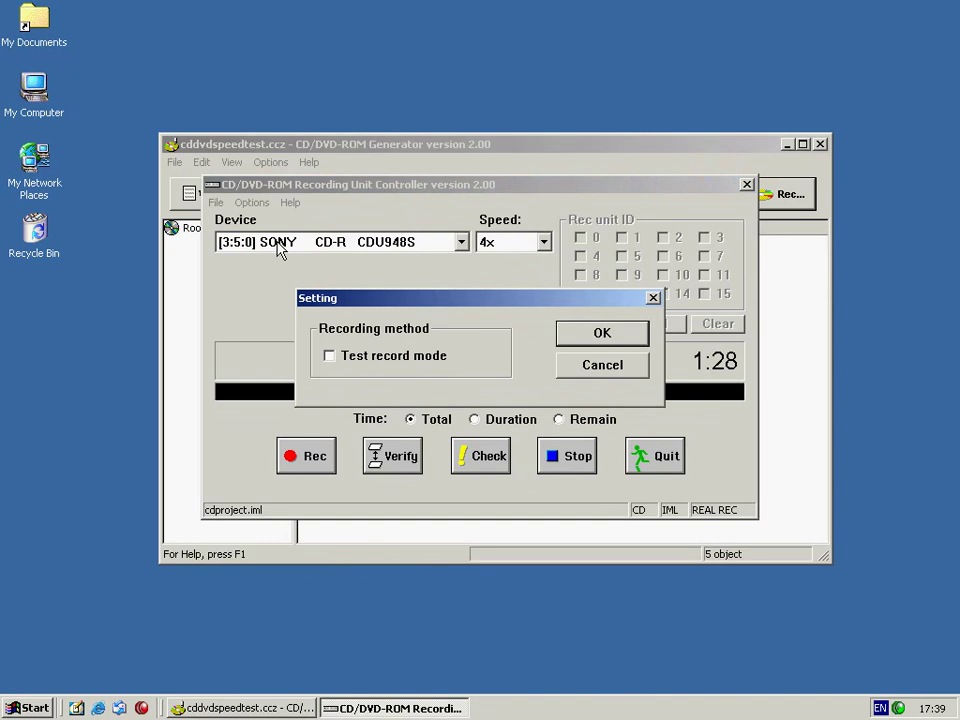
pyautogui.click(331, 364)
pyautogui.click(568, 333)
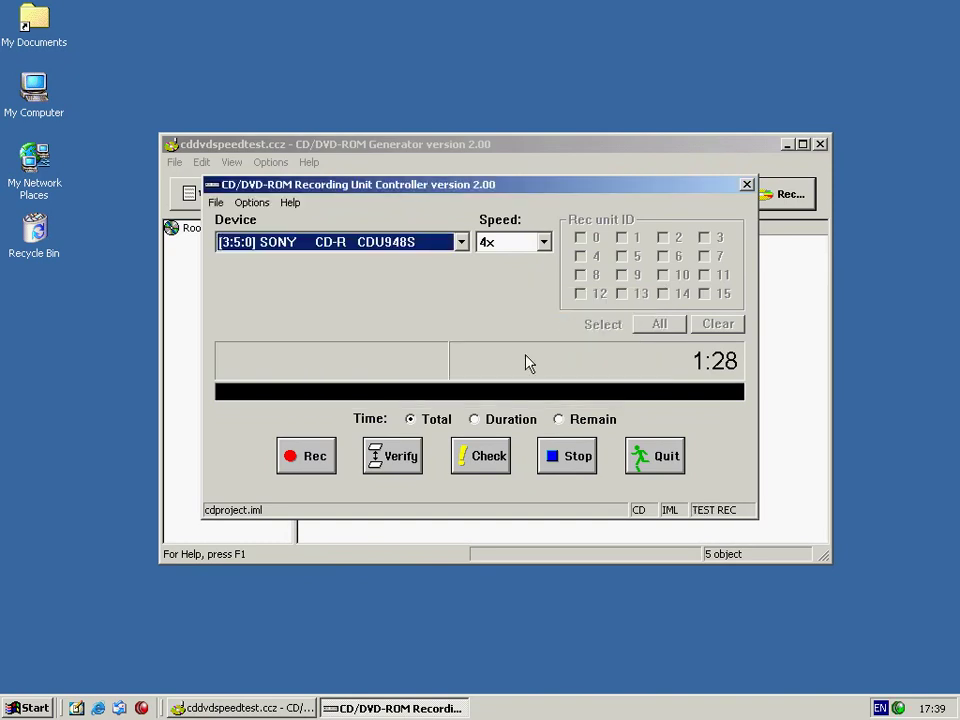
# - Run a recording that creates the image file cdproject.lst, replacing the old one
pyautogui.click(319, 458)
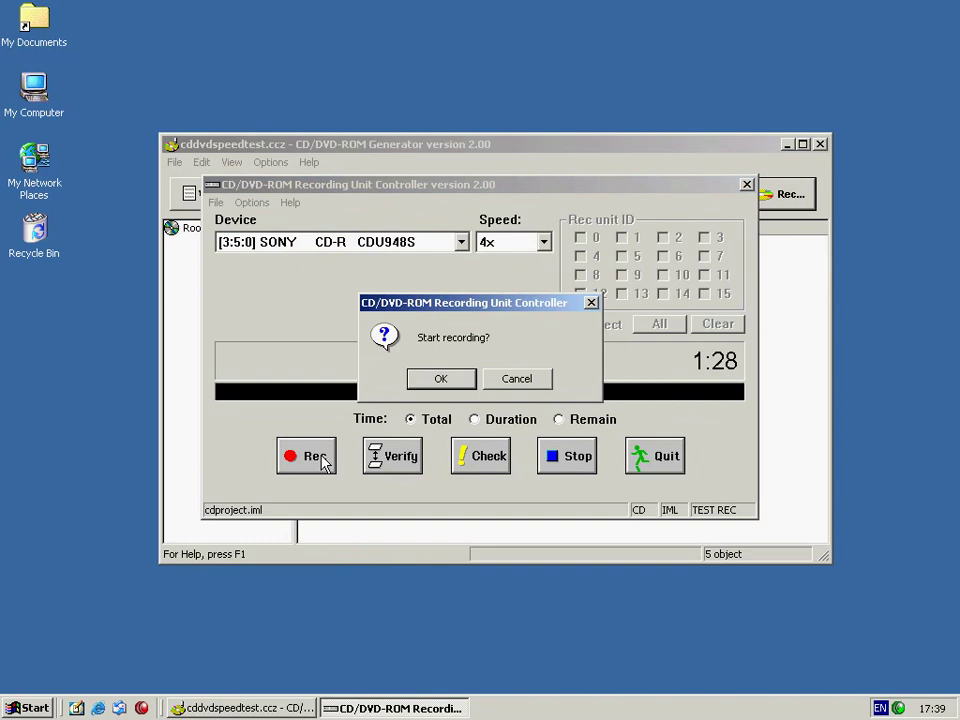
pyautogui.click(440, 385)
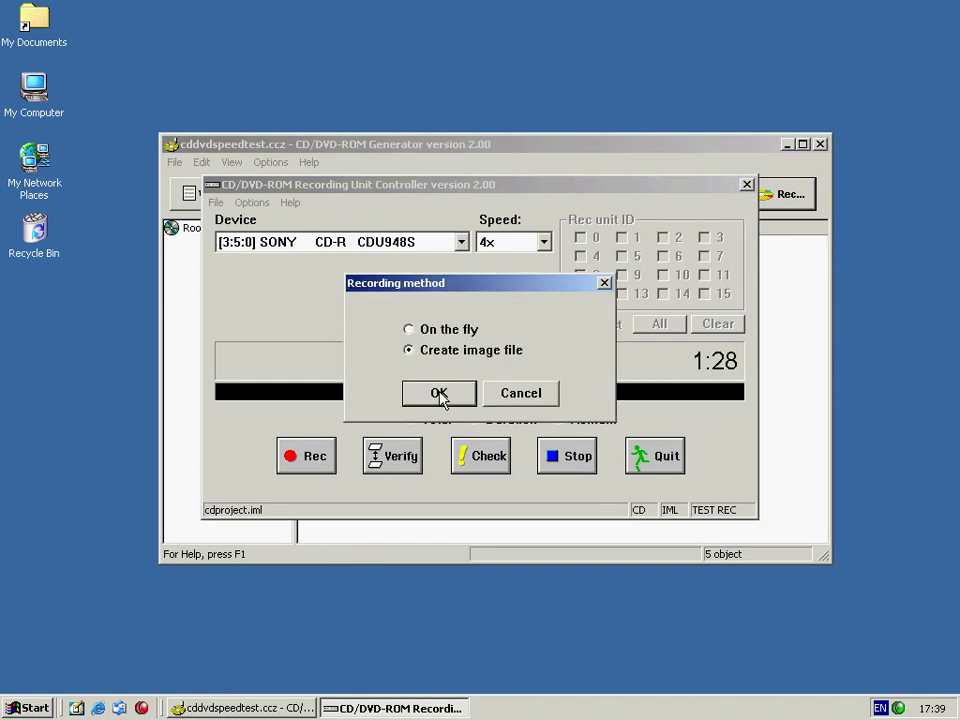
pyautogui.click(440, 394)
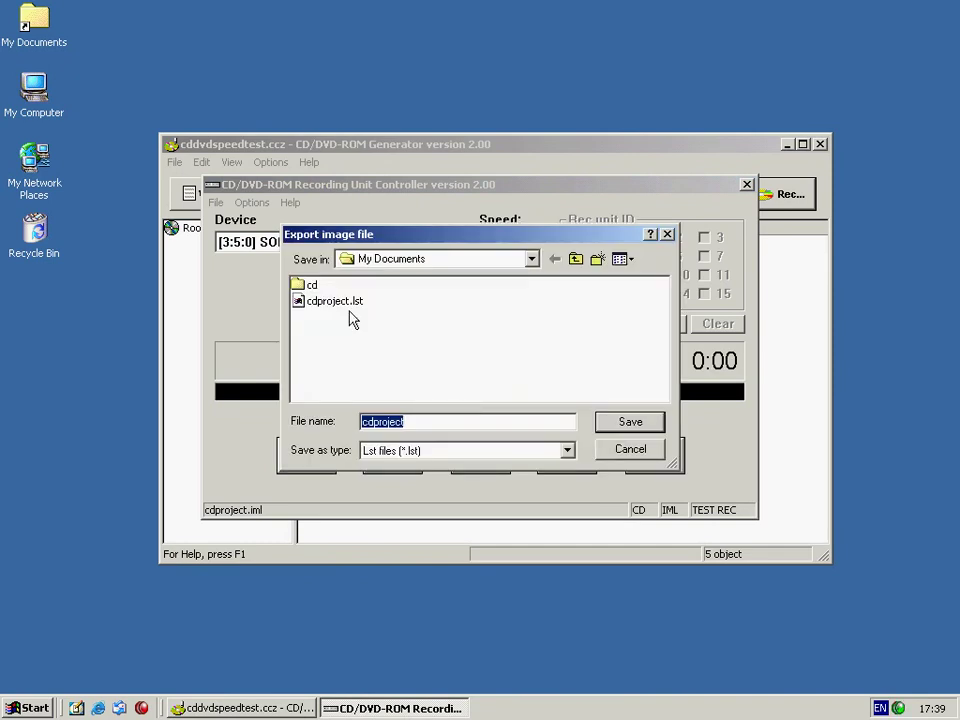
pyautogui.click(607, 426)
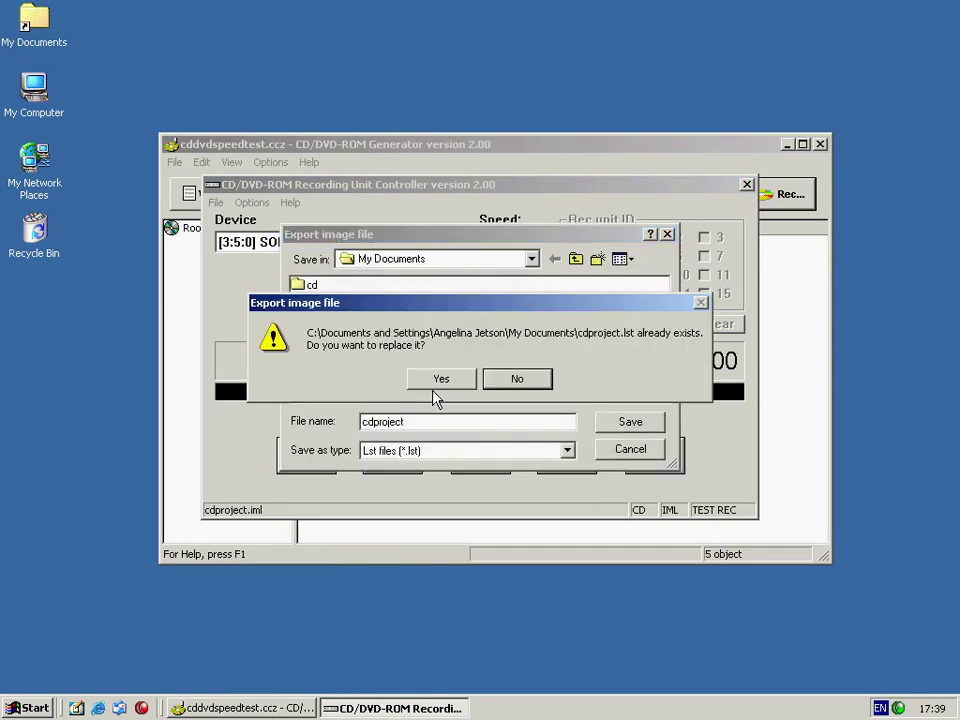
pyautogui.click(437, 381)
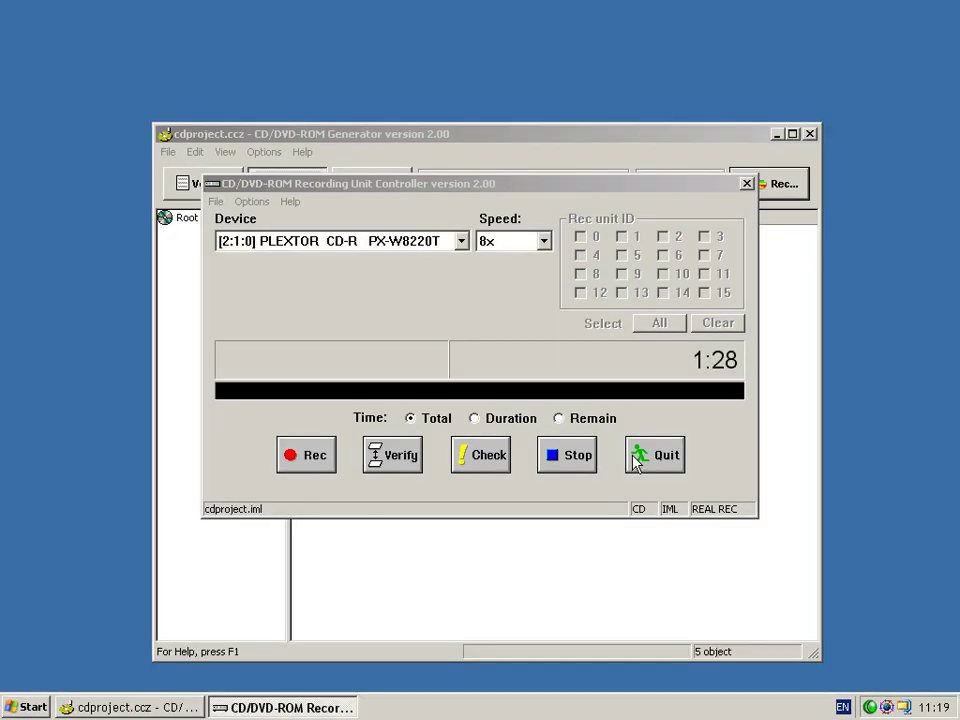
# - Burn the disc on the fly with the PLEXTOR recorder at 8x
pyautogui.click(303, 458)
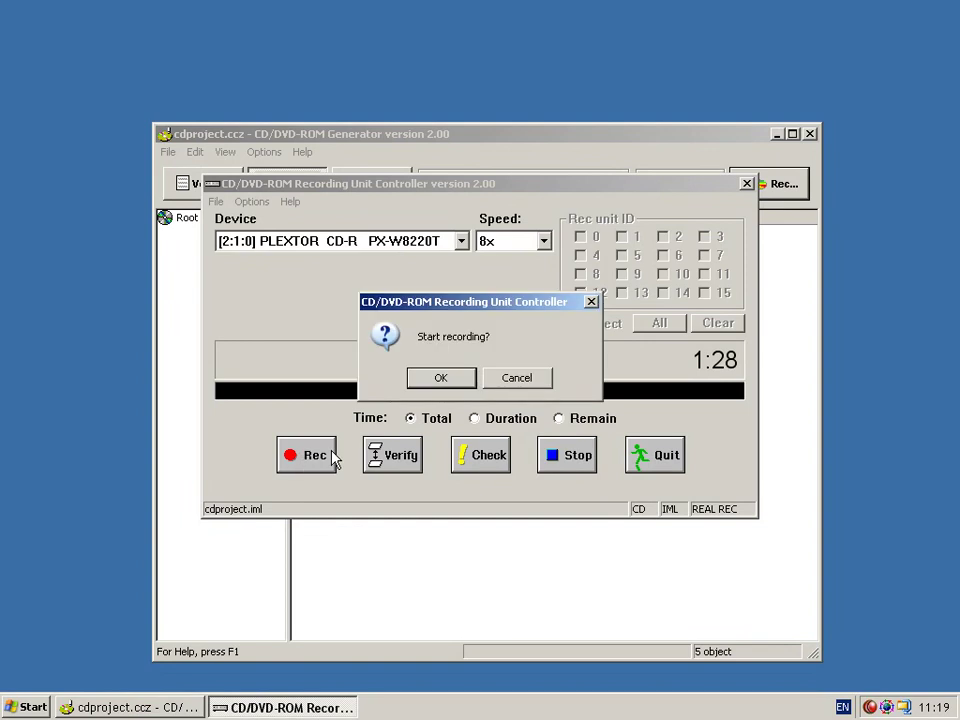
pyautogui.click(440, 378)
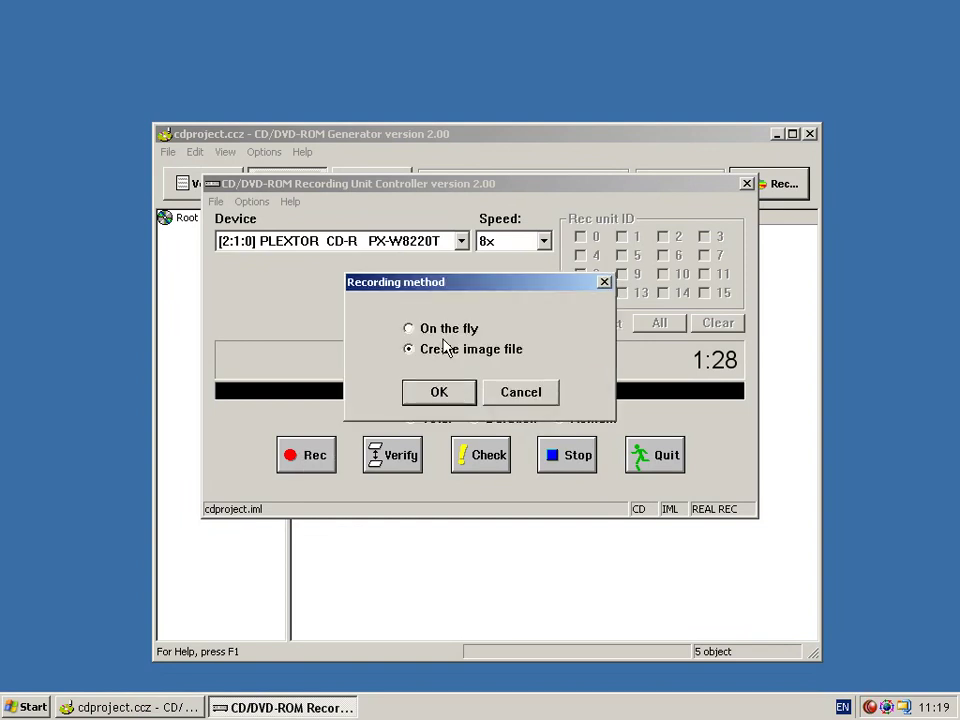
pyautogui.click(443, 329)
pyautogui.click(437, 393)
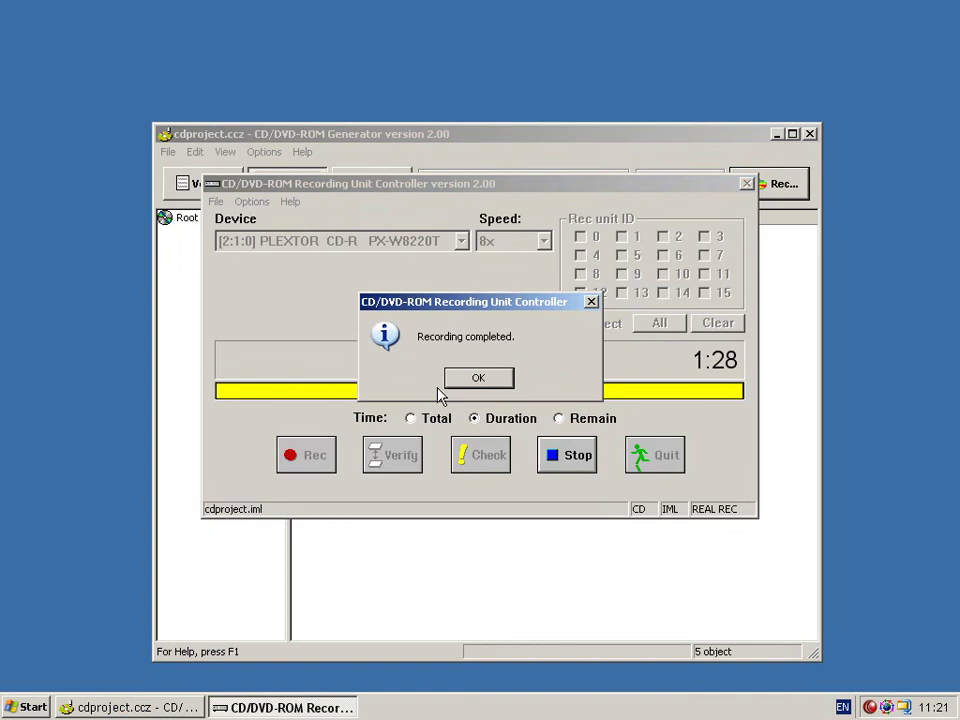
# - Verify the burned disc after recording completes and acknowledge the 'Verify completed.' message
pyautogui.click(500, 384)
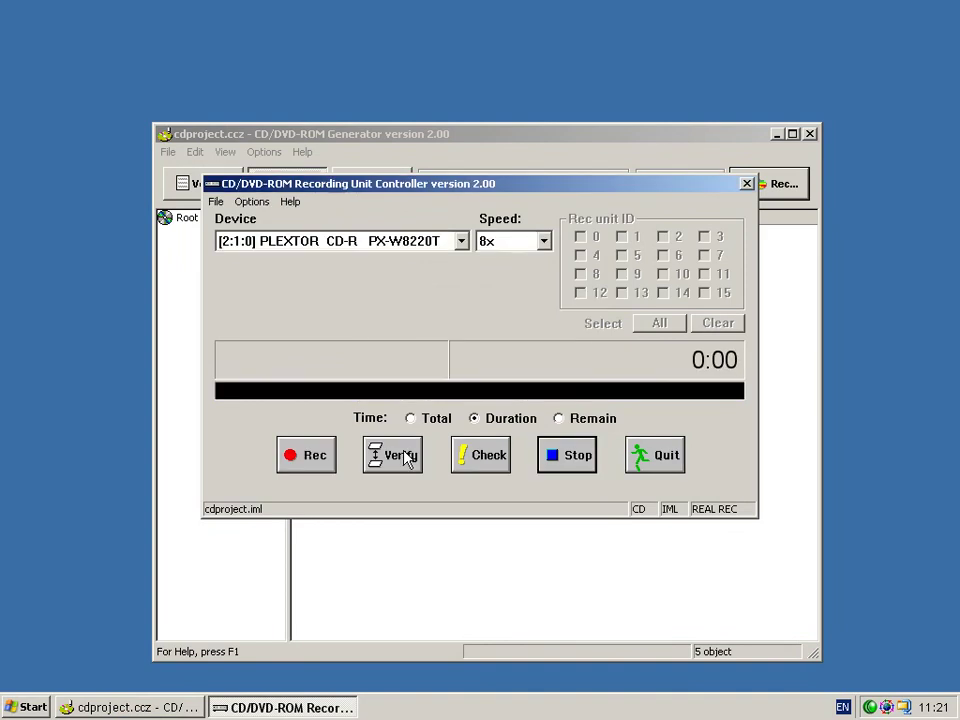
pyautogui.click(404, 457)
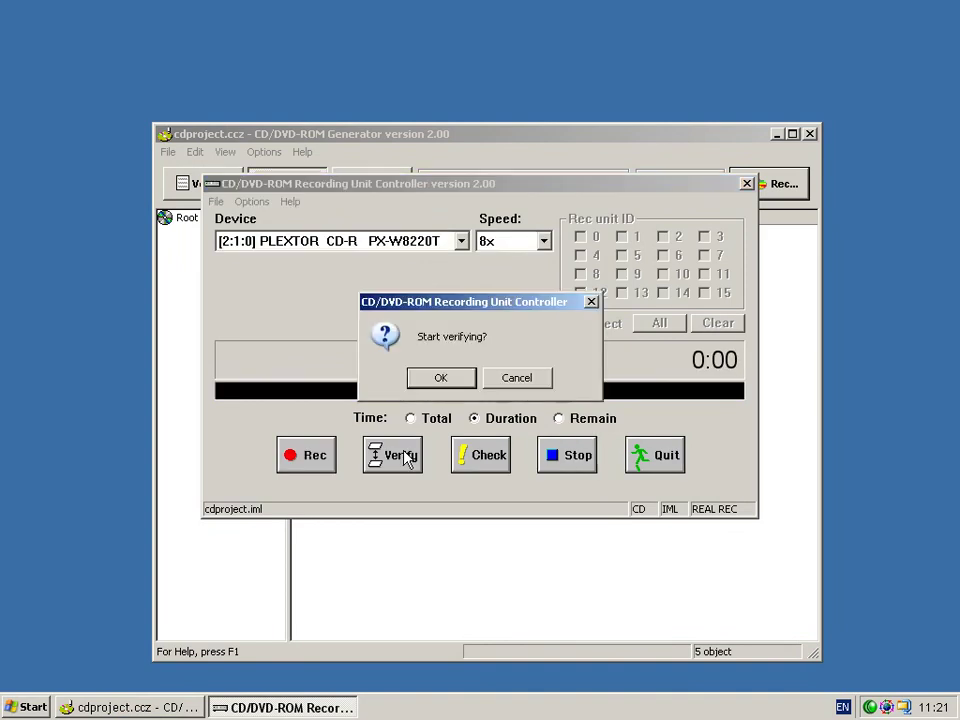
pyautogui.click(450, 383)
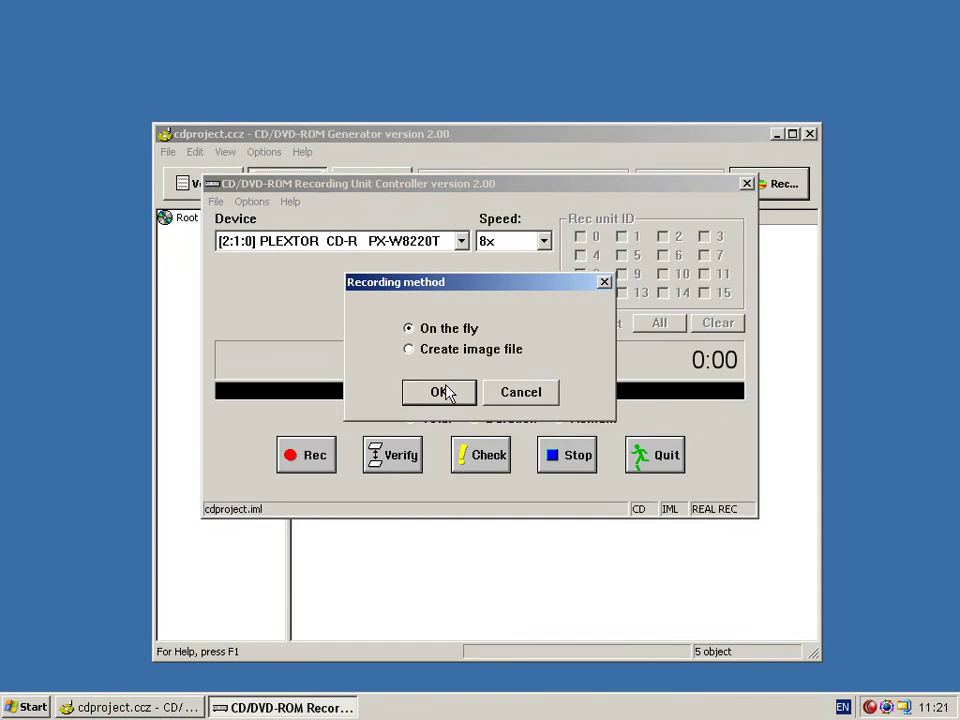
pyautogui.click(440, 392)
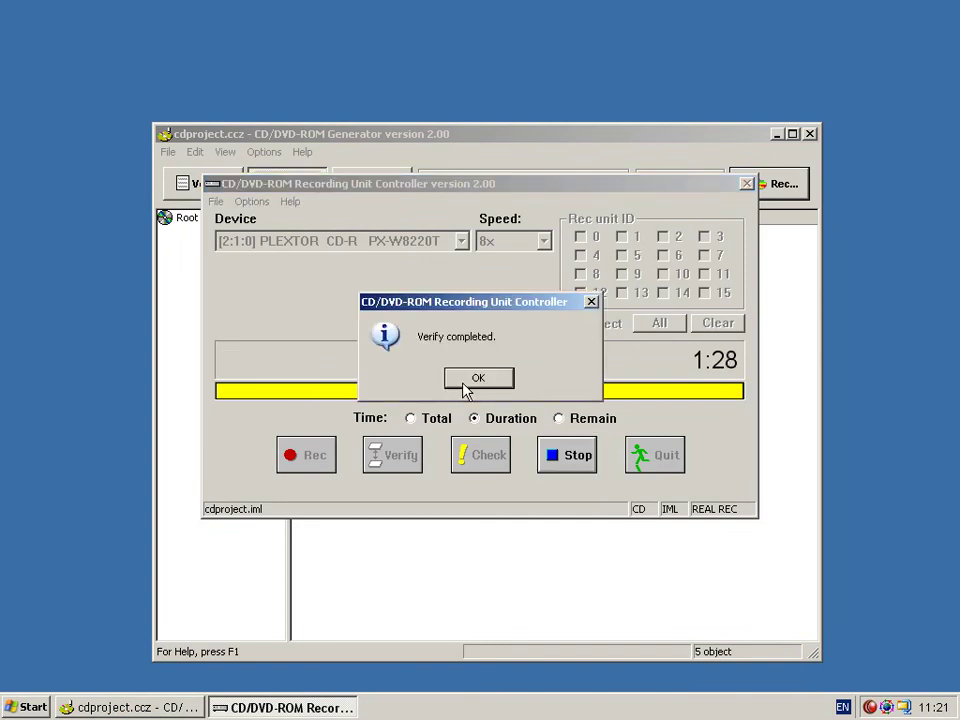
pyautogui.click(477, 378)
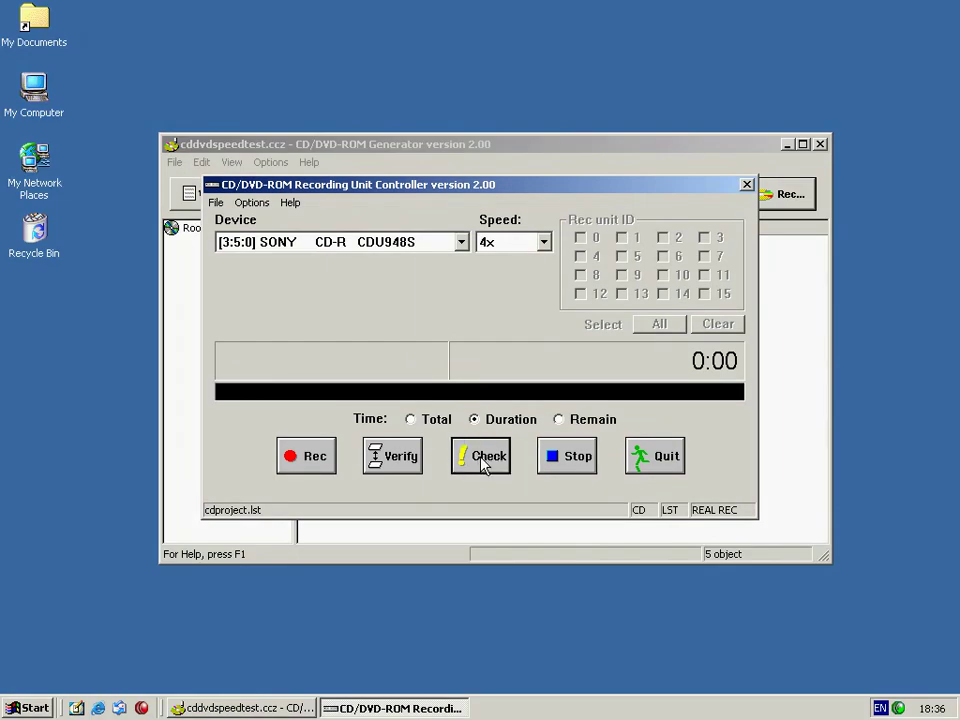
# - Check the master disc, confirming SCED-12345, SCEE, Europe, PAL, then exit the checker
pyautogui.click(479, 457)
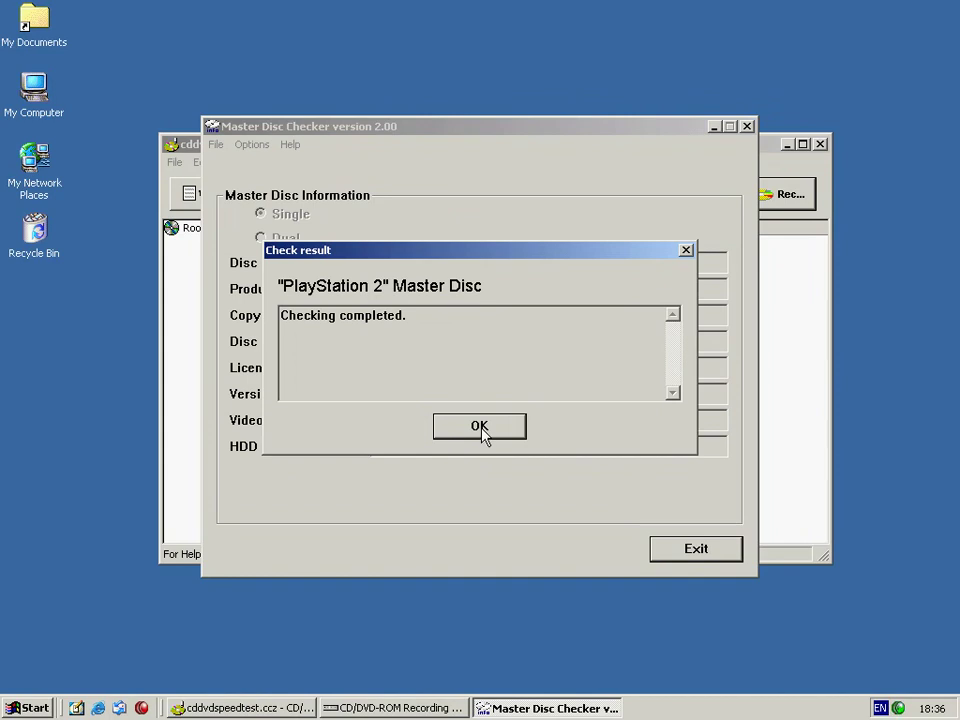
pyautogui.click(481, 428)
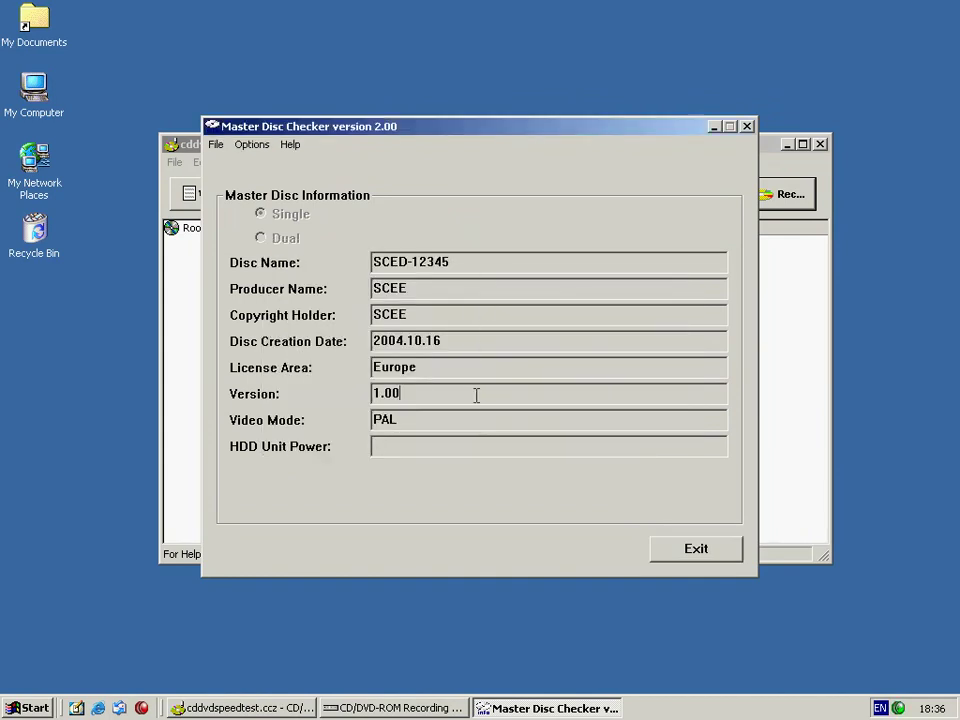
pyautogui.click(682, 552)
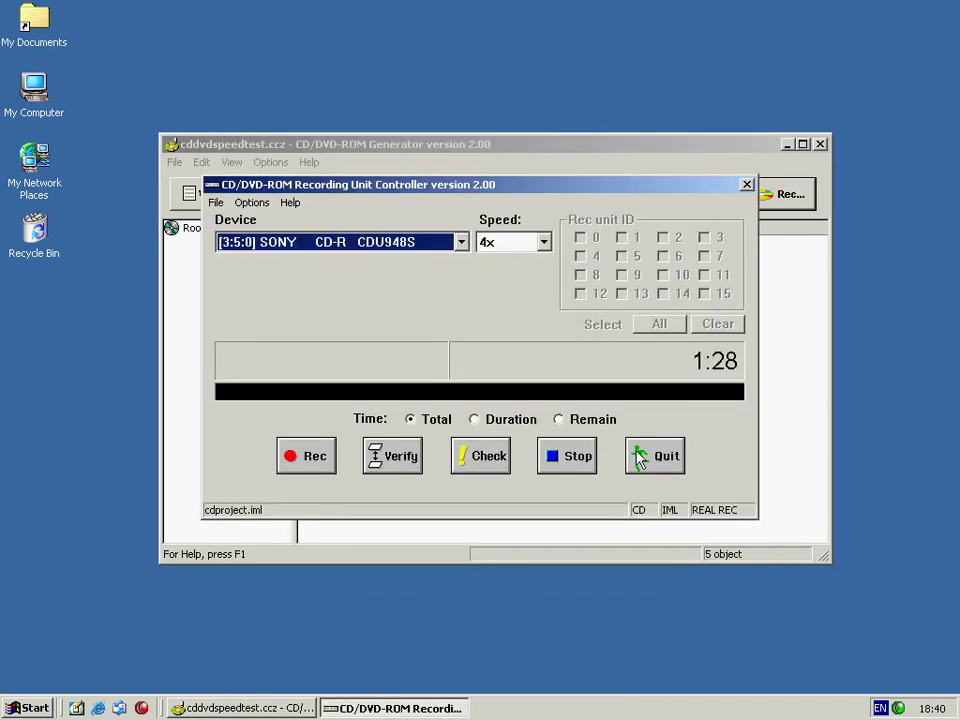
# - Close the recording controller and open the dvdproject.ccz project in the Generator
pyautogui.click(652, 462)
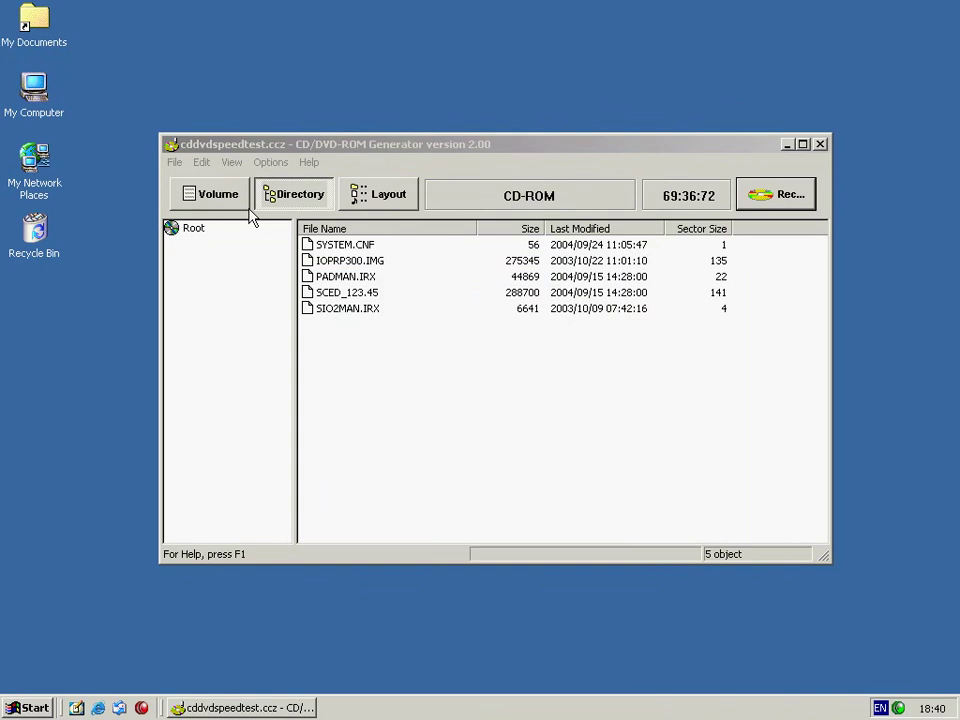
pyautogui.click(175, 163)
pyautogui.click(196, 197)
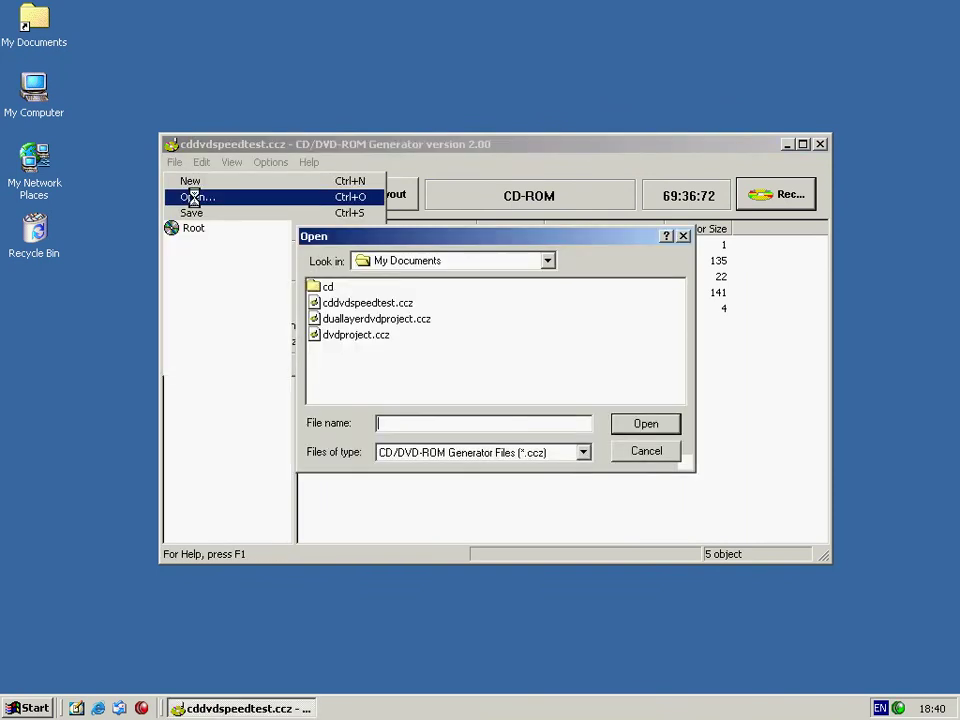
pyautogui.click(355, 336)
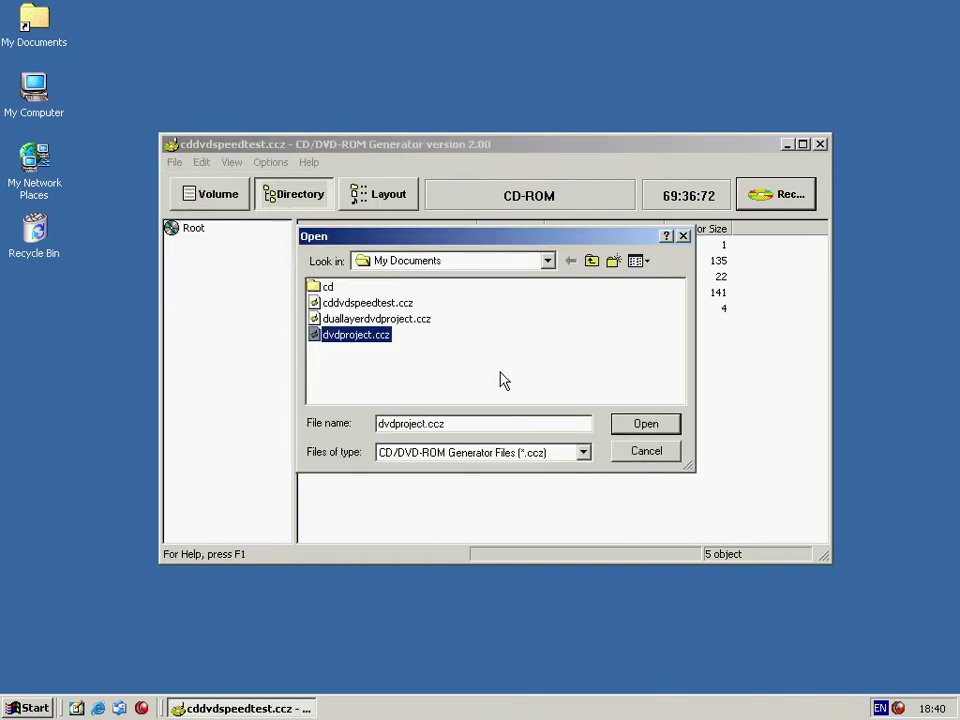
pyautogui.click(620, 424)
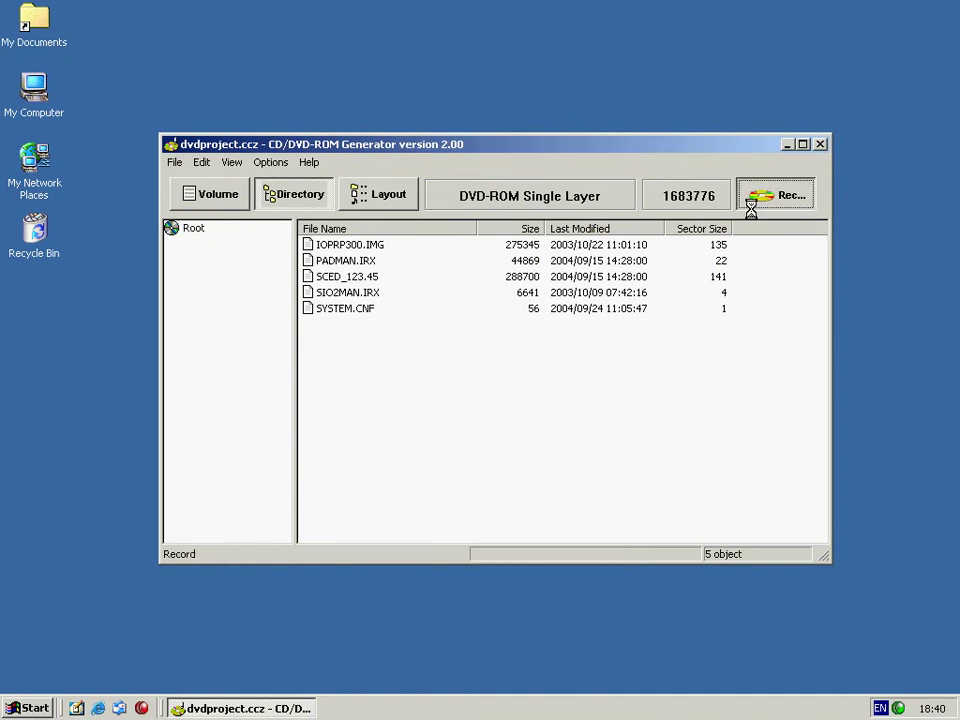
# - Export the project as dvdproject.iml, overwriting the old file, and toggle the Duration and Remain displays
pyautogui.click(752, 202)
pyautogui.click(328, 322)
pyautogui.click(645, 422)
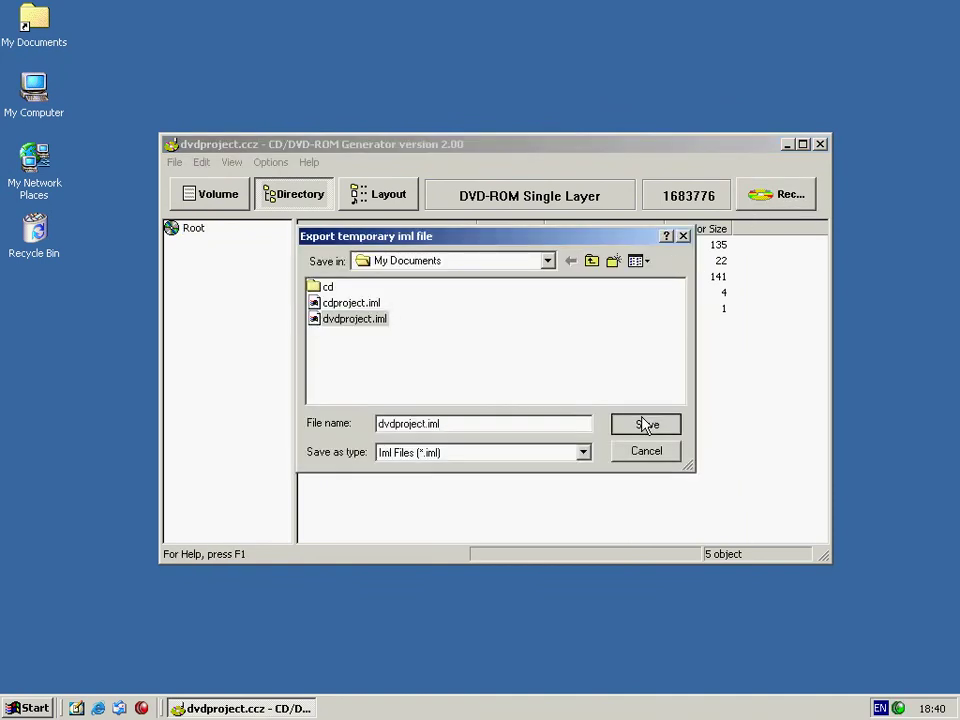
pyautogui.click(446, 384)
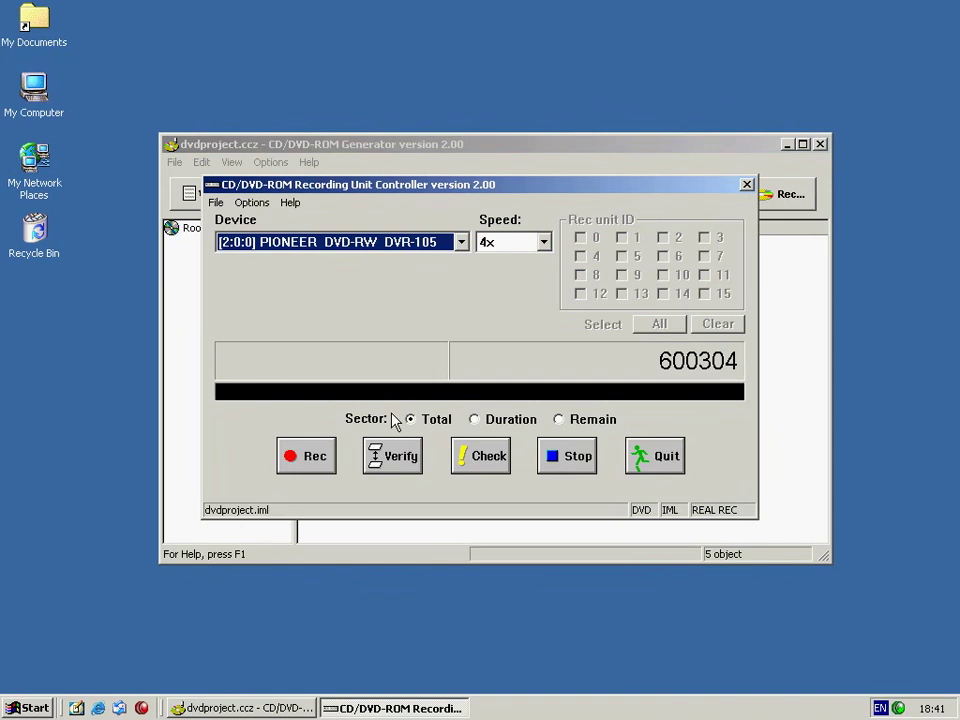
pyautogui.click(474, 420)
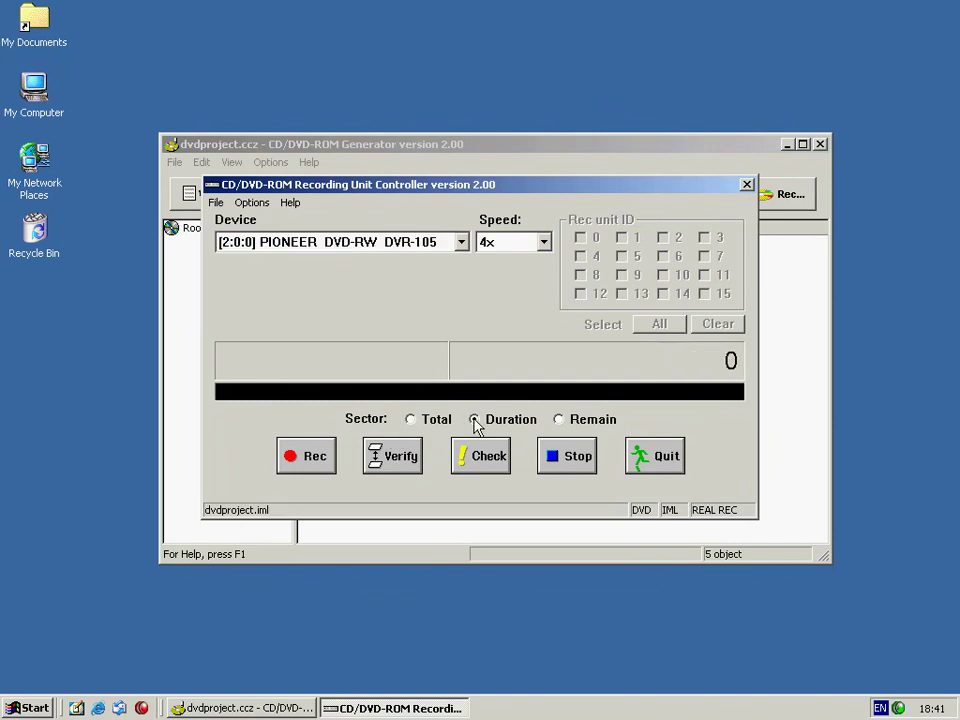
pyautogui.click(561, 422)
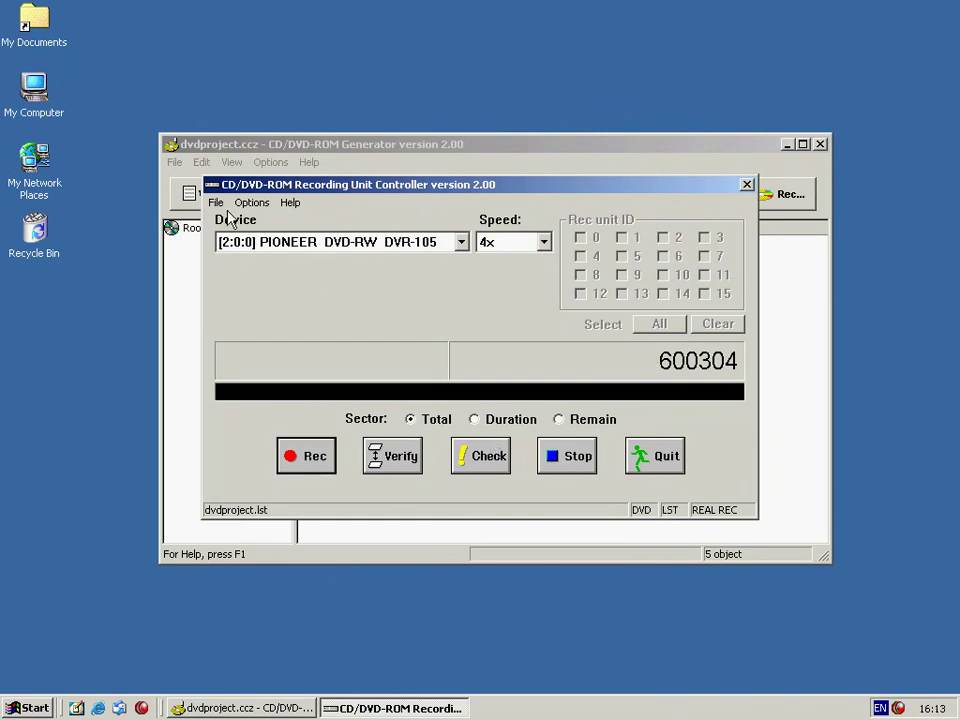
# - Import the cdproject.lst image into the Recording Unit Controller
pyautogui.click(216, 202)
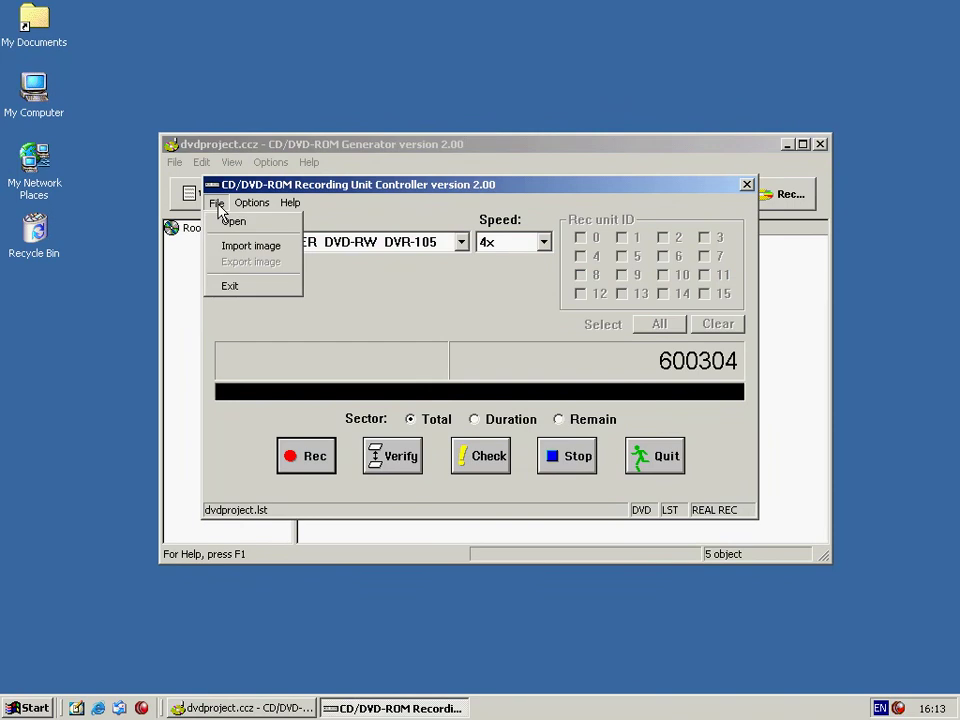
pyautogui.click(268, 246)
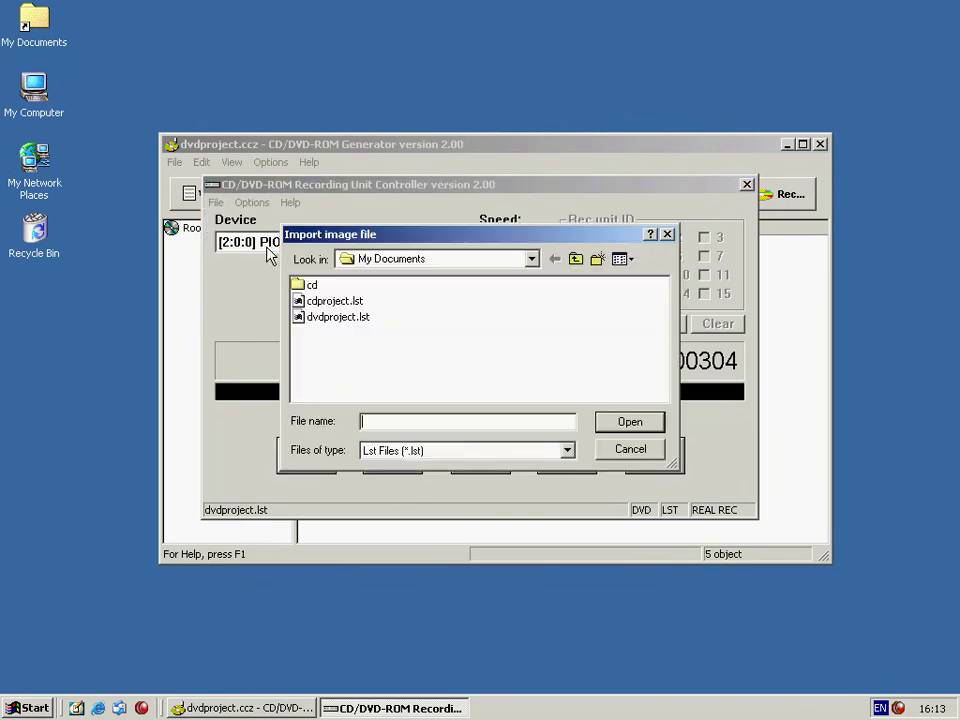
pyautogui.click(348, 302)
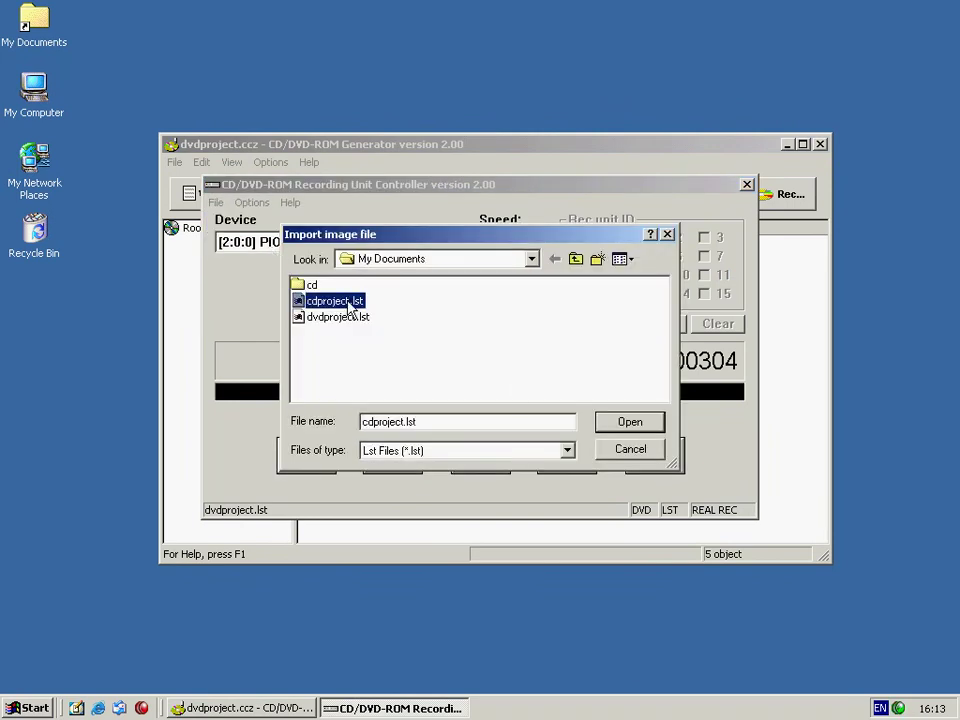
pyautogui.click(612, 427)
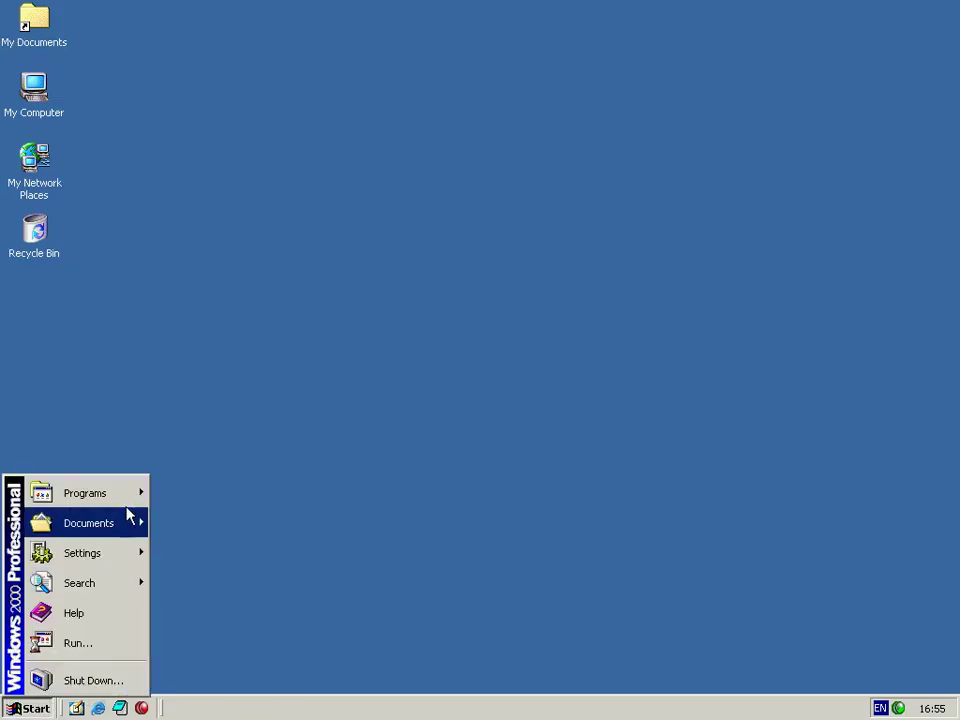
# - Launch Master Disc Checker and check the disc in the SONY CD-R CDU948S drive
pyautogui.moveTo(120, 493)
pyautogui.moveTo(228, 508)
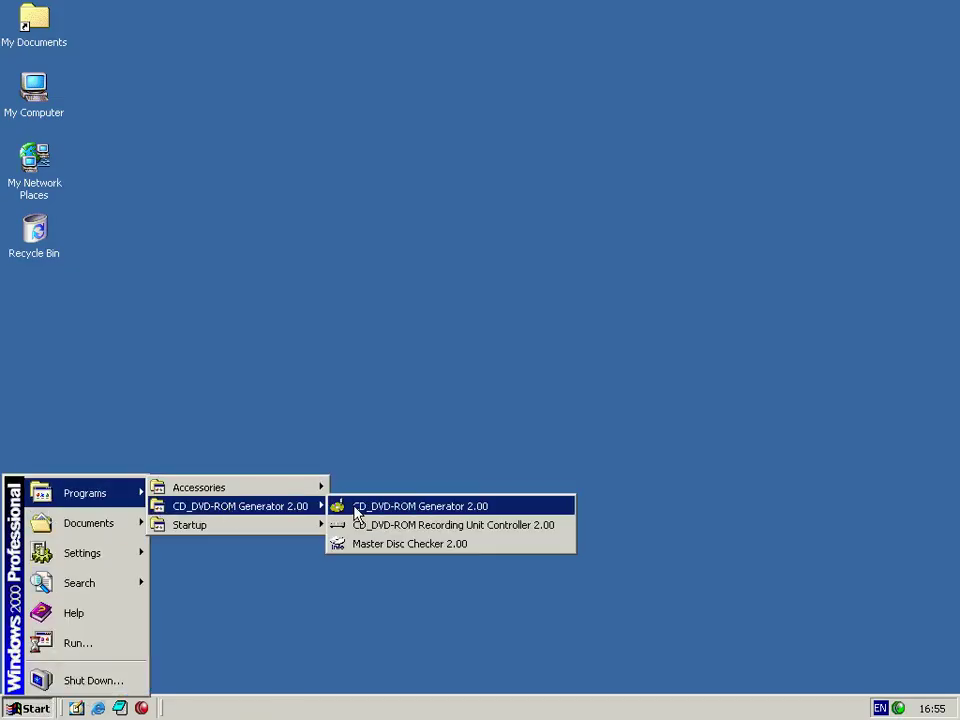
pyautogui.click(389, 547)
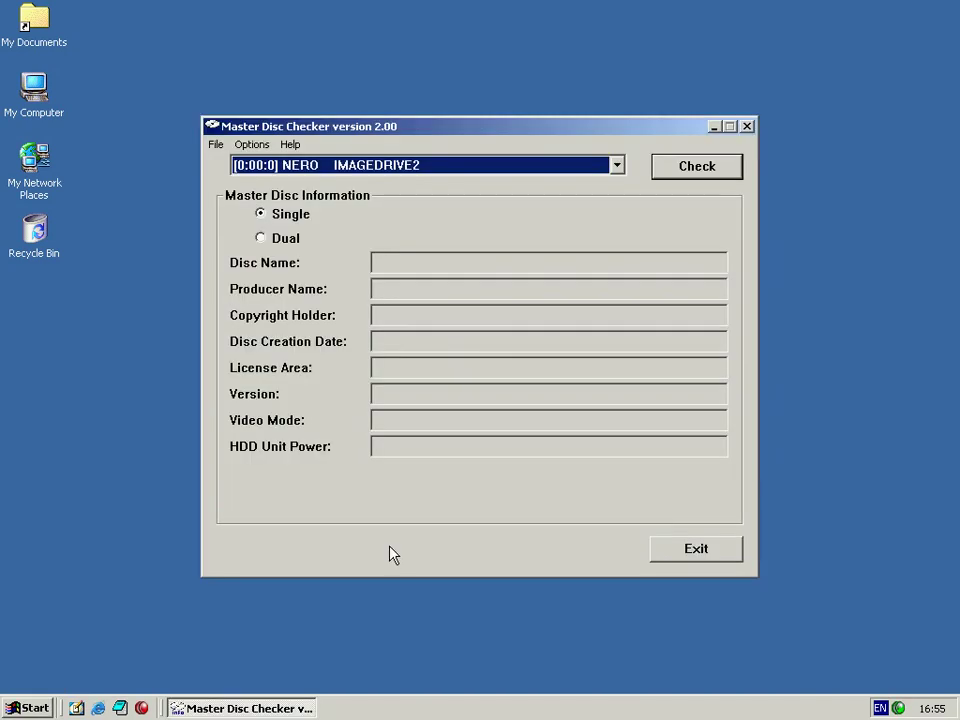
pyautogui.click(617, 166)
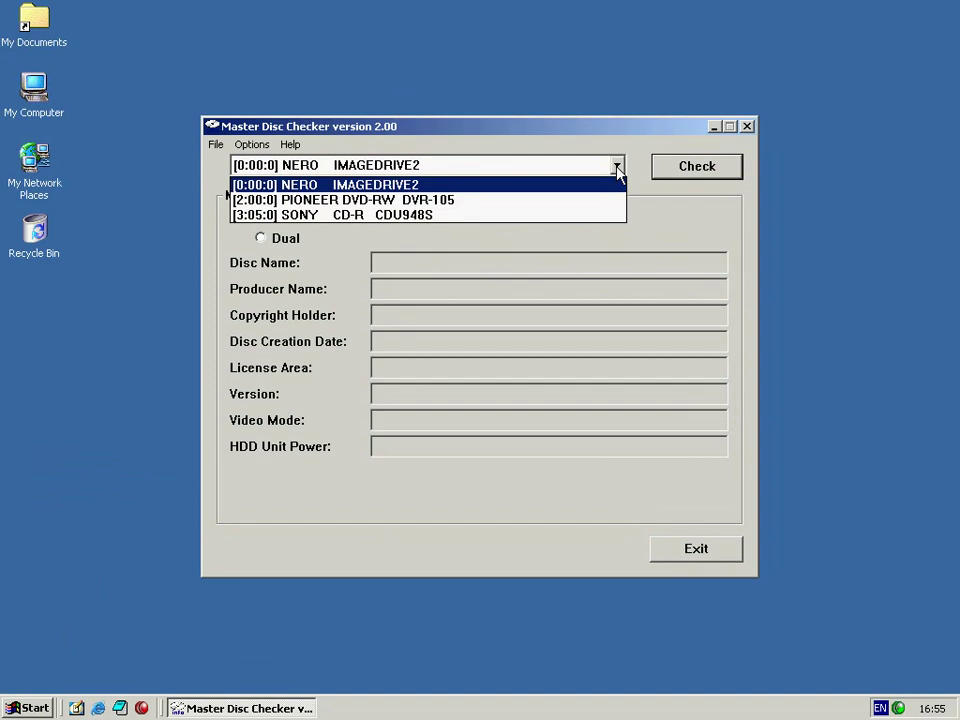
pyautogui.click(606, 214)
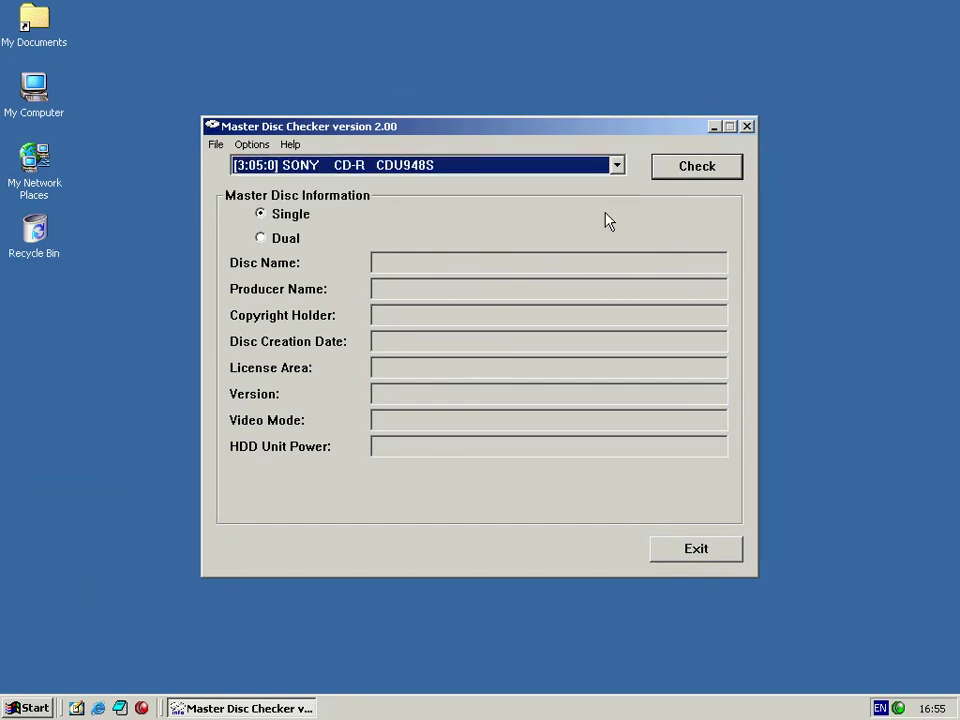
pyautogui.click(685, 178)
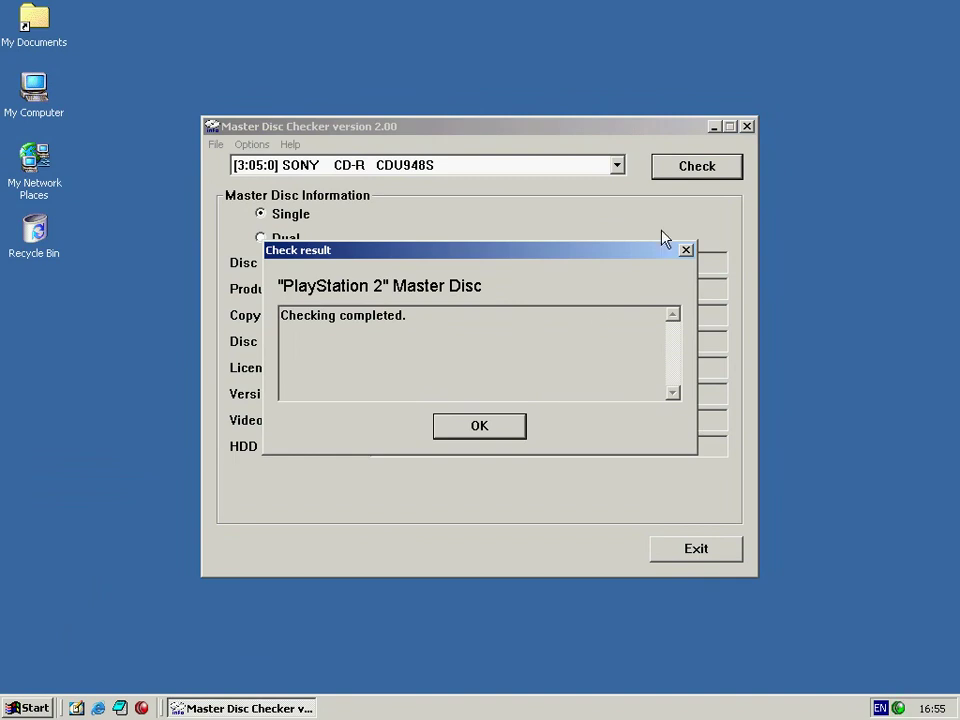
pyautogui.click(505, 430)
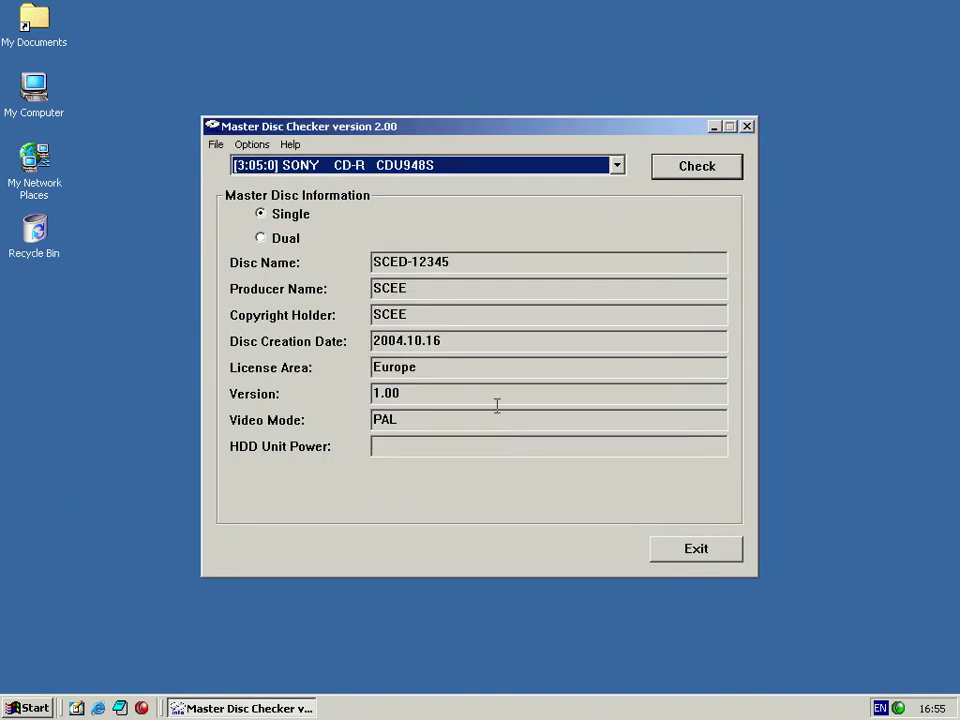
# - Run a Dual-layer check on the same disc and dismiss the not-dual-layer warning
pyautogui.click(294, 242)
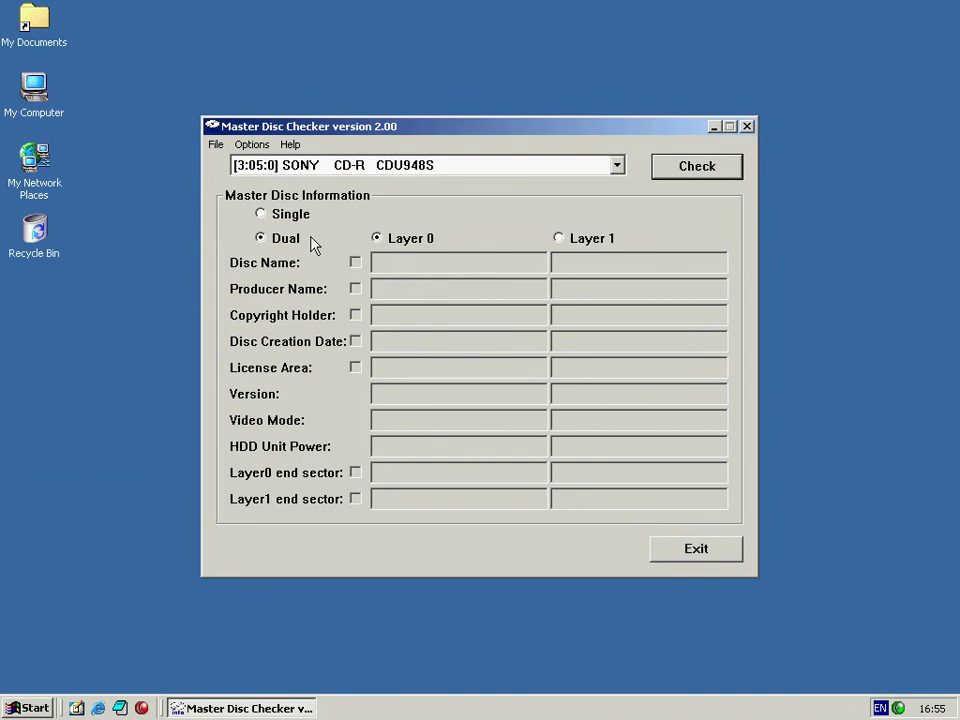
pyautogui.click(566, 242)
pyautogui.click(686, 175)
pyautogui.click(690, 176)
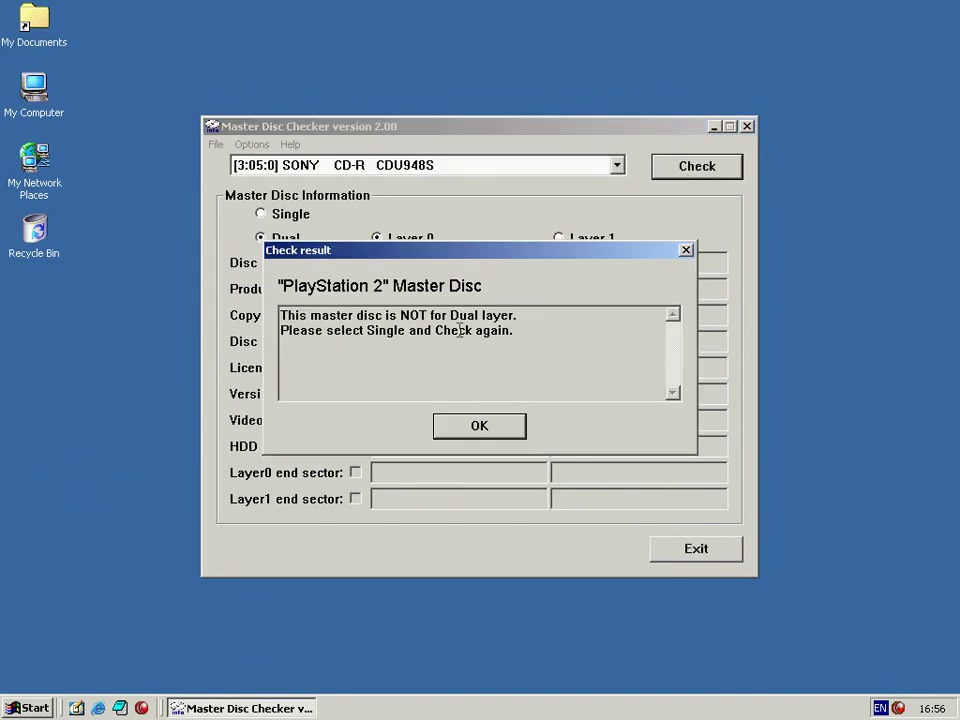
pyautogui.click(485, 433)
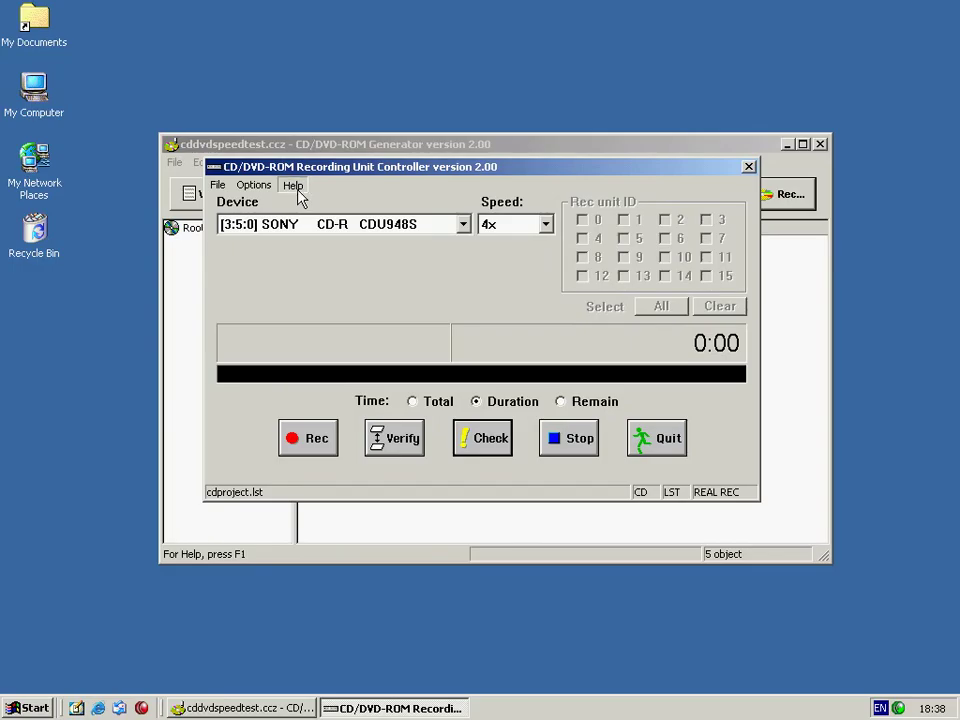
# - Open the controller's help and read through the Troubleshooting page
pyautogui.click(293, 186)
pyautogui.click(300, 203)
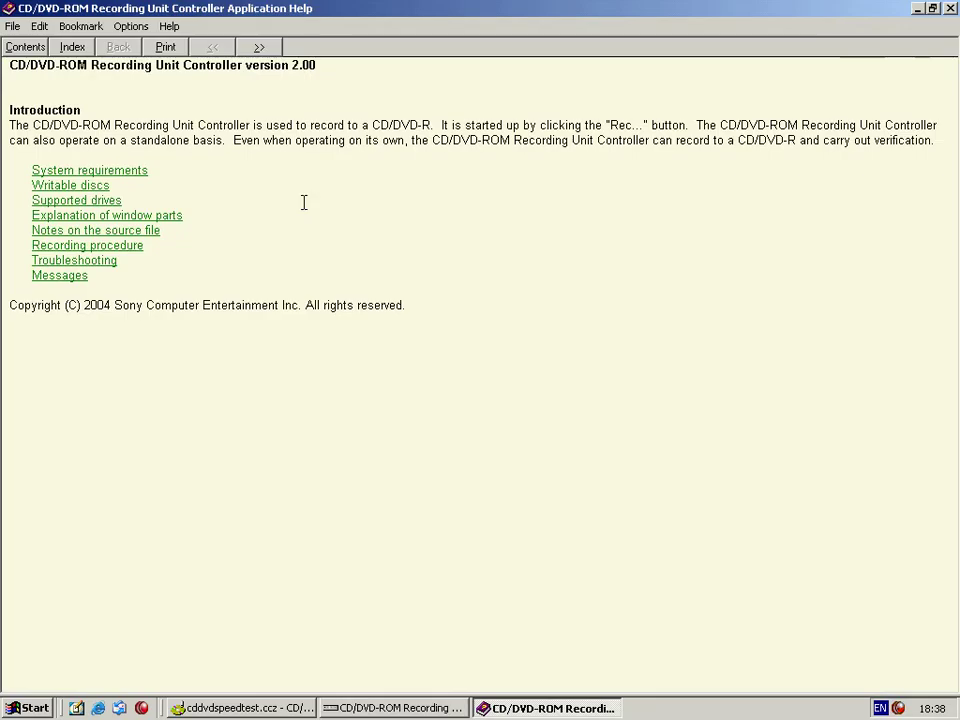
pyautogui.click(98, 260)
pyautogui.moveTo(952, 90); pyautogui.dragTo(945, 343)
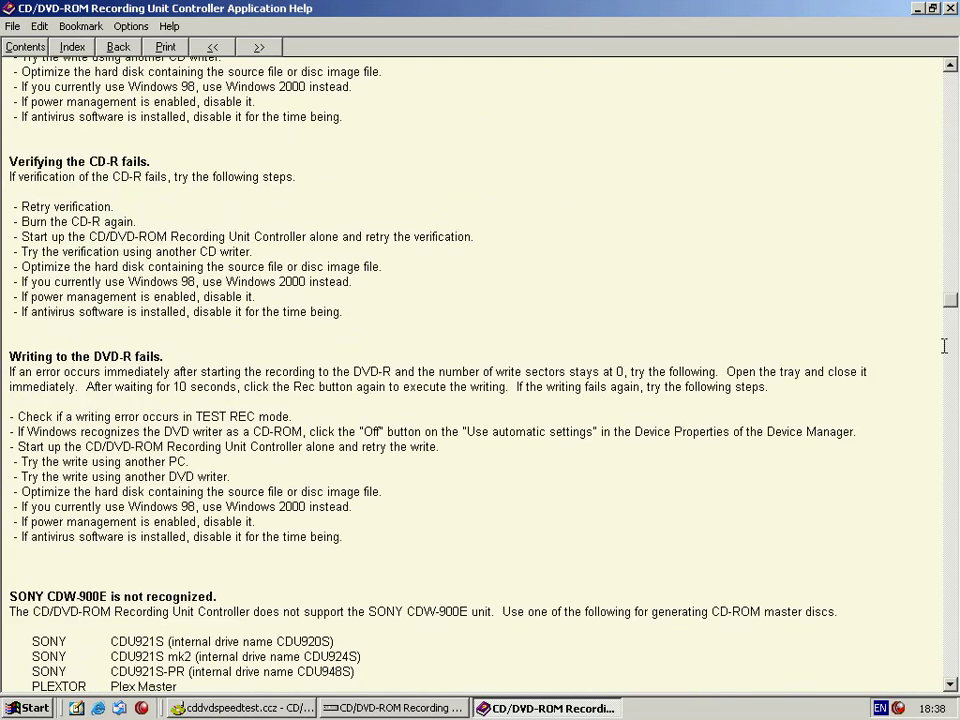
pyautogui.scroll(-2, 902, 340)
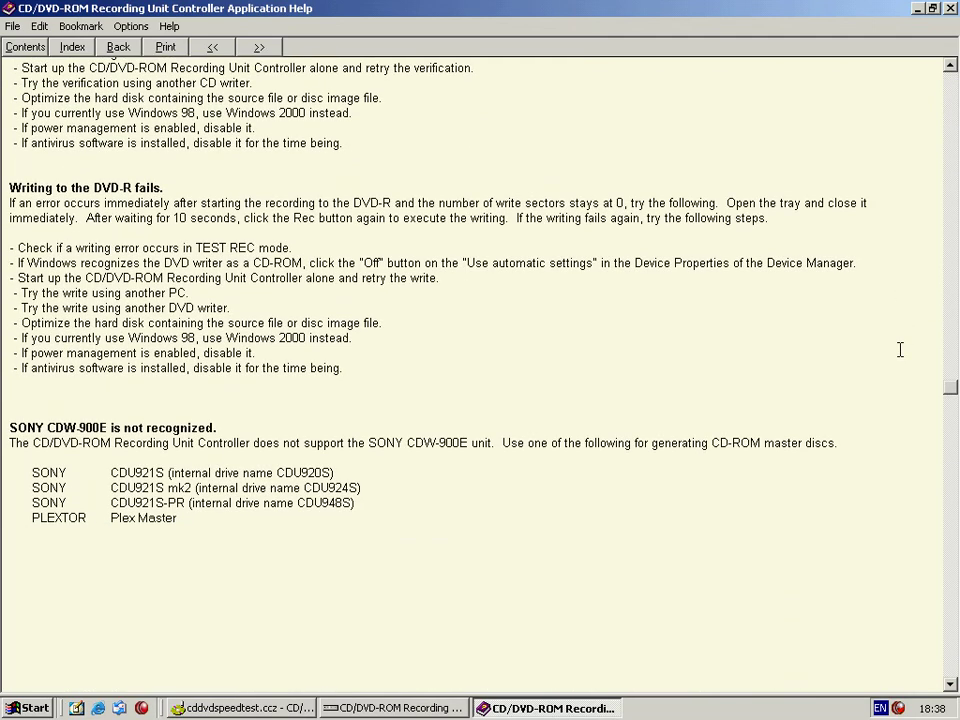
# - Go to the Messages help page and scroll to the Internal error and LST file errors
pyautogui.click(97, 42)
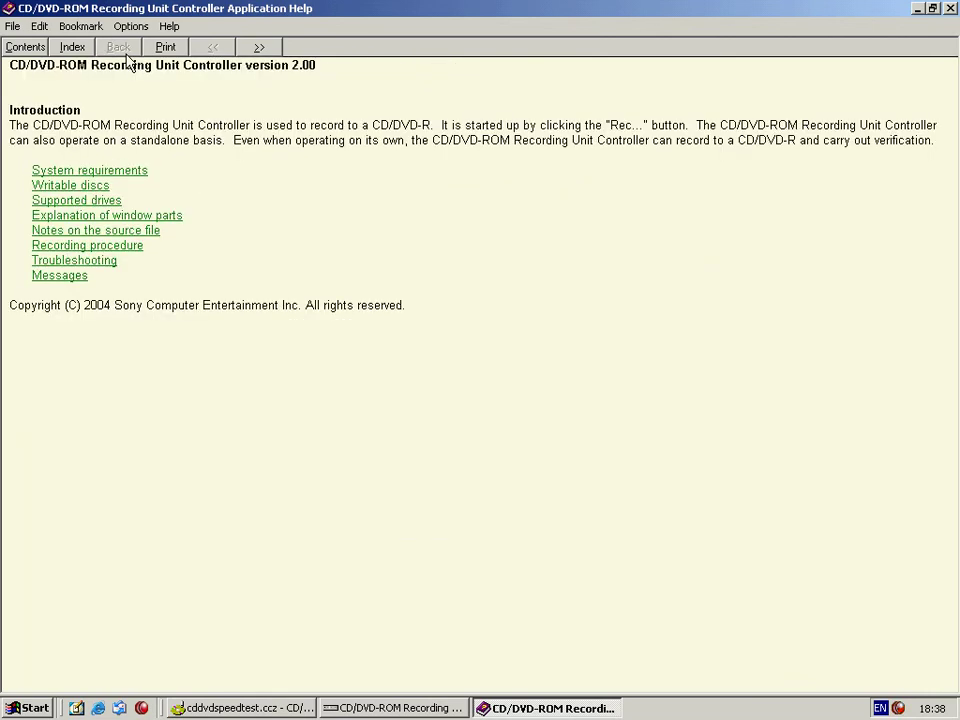
pyautogui.click(85, 280)
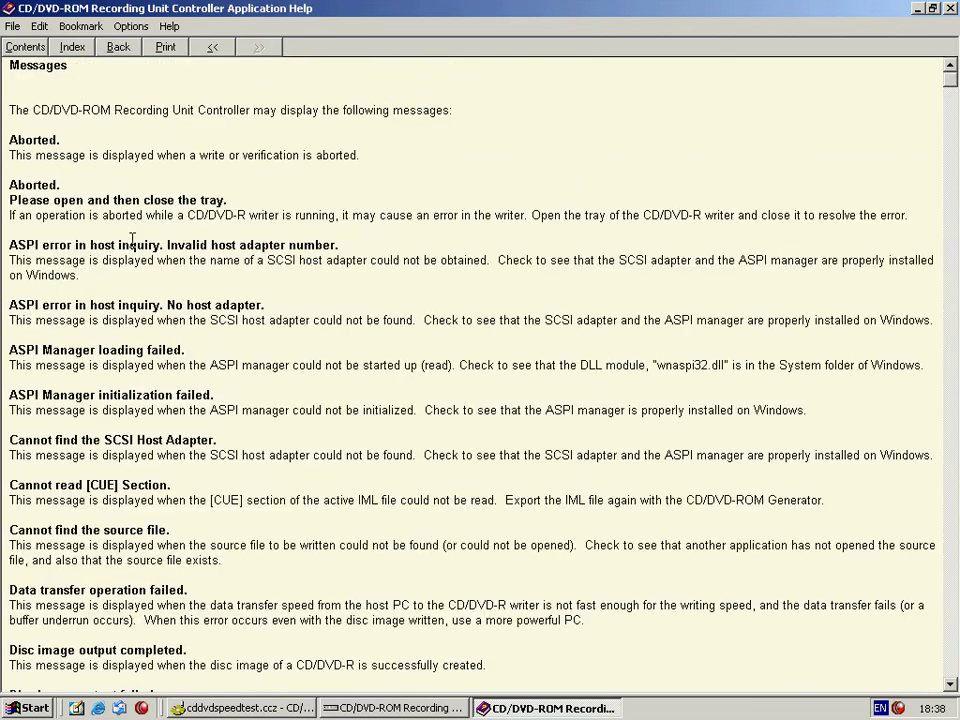
pyautogui.moveTo(954, 85); pyautogui.dragTo(950, 258)
pyautogui.scroll(-3, 660, 400)
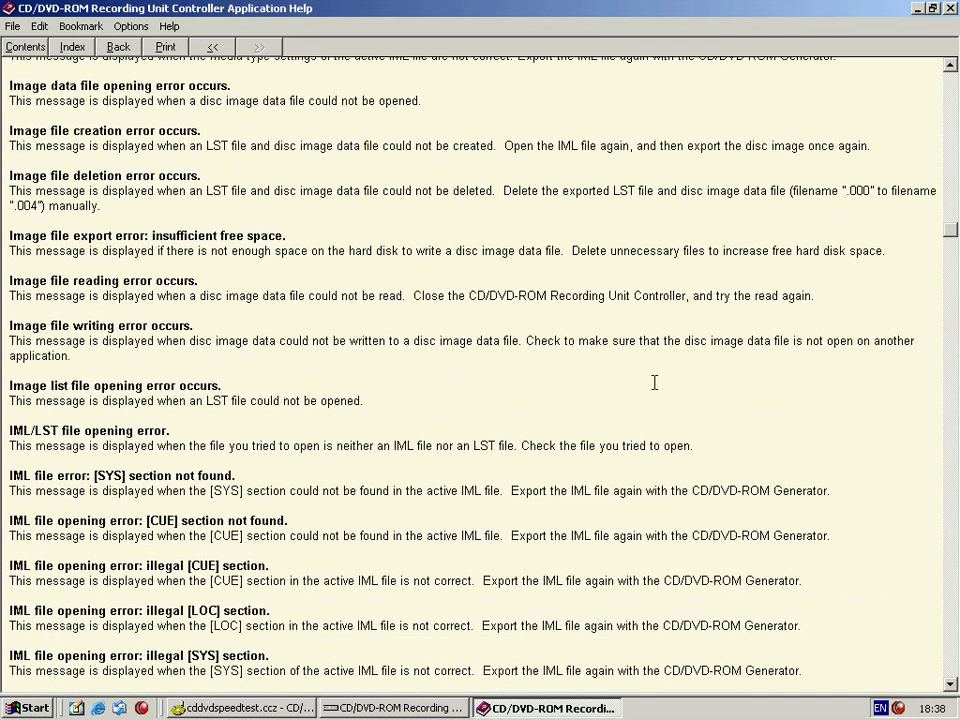
pyautogui.scroll(-8, 691, 406)
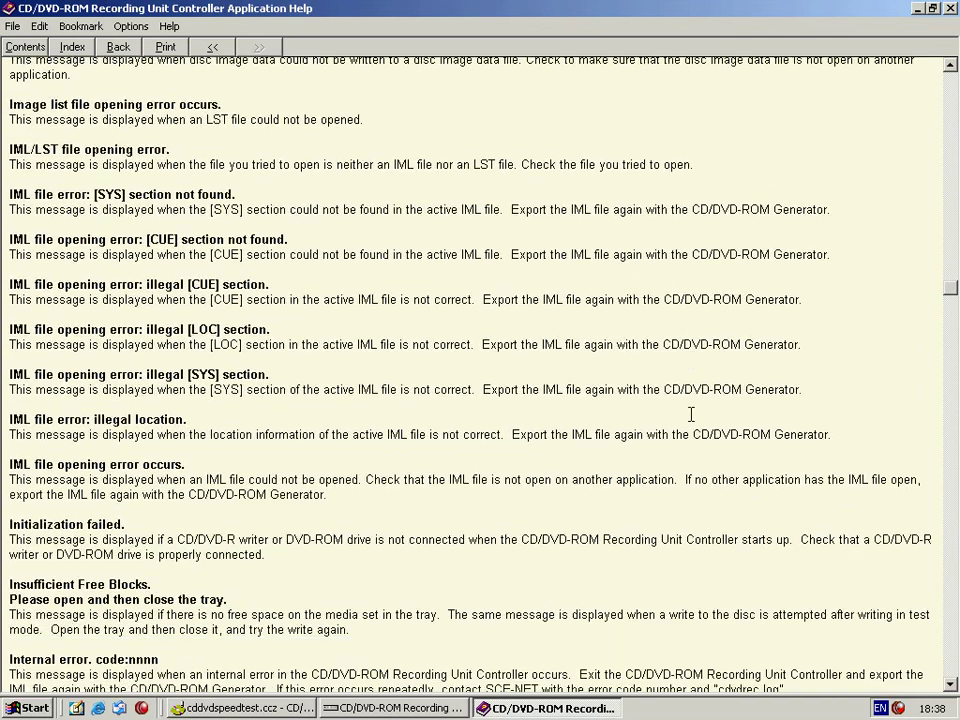
pyautogui.scroll(-2, 691, 412)
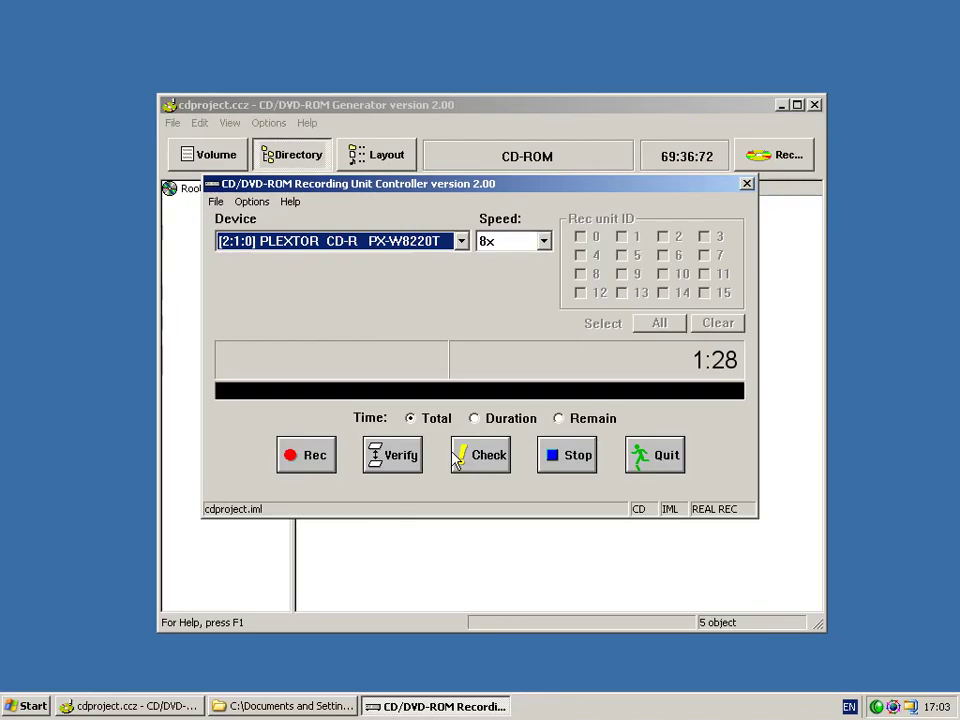
# - Move cdproject.iml into A folder, then attempt an On the fly recording, which reports the CD-R unit not ready
pyautogui.click(285, 706)
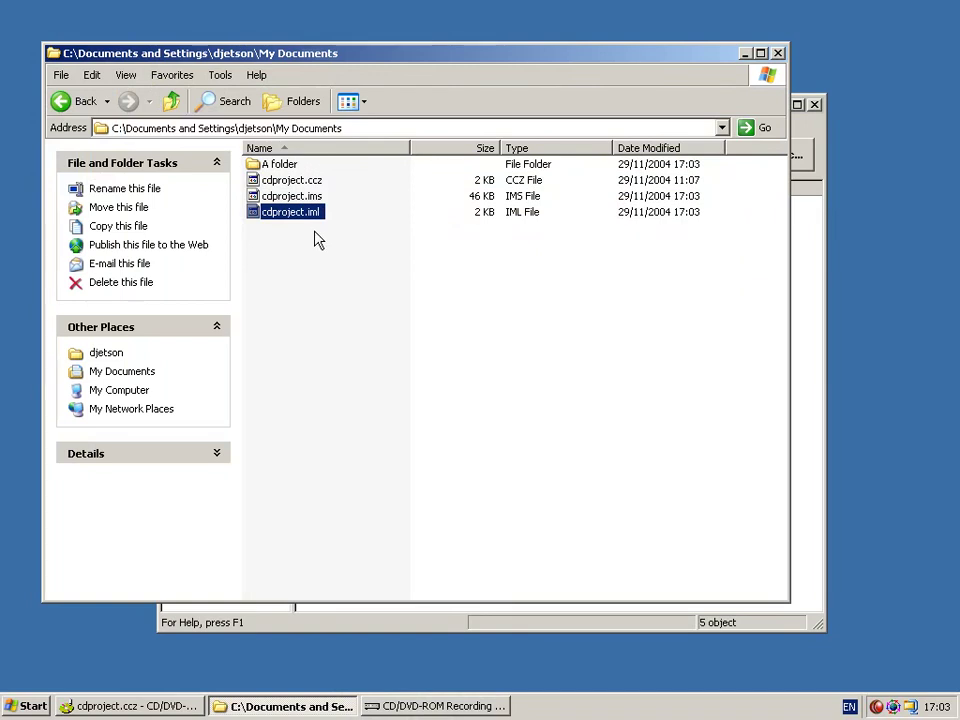
pyautogui.moveTo(313, 210); pyautogui.dragTo(295, 172)
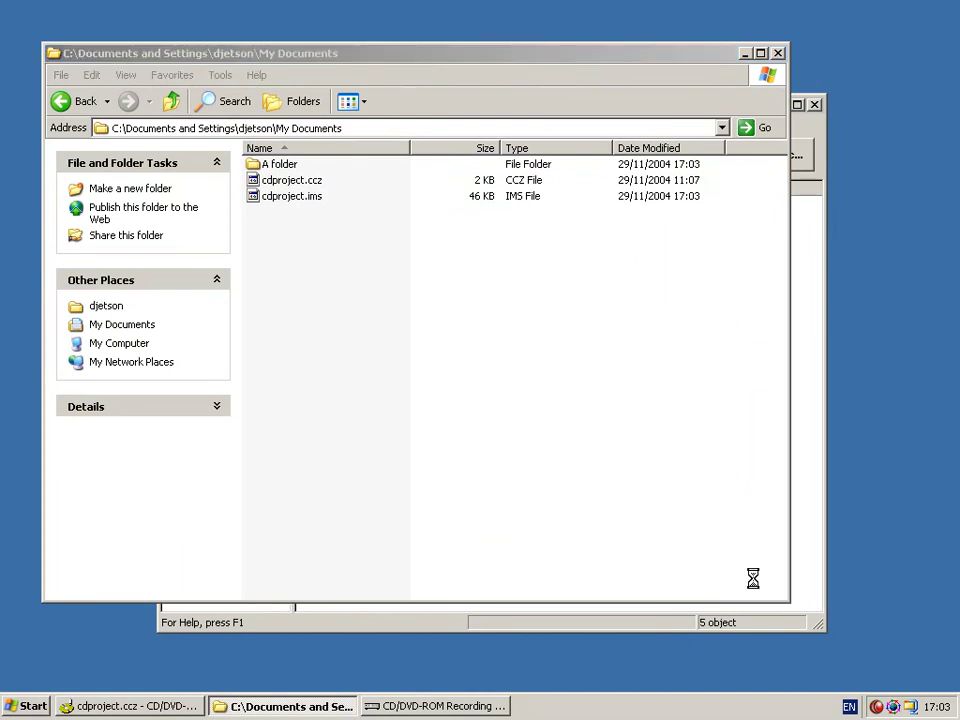
pyautogui.click(404, 707)
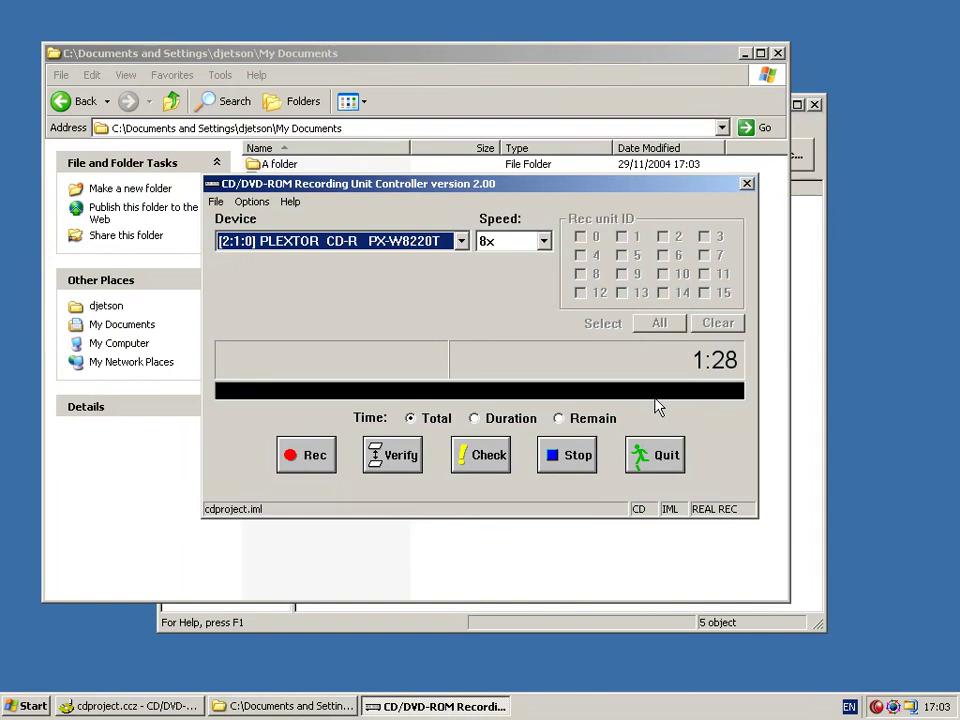
pyautogui.click(313, 470)
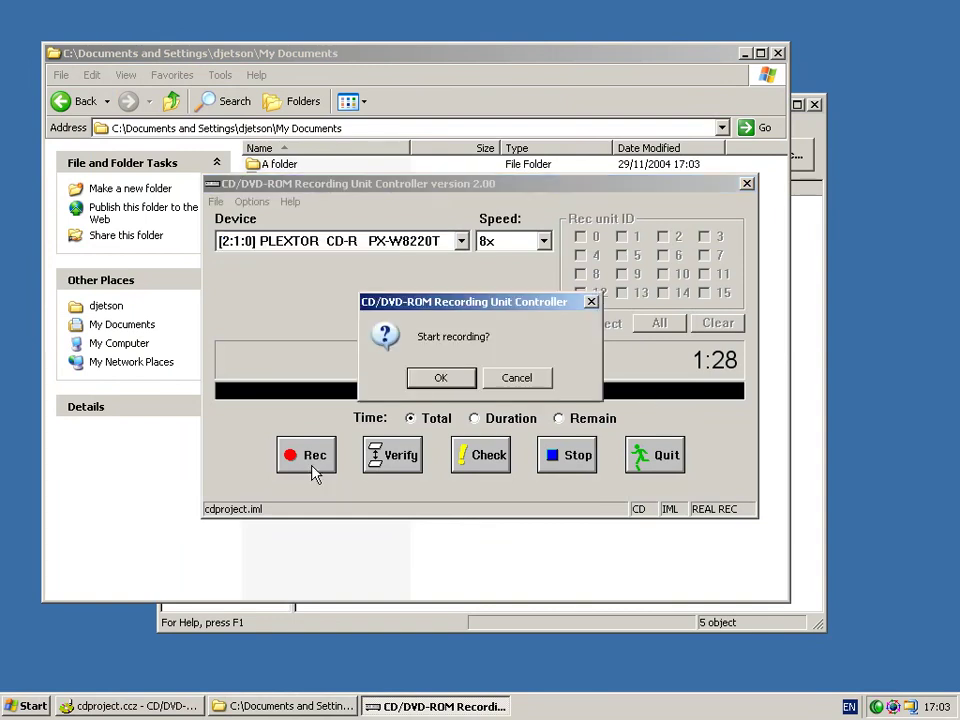
pyautogui.click(441, 377)
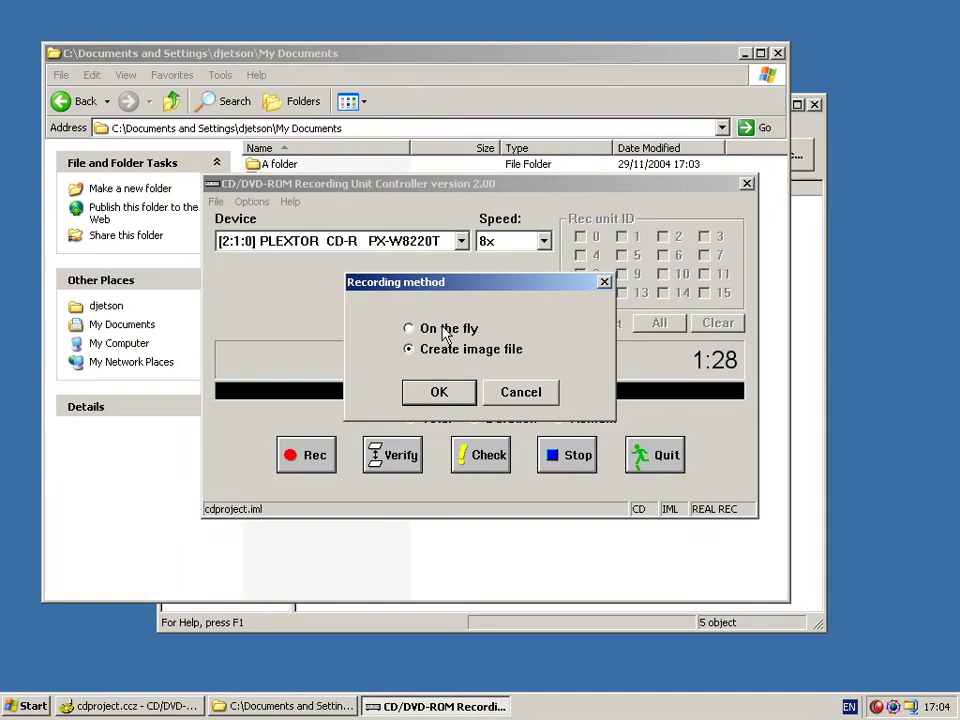
pyautogui.click(444, 330)
pyautogui.click(440, 392)
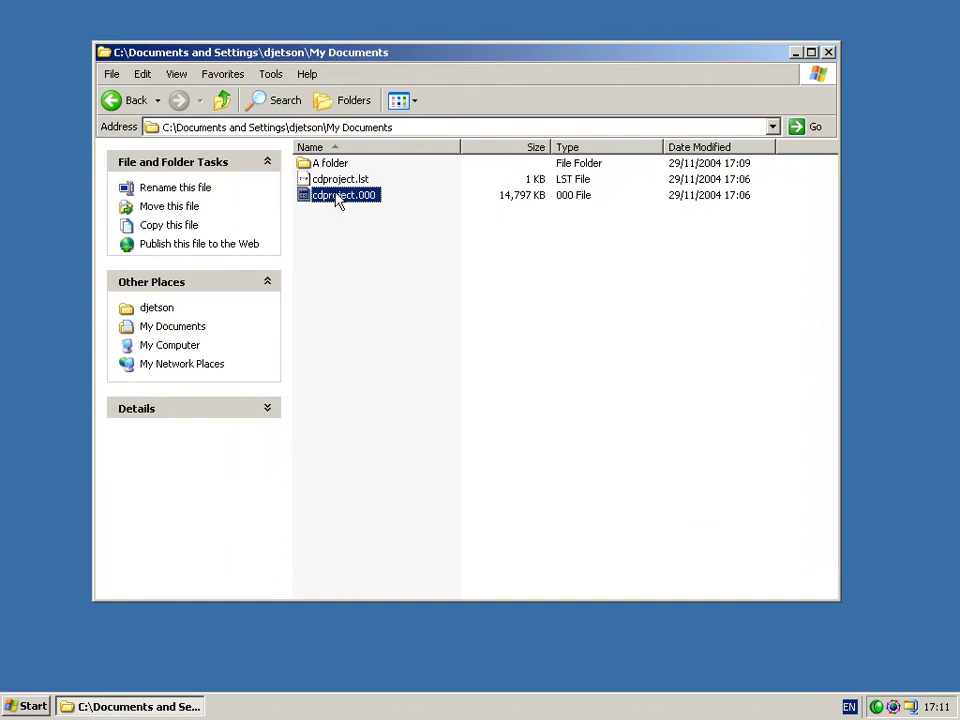
# - Move cdproject.000 into A folder, retry recording from cdproject.lst, and dismiss the image data file opening error
pyautogui.moveTo(336, 202); pyautogui.dragTo(337, 173)
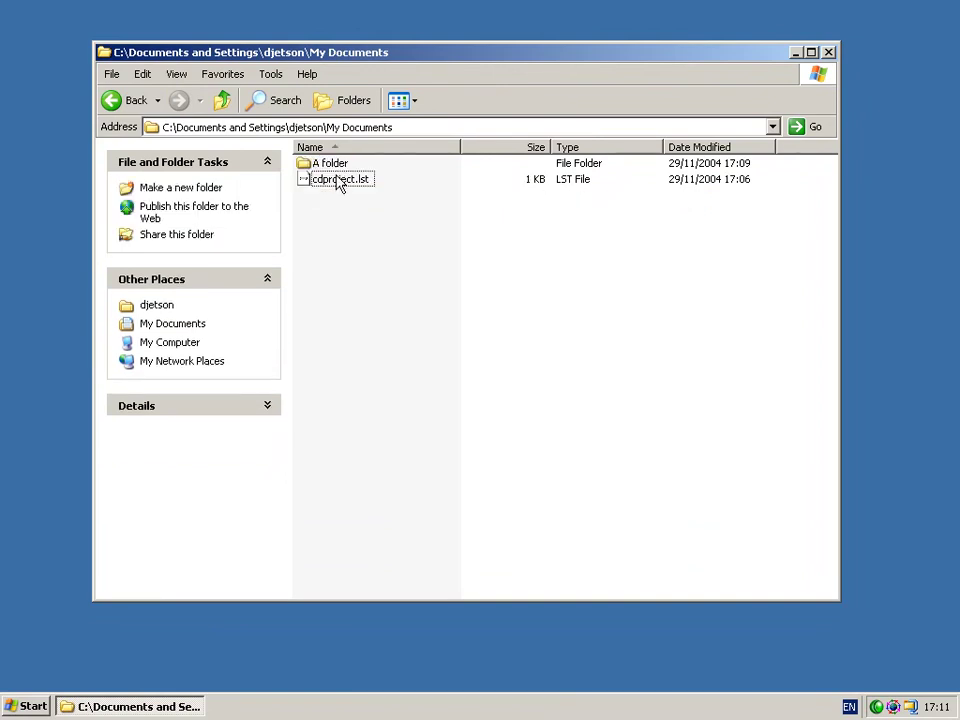
pyautogui.doubleClick(338, 181)
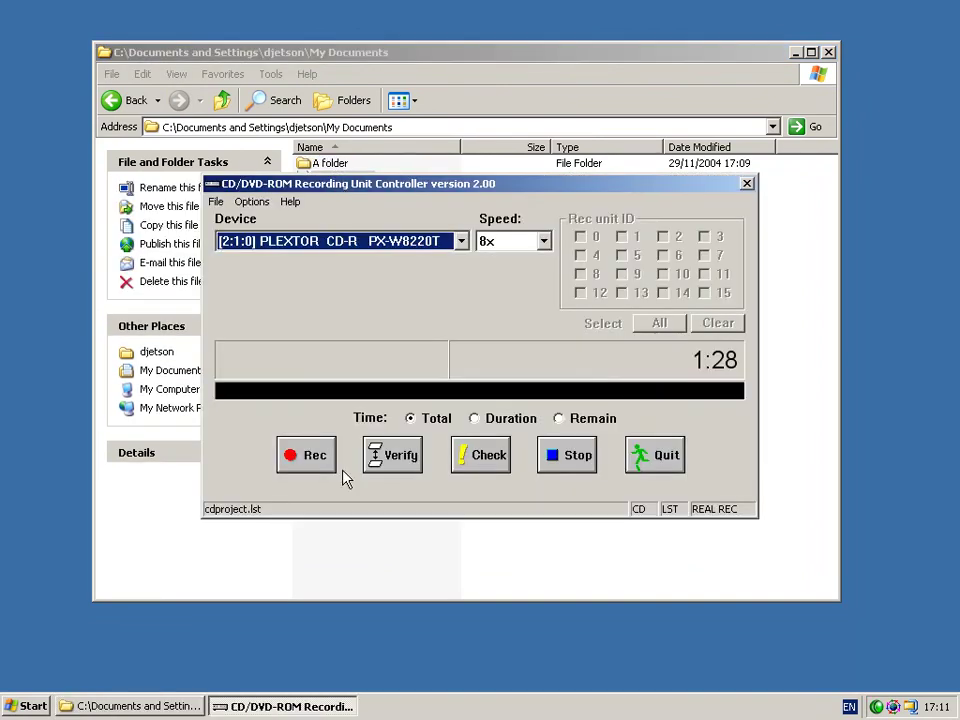
pyautogui.click(306, 462)
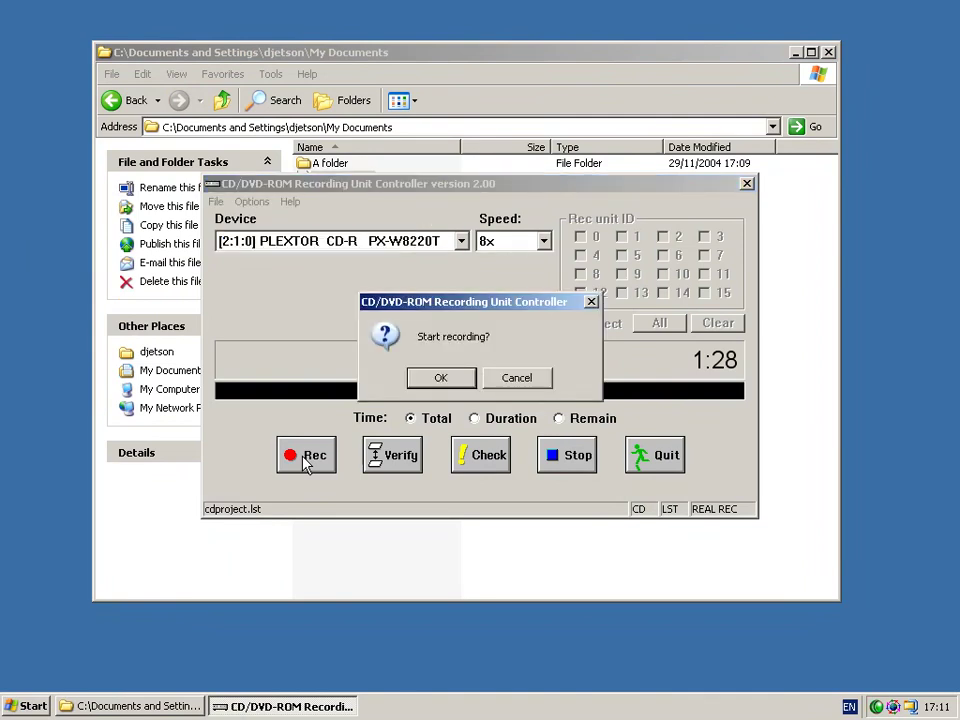
pyautogui.click(441, 378)
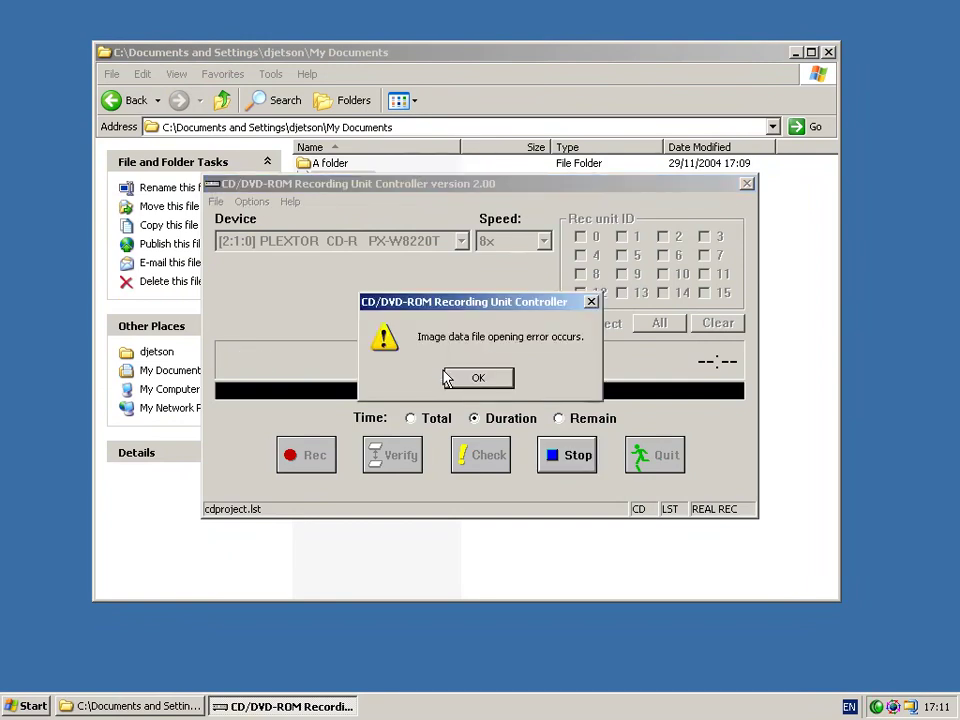
pyautogui.click(450, 377)
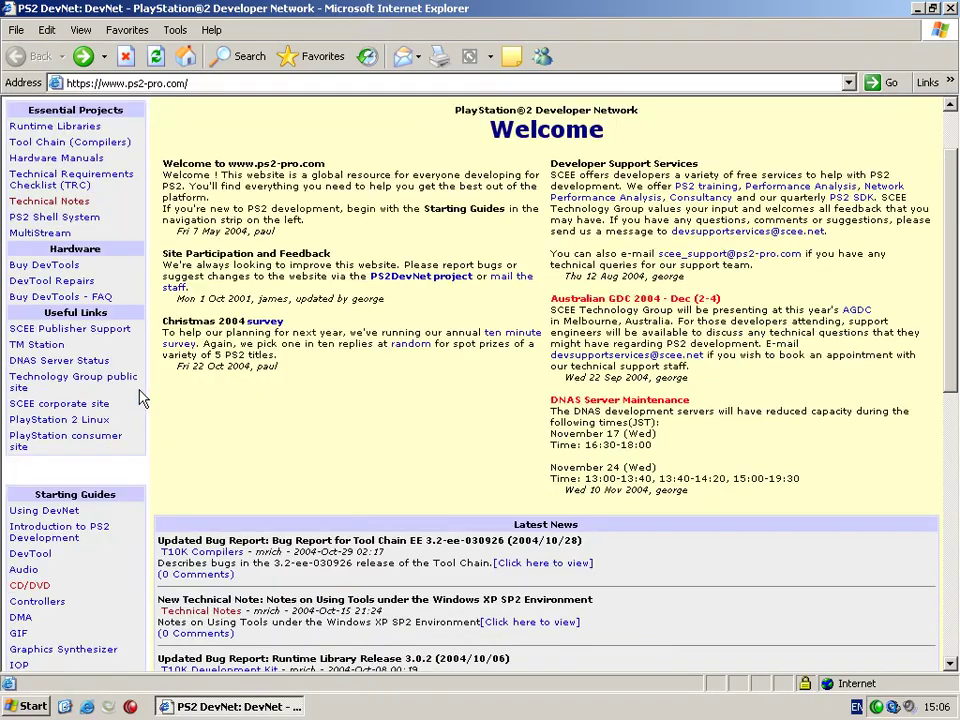
# - Browse from the CD/DVD Starting Guide to Technical Notes filtered to CD/DVD documents
pyautogui.scroll(-3, 105, 300)
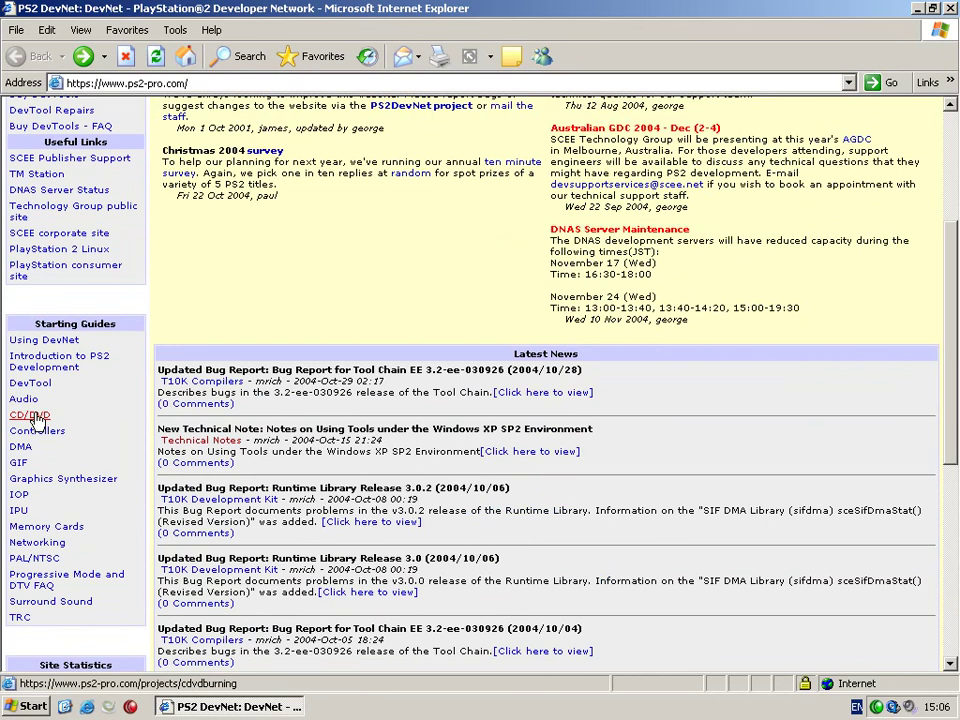
pyautogui.click(30, 416)
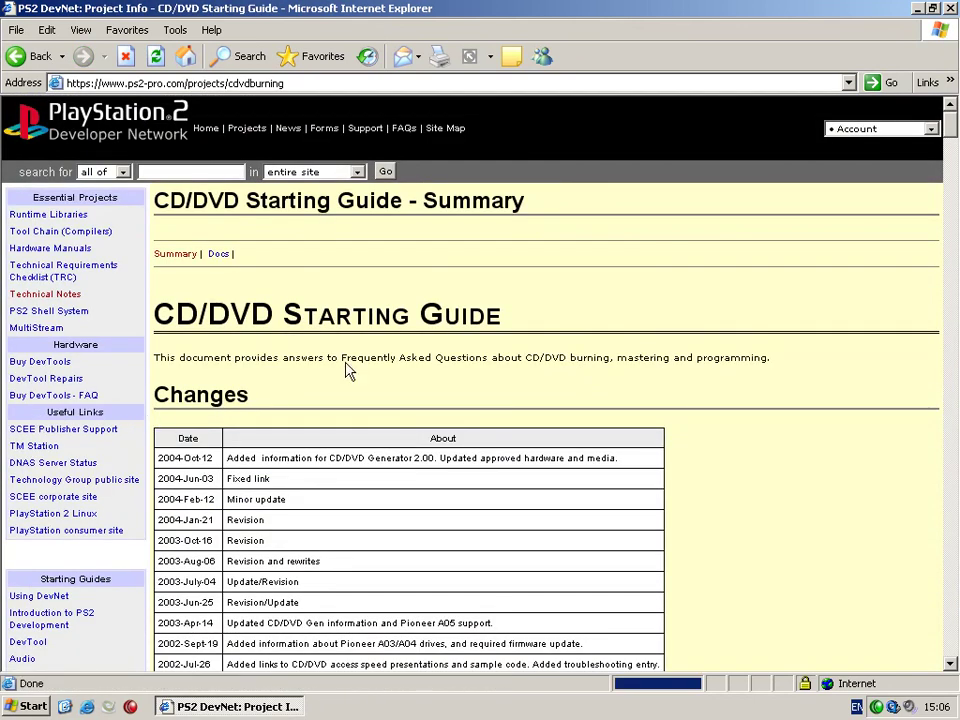
pyautogui.scroll(-10, 521, 350)
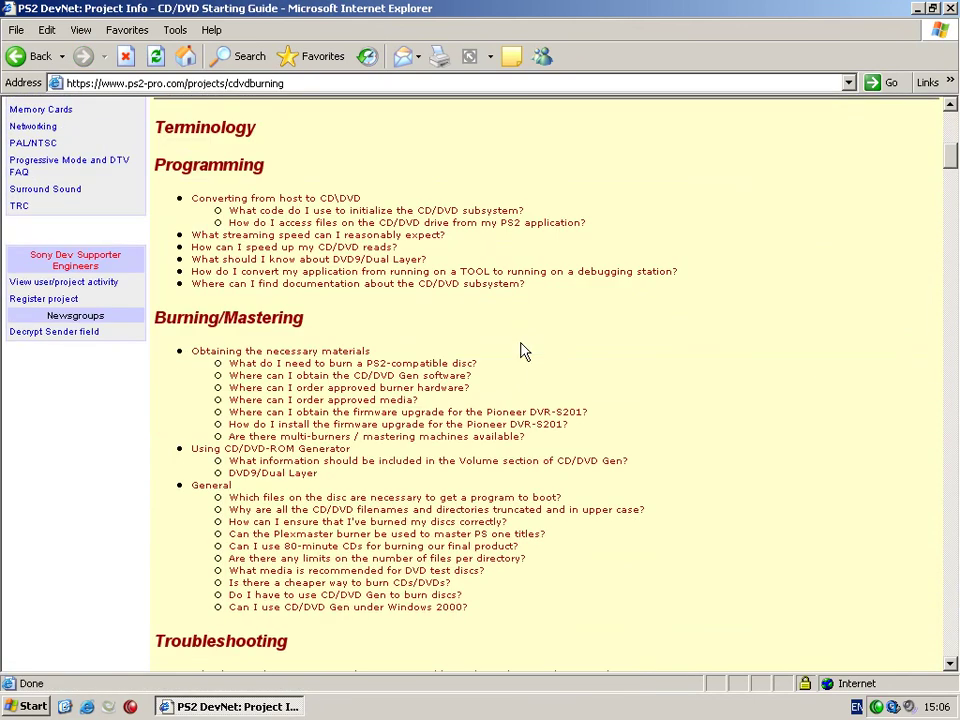
pyautogui.scroll(10, 521, 350)
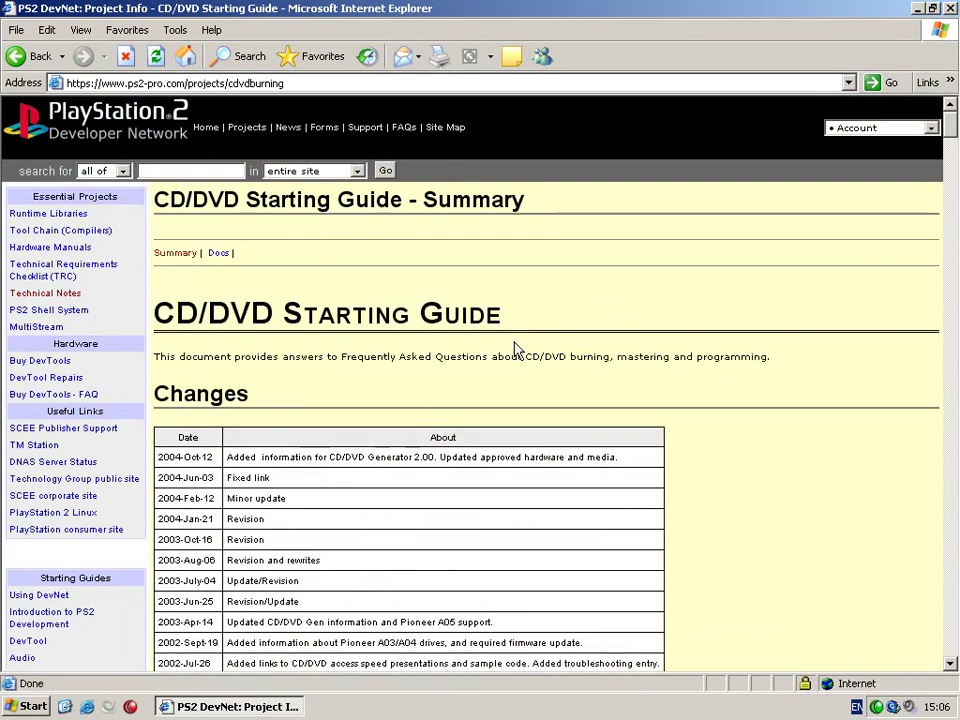
pyautogui.click(73, 296)
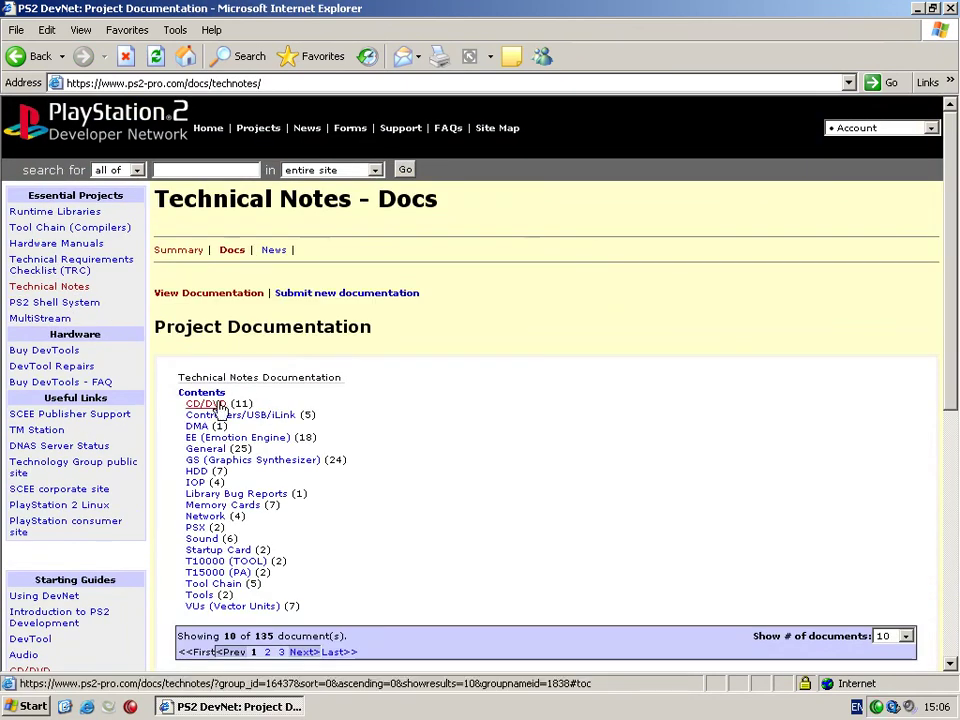
pyautogui.click(218, 404)
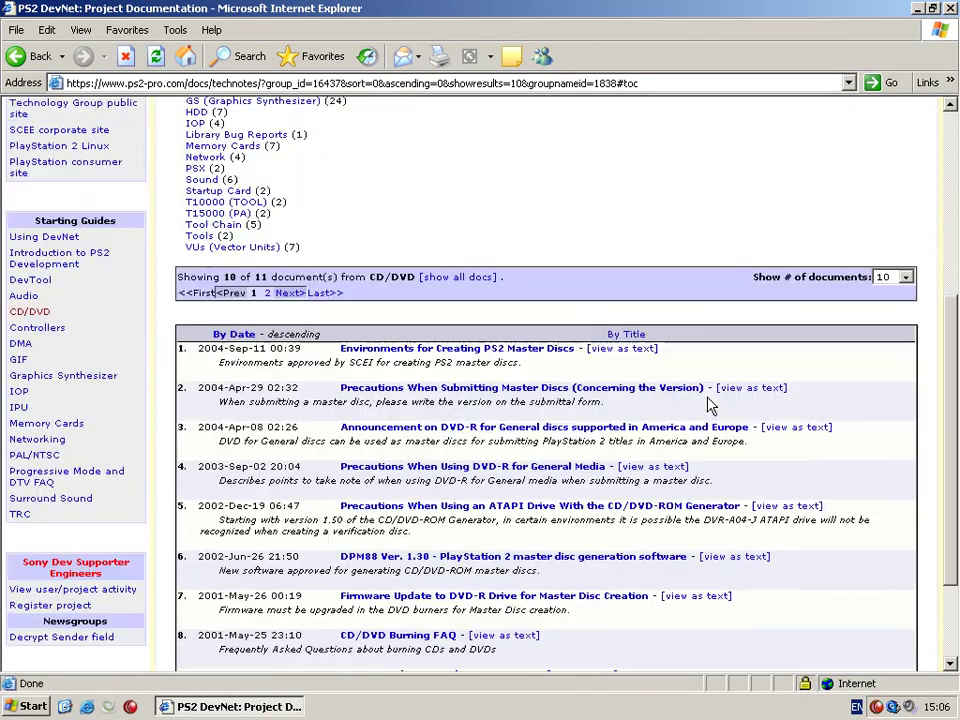
pyautogui.scroll(-3, 708, 405)
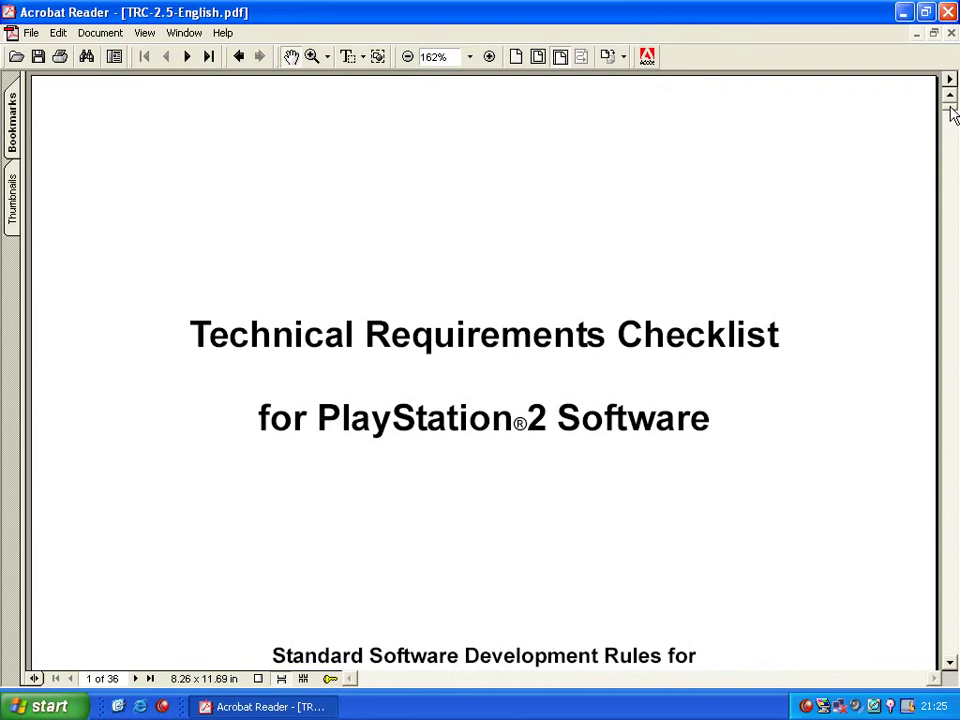
# - Jump to the Mastering Checklist section of TRC-2.5-English.pdf and read through it
pyautogui.moveTo(952, 115); pyautogui.dragTo(951, 150)
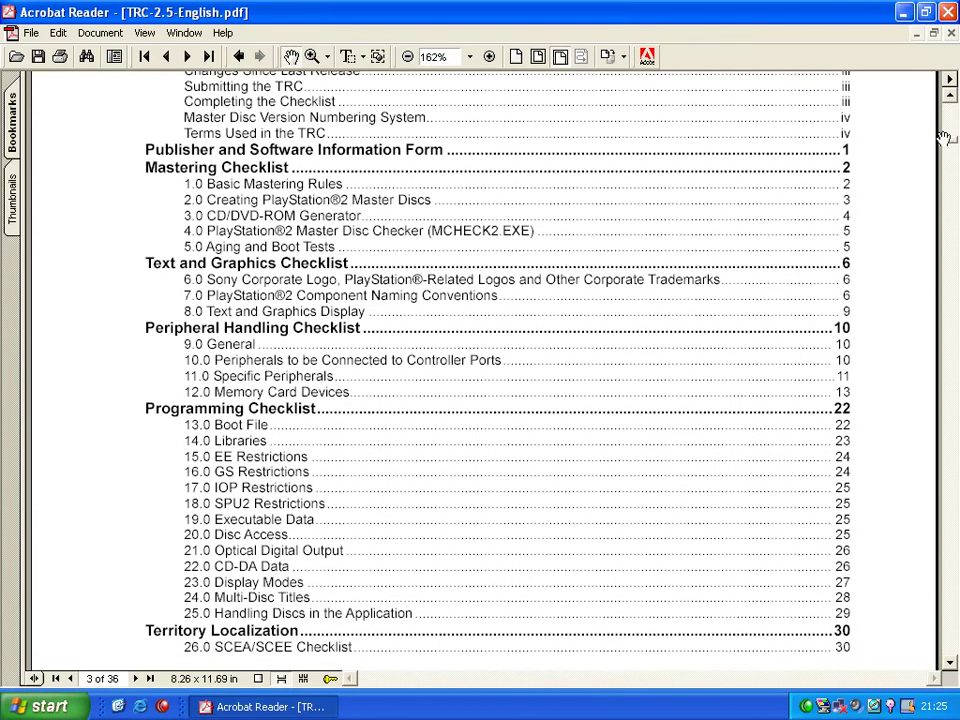
pyautogui.click(218, 166)
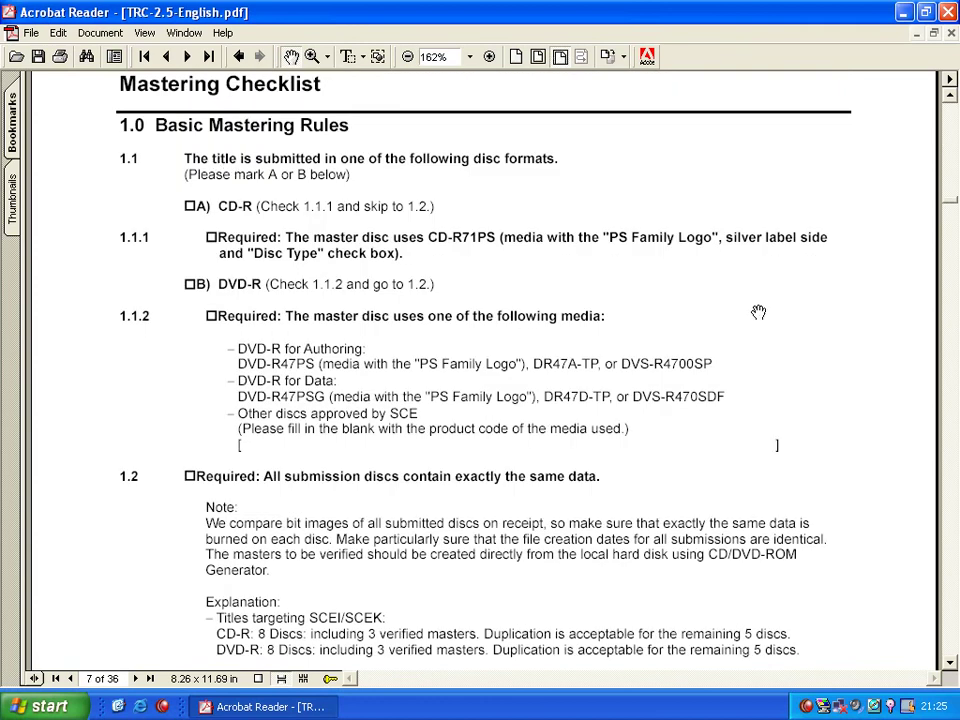
pyautogui.scroll(-5, 756, 313)
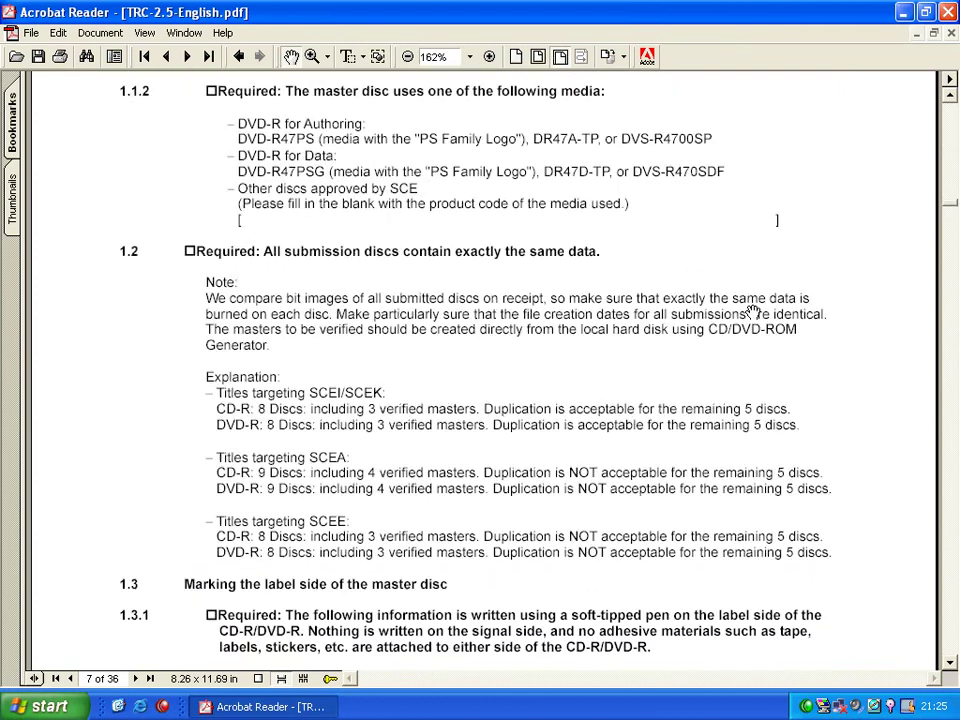
pyautogui.scroll(-4, 756, 313)
pyautogui.scroll(-2, 752, 311)
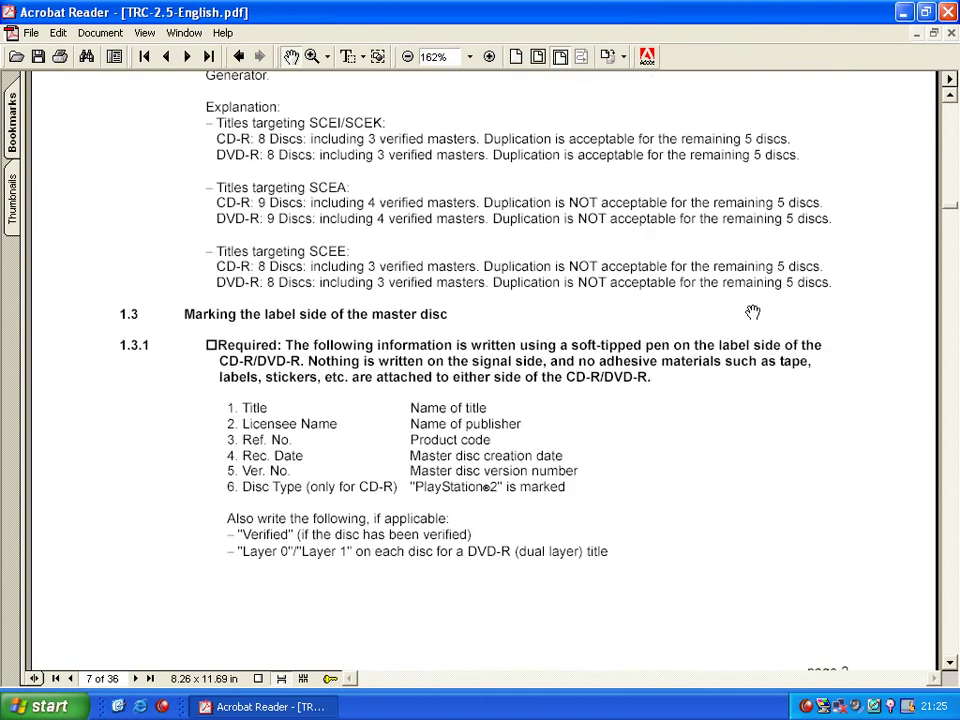
pyautogui.scroll(-14, 752, 313)
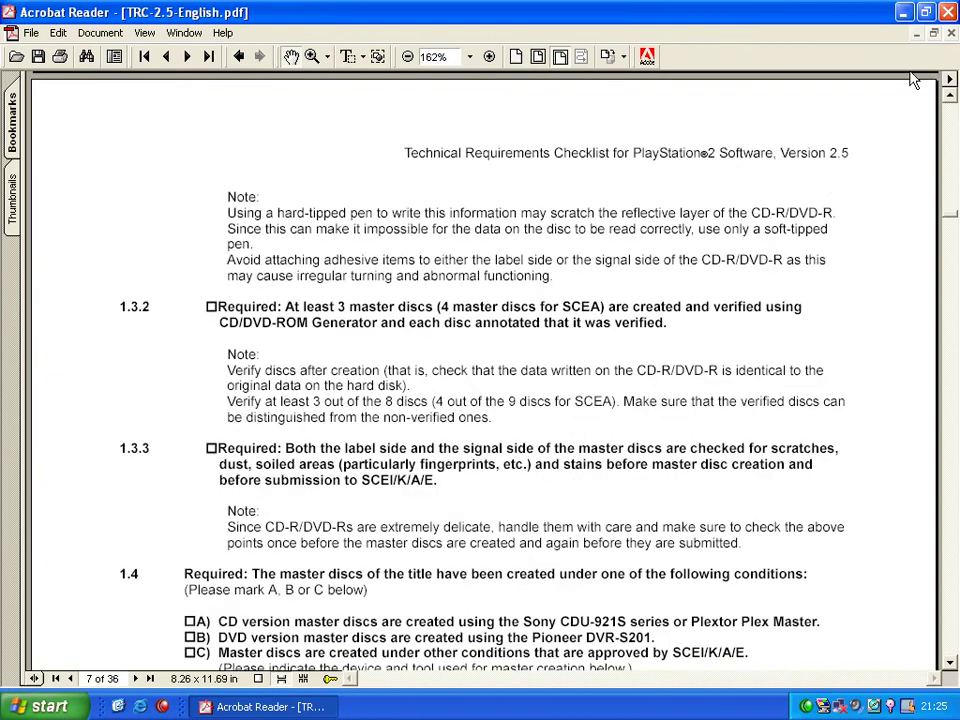
# - Switch to a maximized TRC_Supplement, follow the 1.0 link, and scroll to section 2.0 Creating PlayStation 2 Master Discs
pyautogui.click(916, 34)
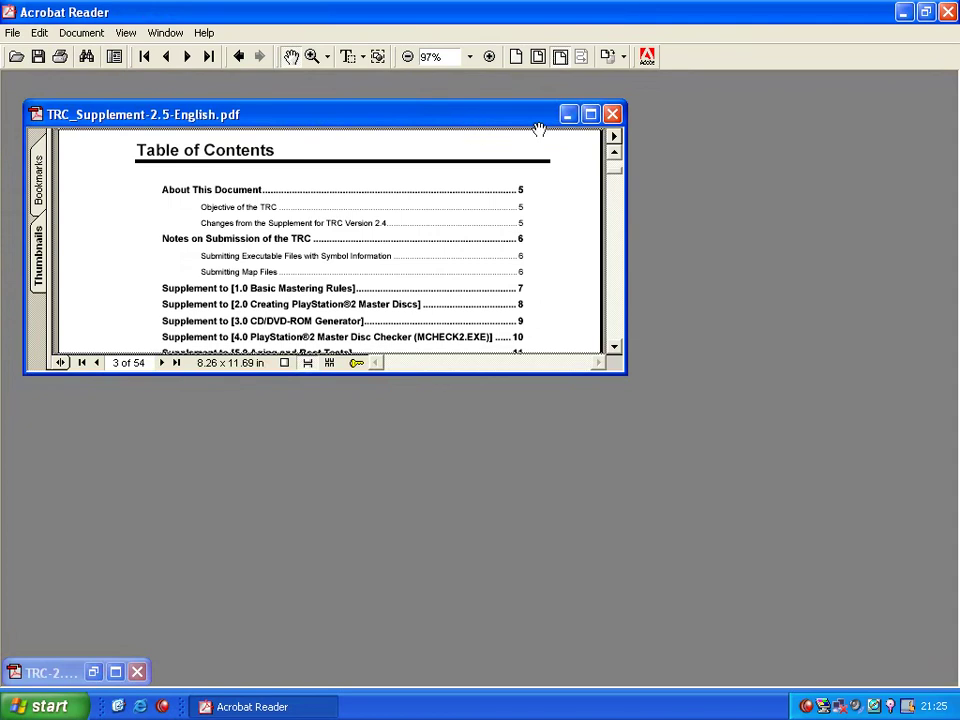
pyautogui.click(590, 116)
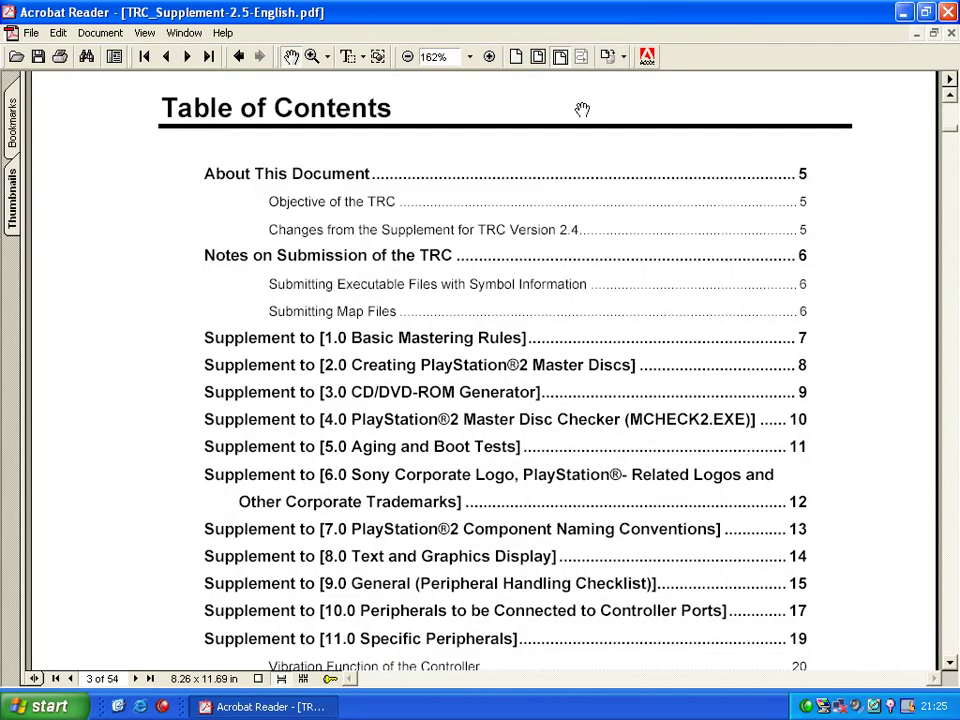
pyautogui.scroll(-1, 450, 325)
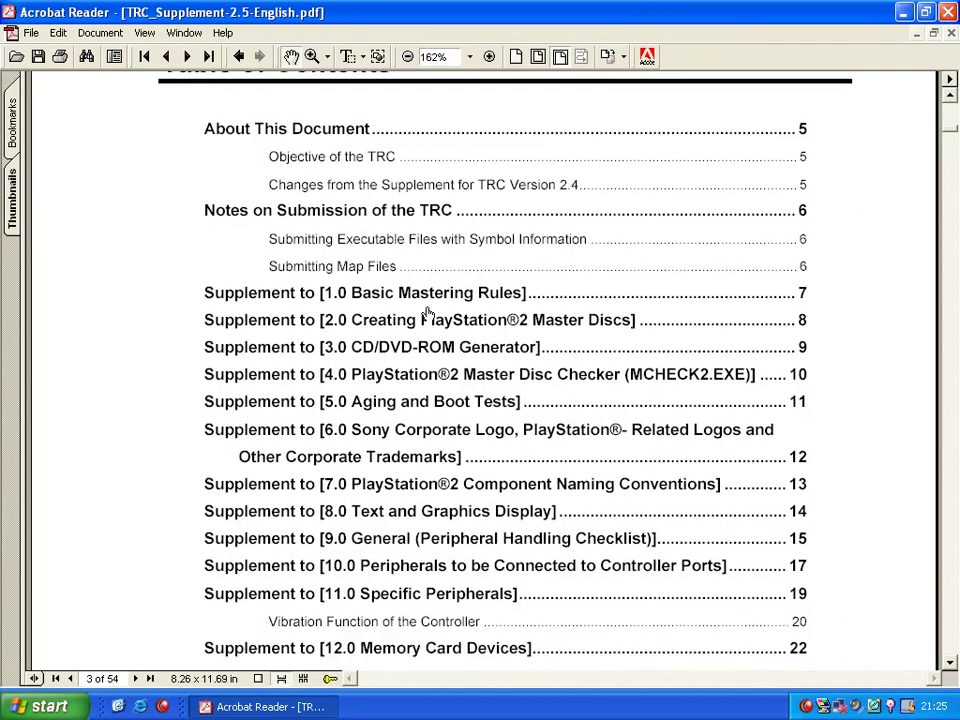
pyautogui.click(428, 290)
pyautogui.scroll(-3, 550, 325)
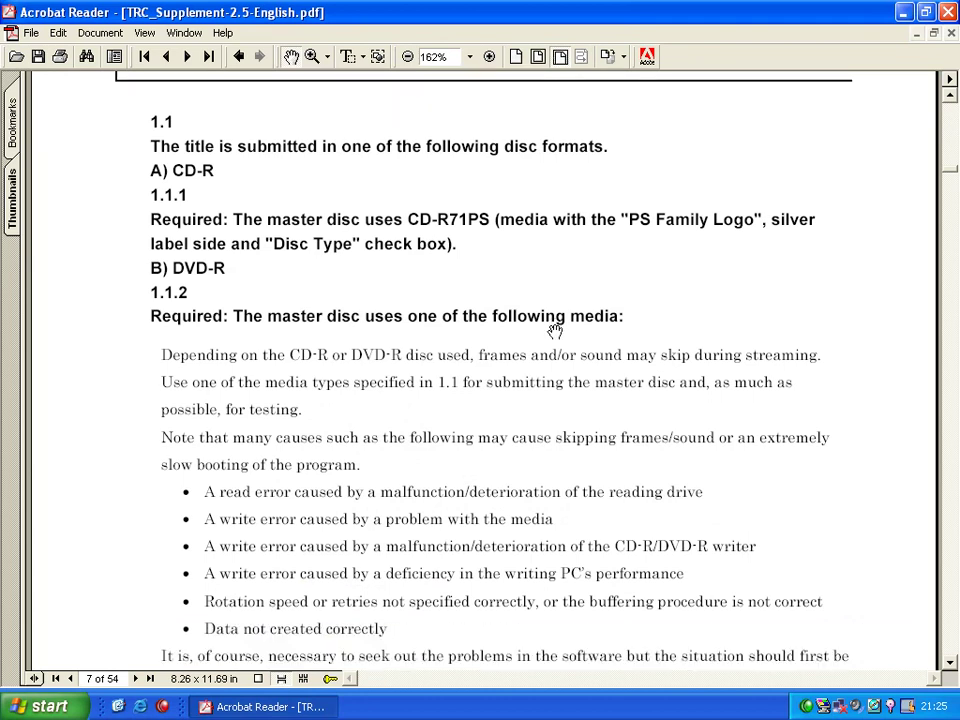
pyautogui.scroll(-4, 553, 331)
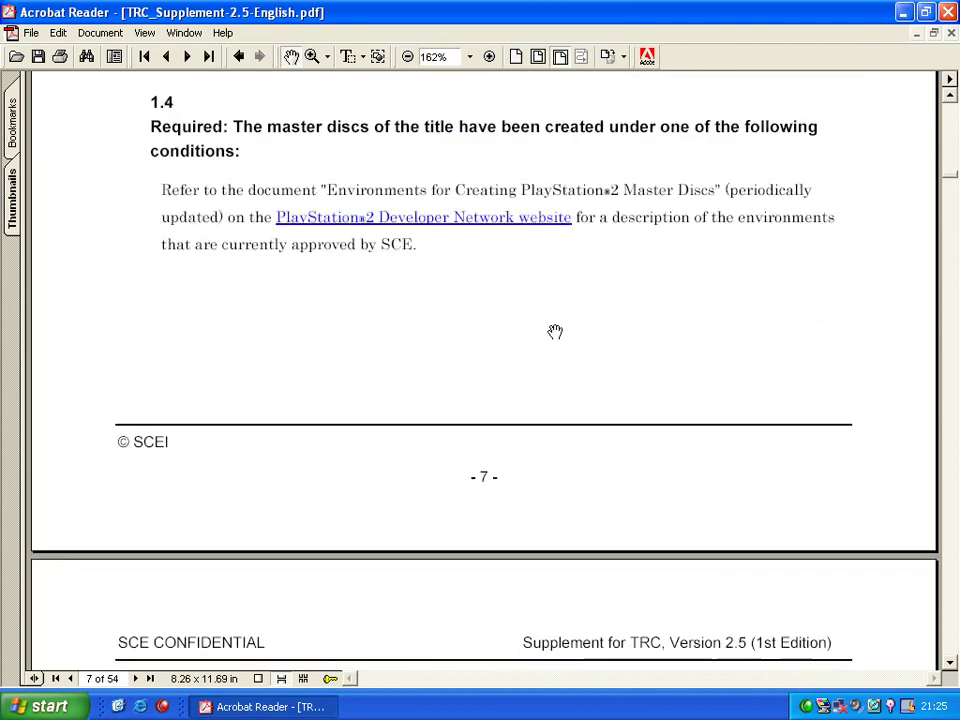
pyautogui.scroll(-2, 552, 331)
pyautogui.scroll(-3, 552, 331)
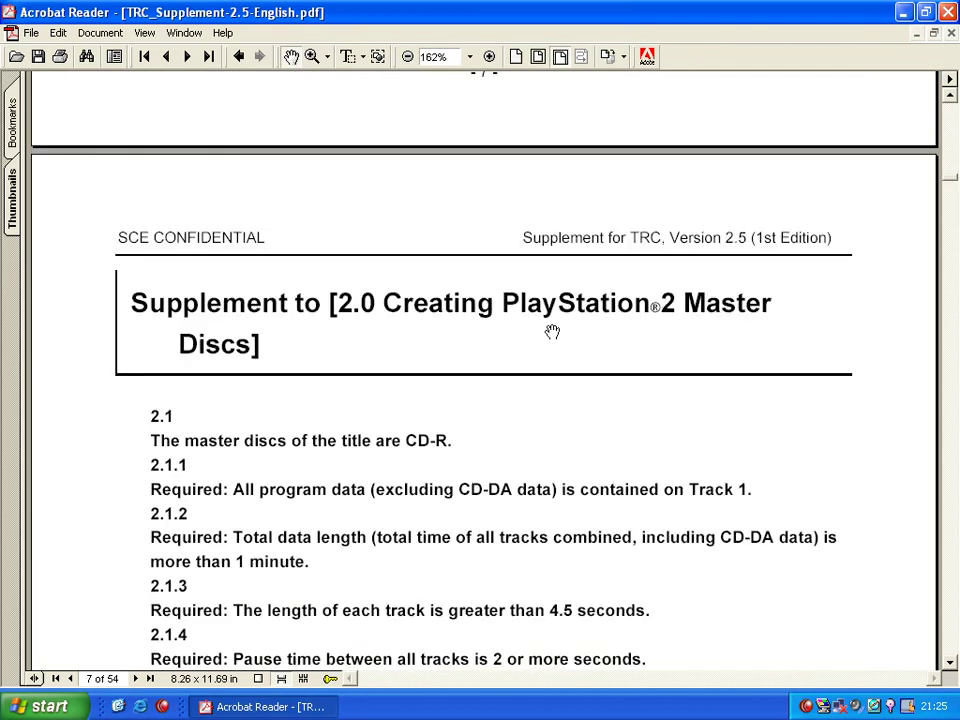